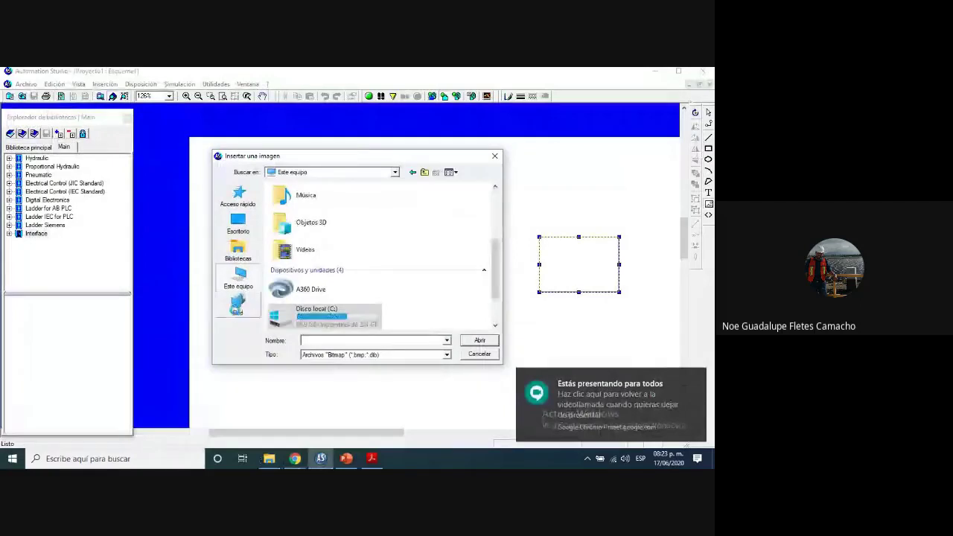
# Browse for the image through UTBB, Cuatrimestre Mayo - Agosto, Cuatrimestre Mayo-Agosto 2020 and Clases en linea May-Agt20 to the folder Sist. Aut y Redes Ind
pyautogui.doubleClick(314, 290)
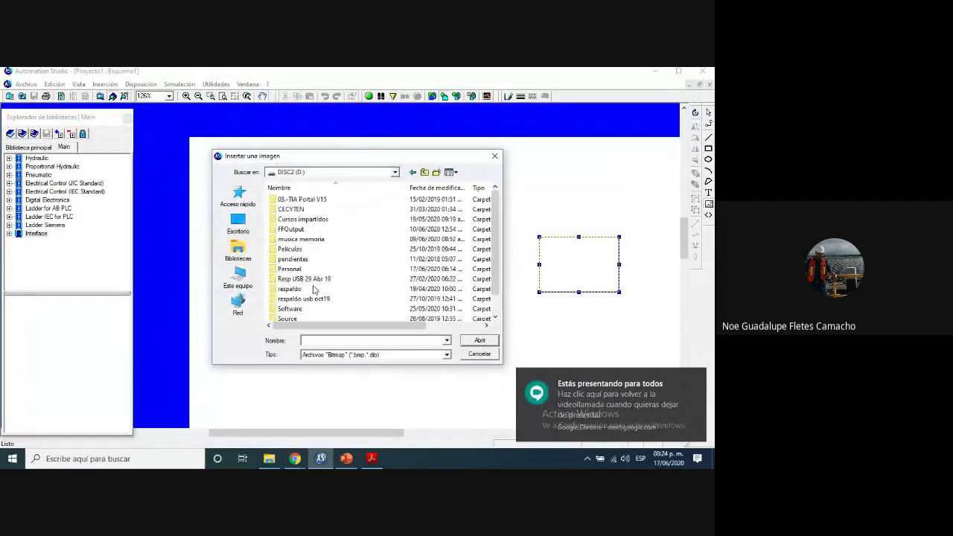
pyautogui.scroll(-1, 298, 290)
pyautogui.doubleClick(284, 314)
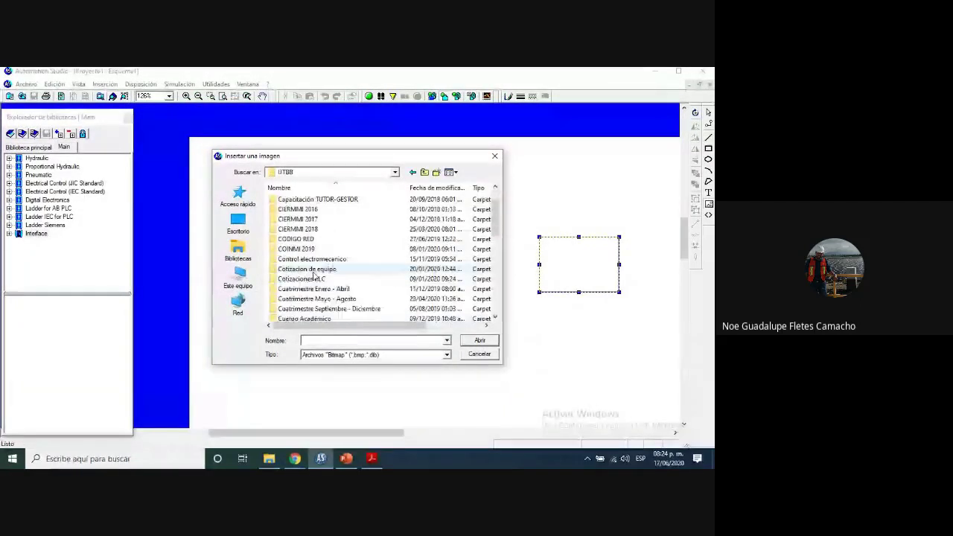
pyautogui.doubleClick(324, 300)
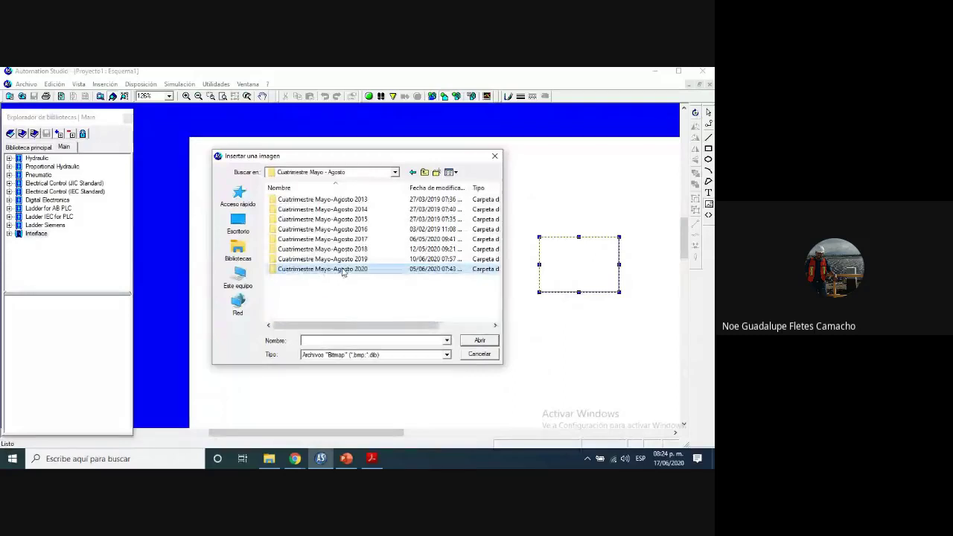
pyautogui.doubleClick(326, 271)
pyautogui.doubleClick(324, 200)
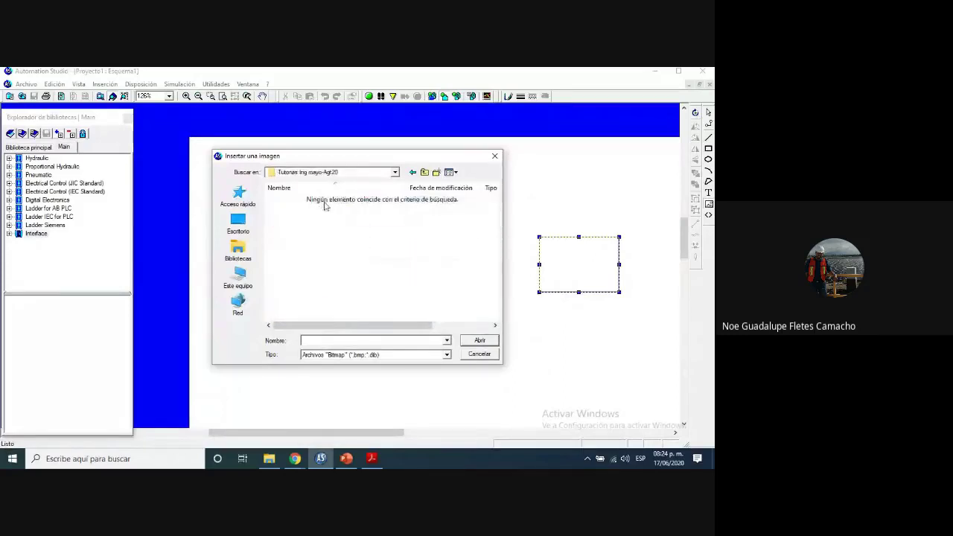
pyautogui.click(412, 172)
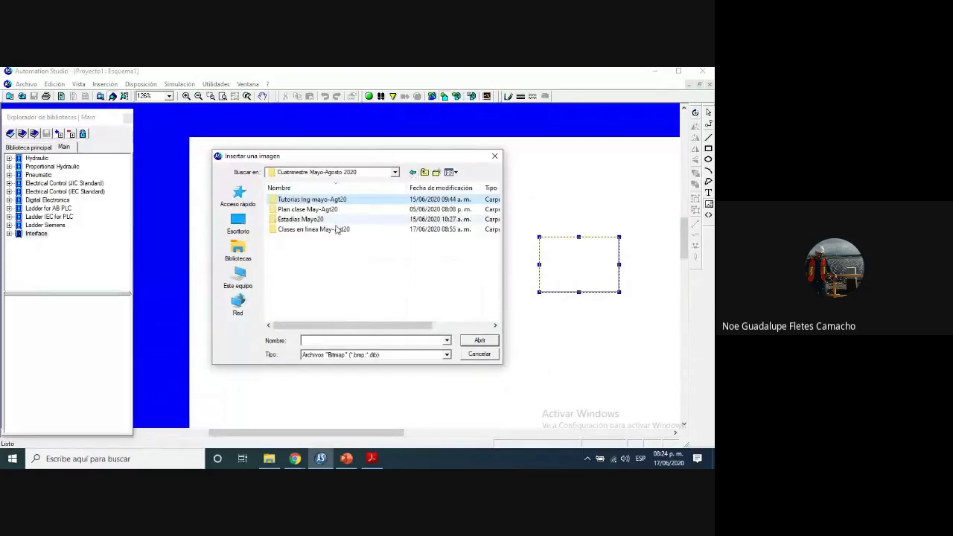
pyautogui.doubleClick(311, 230)
pyautogui.doubleClick(347, 223)
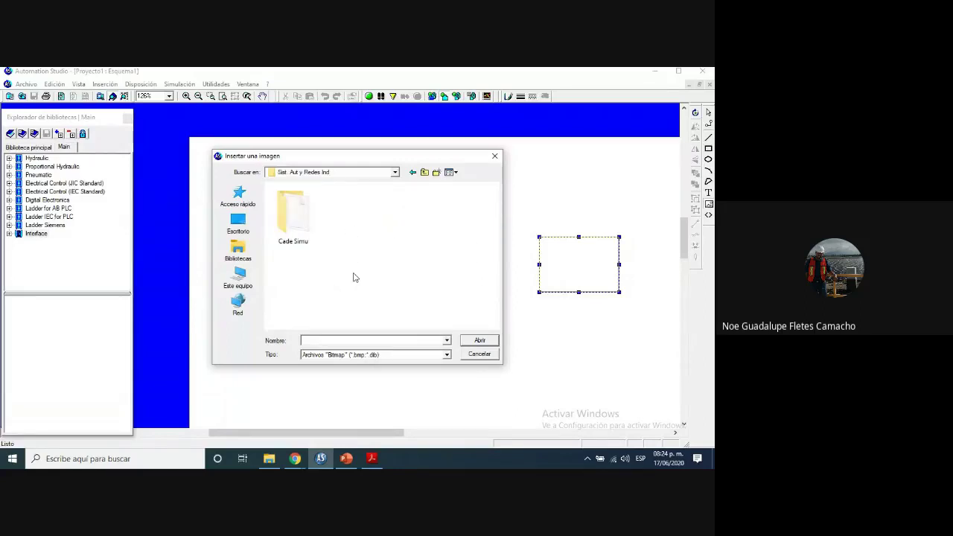
# Show all file types (Todos los archivos) and insert the picture plumma imagen.jpg into the schematic
pyautogui.click(447, 355)
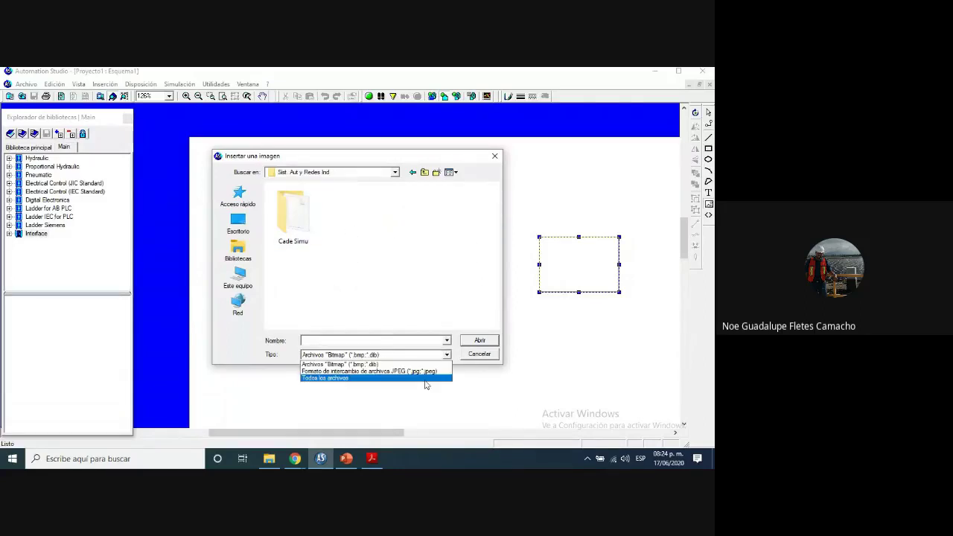
pyautogui.click(425, 383)
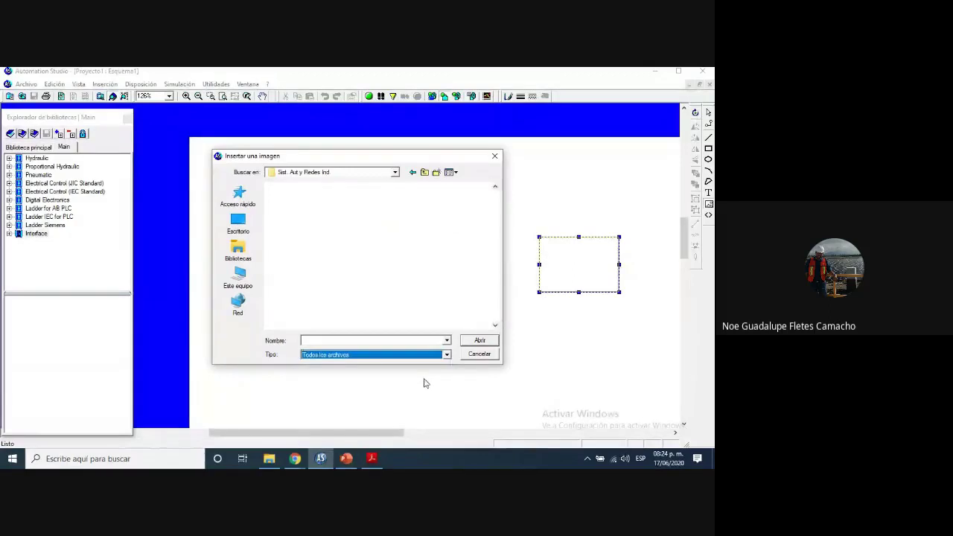
pyautogui.scroll(-6, 341, 289)
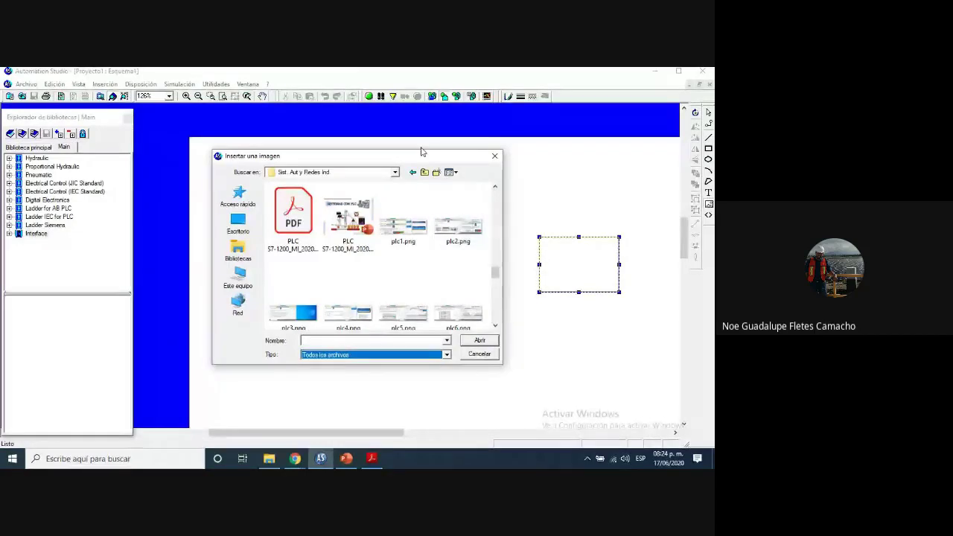
pyautogui.moveTo(422, 154); pyautogui.dragTo(414, 102)
pyautogui.scroll(-4, 396, 225)
pyautogui.scroll(-2, 397, 225)
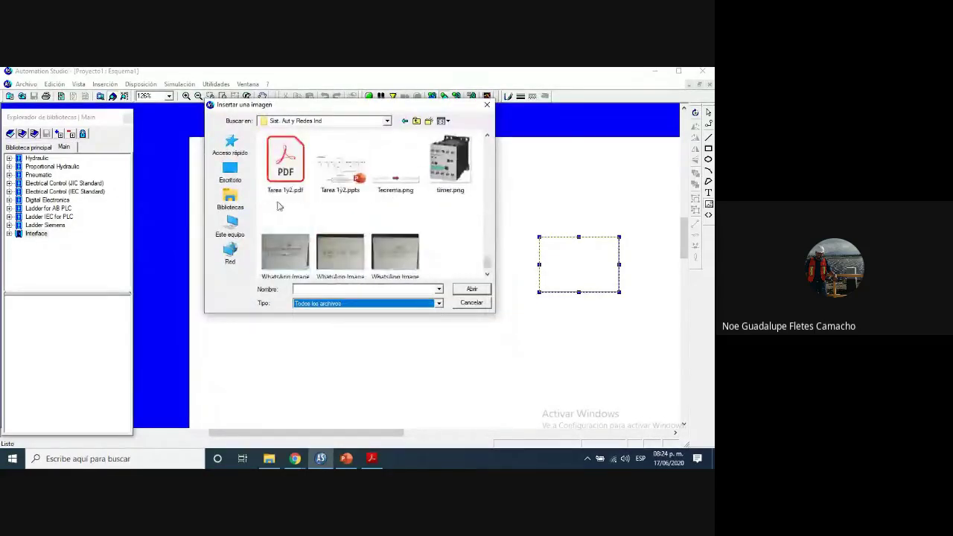
pyautogui.scroll(-3, 286, 252)
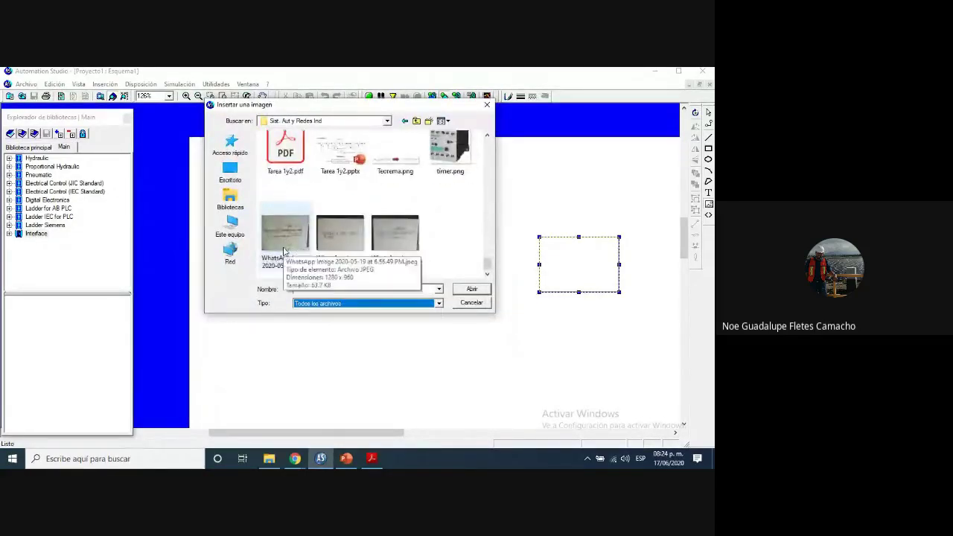
pyautogui.scroll(2, 283, 249)
pyautogui.scroll(2, 283, 250)
pyautogui.click(283, 160)
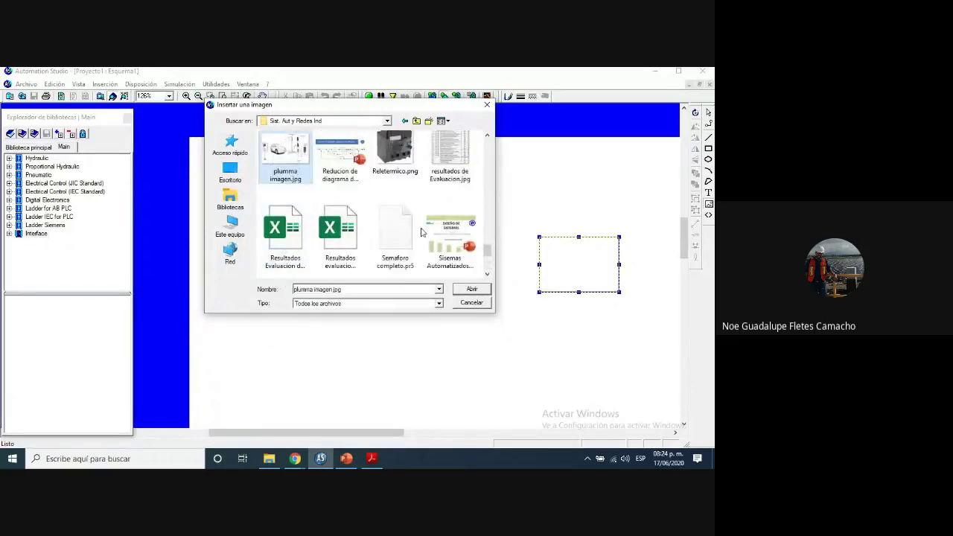
pyautogui.click(472, 291)
# Shrink the inserted parking-barrier picture from its lower-left corner
pyautogui.scroll(-3, 393, 281)
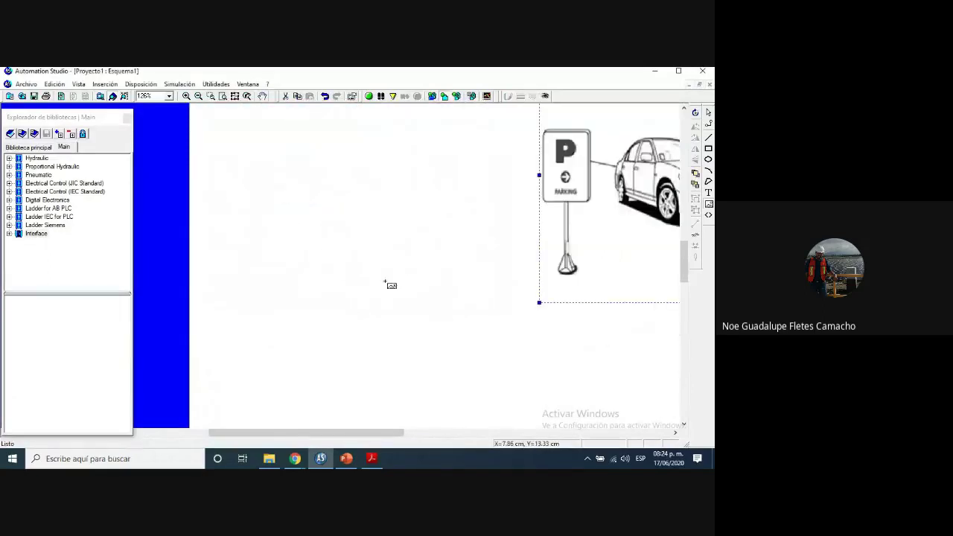
pyautogui.moveTo(371, 434); pyautogui.dragTo(442, 435)
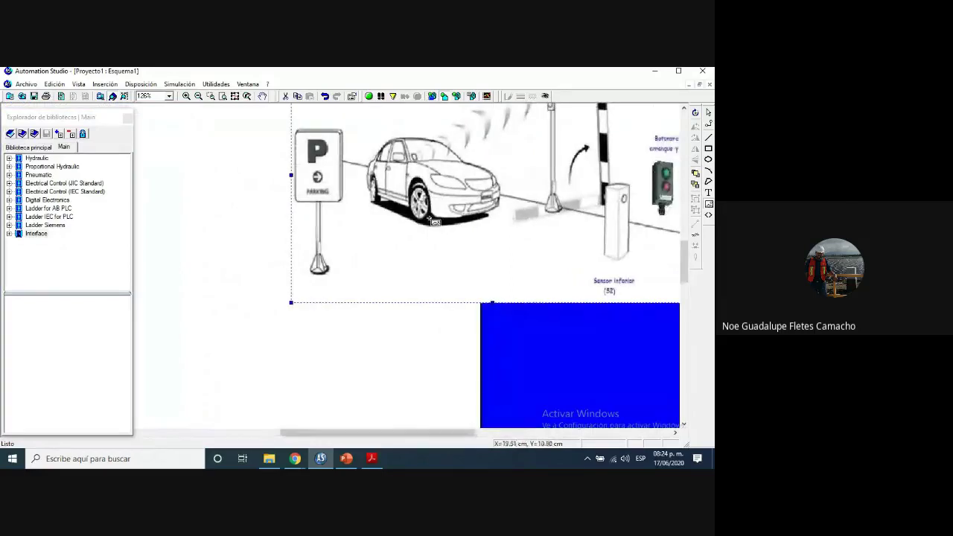
pyautogui.moveTo(292, 303)
pyautogui.mouseDown()
pyautogui.moveTo(313, 277)
pyautogui.moveTo(493, 201)
pyautogui.moveTo(298, 308)
pyautogui.mouseUp()
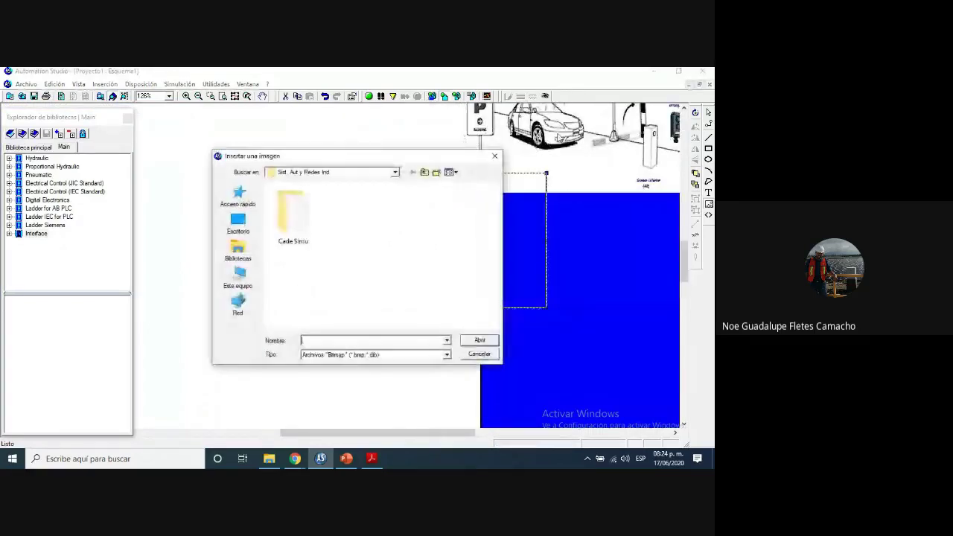
pyautogui.click(496, 154)
pyautogui.moveTo(521, 143); pyautogui.dragTo(408, 220)
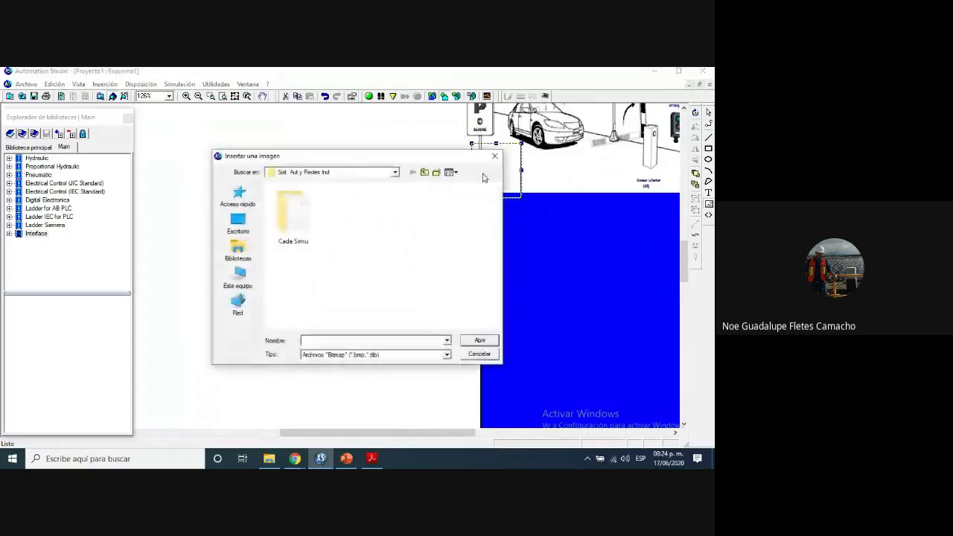
pyautogui.click(493, 155)
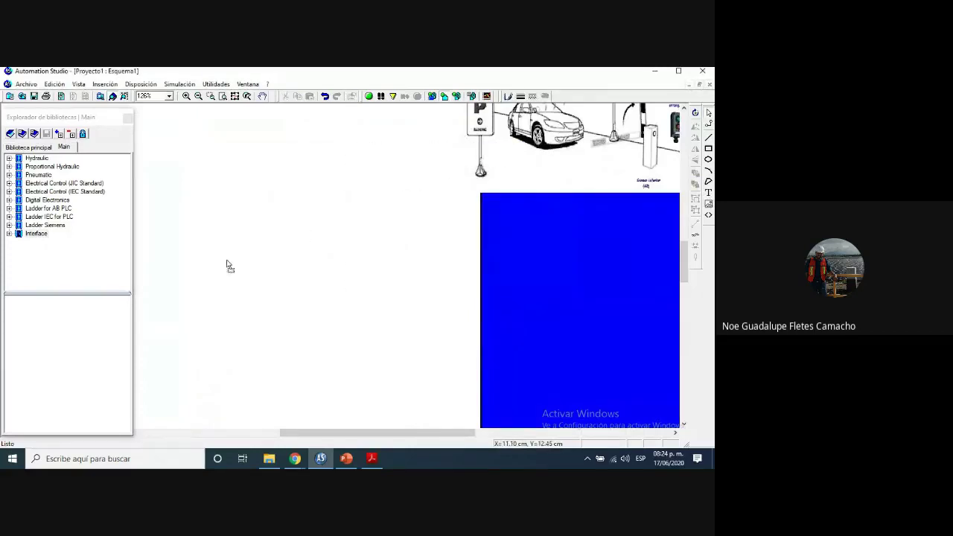
# Reduce the parking-barrier picture further and move it into the upper-left corner of the sheet
pyautogui.hotkey('ctrl', 'z')
pyautogui.moveTo(275, 376); pyautogui.dragTo(270, 275)
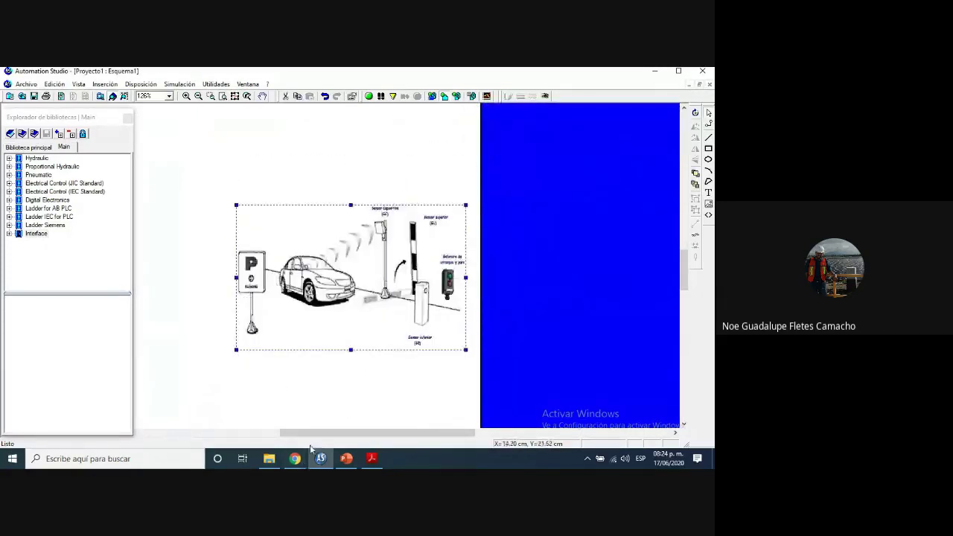
pyautogui.hscroll(-5, 447, 392)
pyautogui.scroll(2, 541, 335)
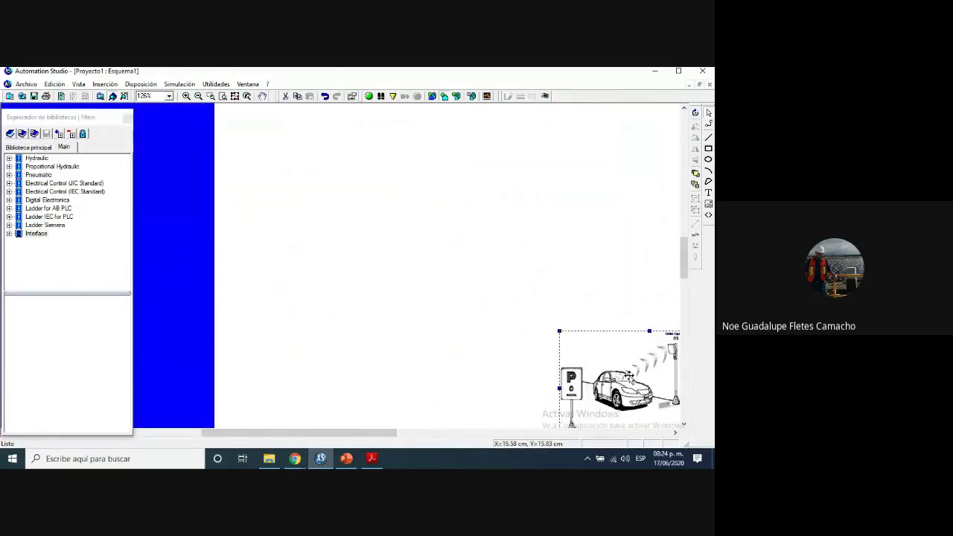
pyautogui.moveTo(513, 305); pyautogui.dragTo(508, 140)
pyautogui.scroll(4, 451, 238)
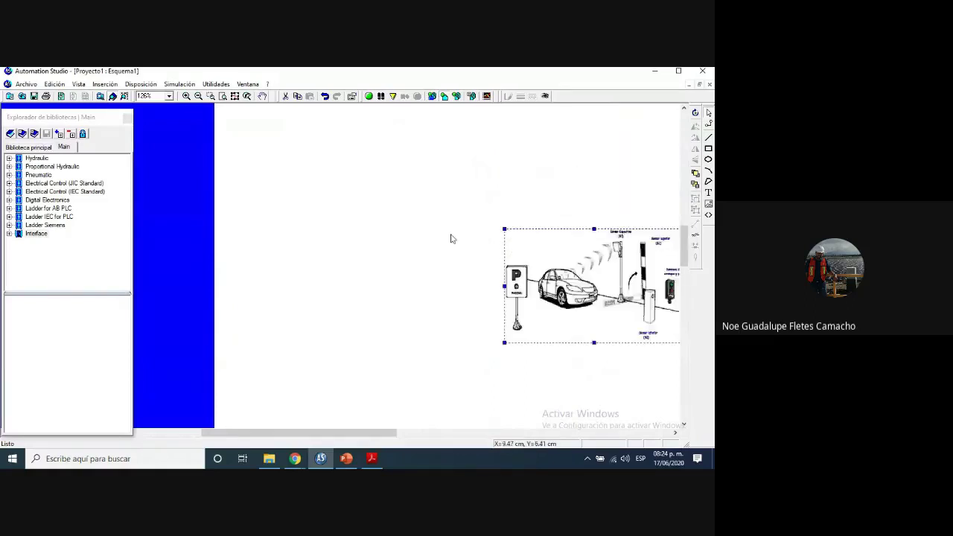
pyautogui.hotkey('ctrl', 'v')
pyautogui.moveTo(325, 316); pyautogui.dragTo(315, 300)
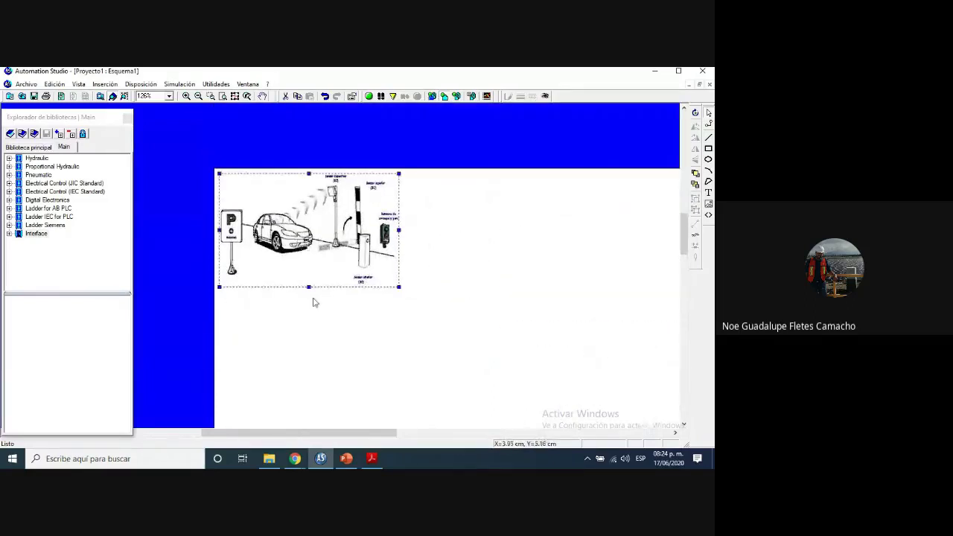
pyautogui.click(311, 304)
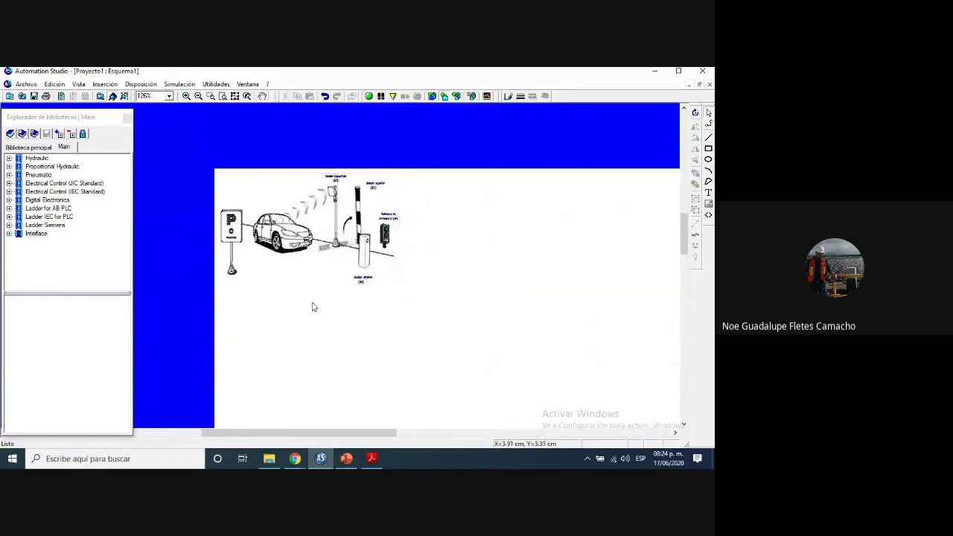
# Place an L1 source and a Neutro (N) source from the Electrical Control (JIC Standard) Power Sources side by side below the picture
pyautogui.click(9, 184)
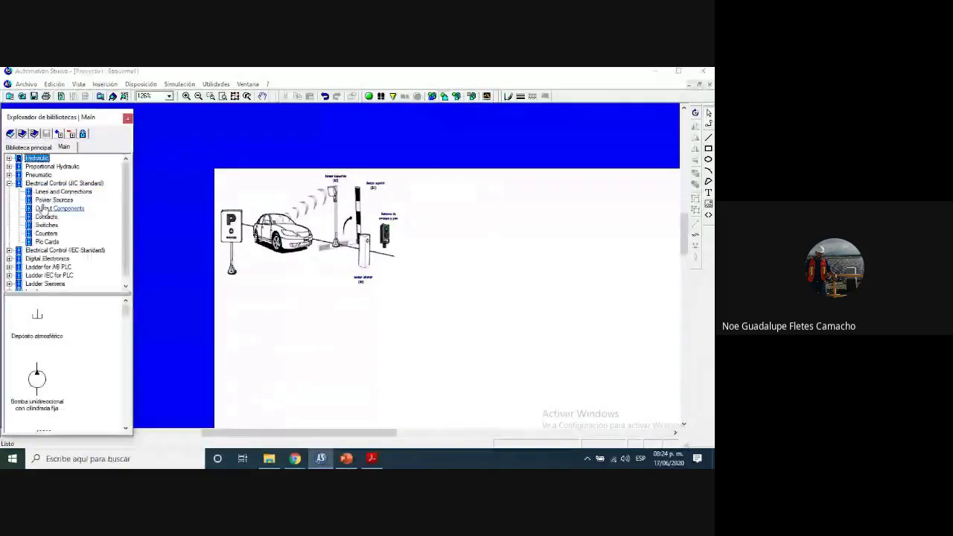
pyautogui.click(53, 200)
pyautogui.moveTo(38, 311); pyautogui.dragTo(283, 335)
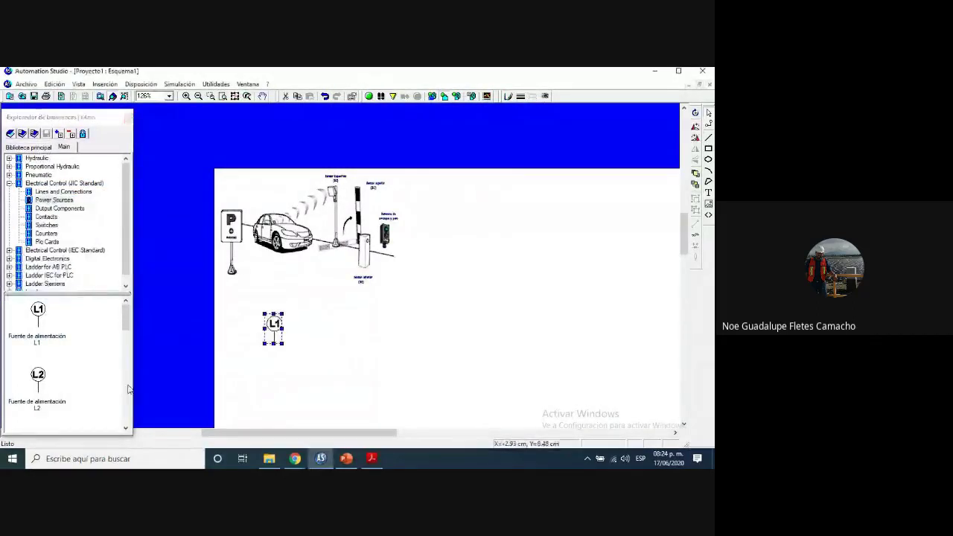
pyautogui.scroll(-3, 45, 350)
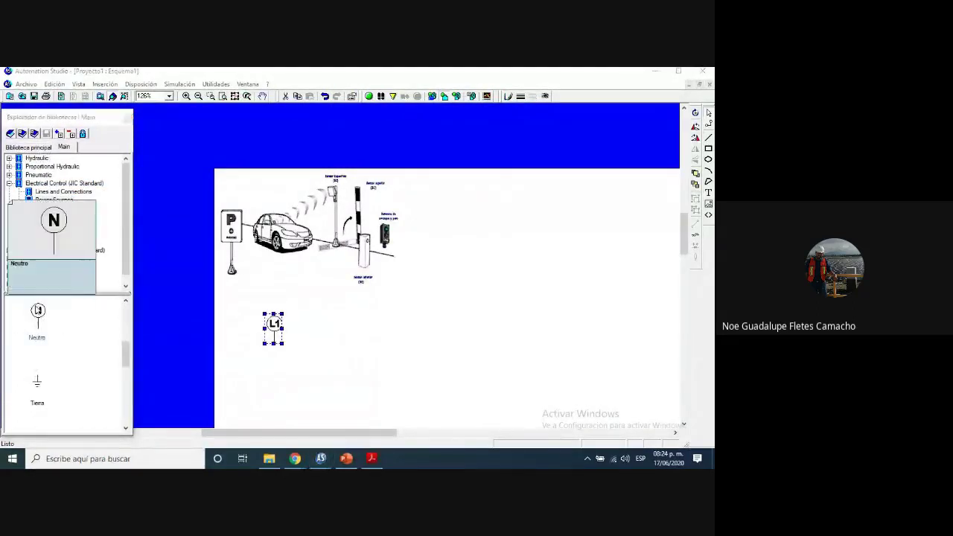
pyautogui.moveTo(38, 313); pyautogui.dragTo(443, 333)
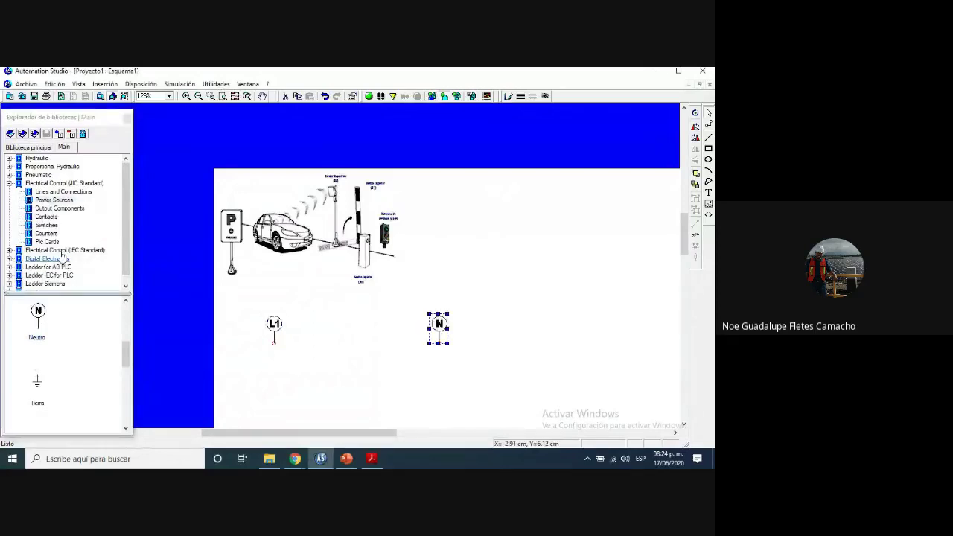
# Shift the N source slightly left and enlarge the parking-barrier picture to fill the space above the two sources
pyautogui.scroll(-3, 62, 367)
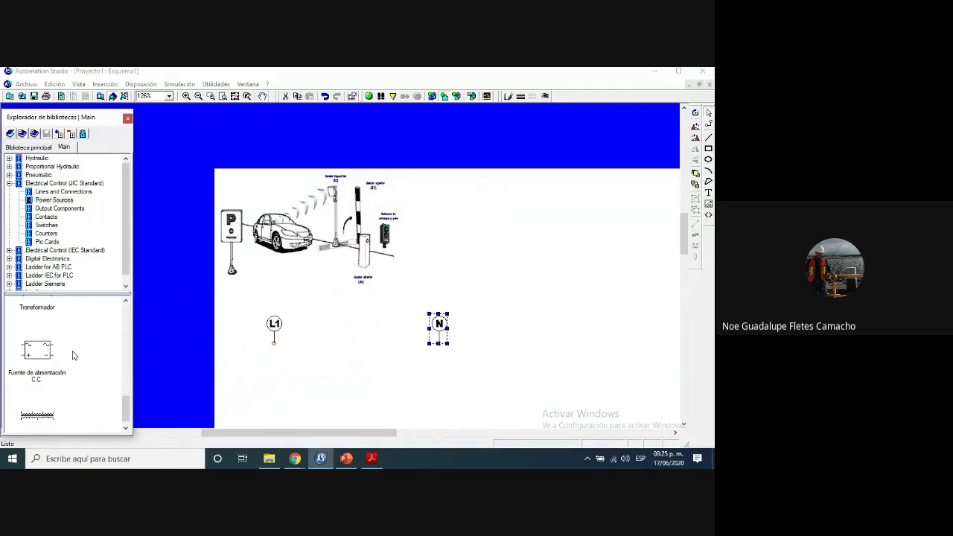
pyautogui.click(484, 339)
pyautogui.moveTo(438, 328); pyautogui.dragTo(435, 327)
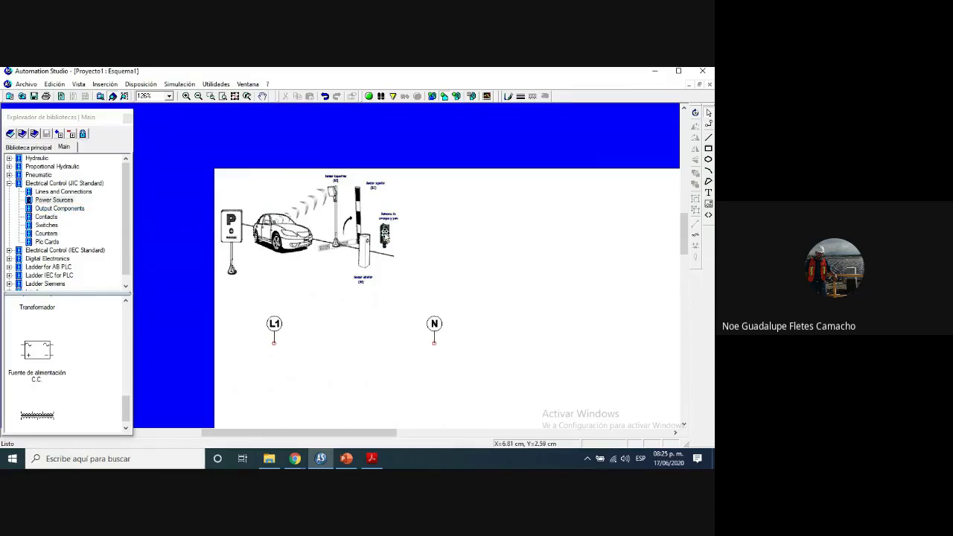
pyautogui.click(385, 237)
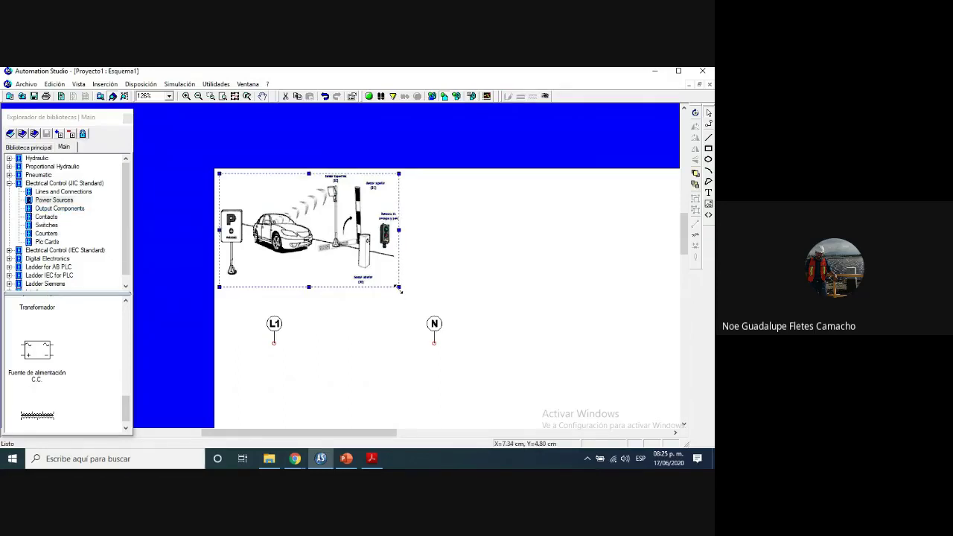
pyautogui.moveTo(400, 291); pyautogui.dragTo(428, 305)
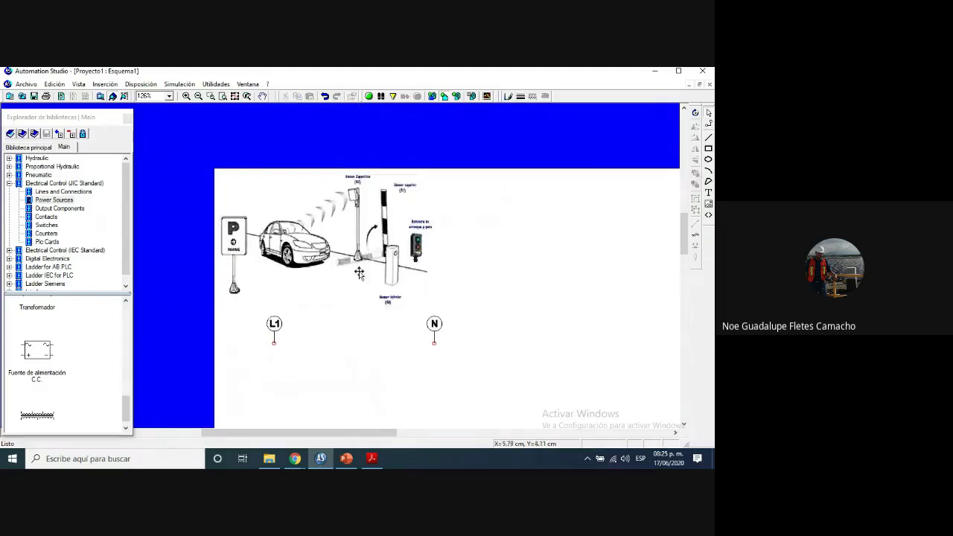
# Place a normally open push button (Pulsador Normalmente Abierto) from Switches just right of the L1 source and label it Inicio
pyautogui.click(46, 225)
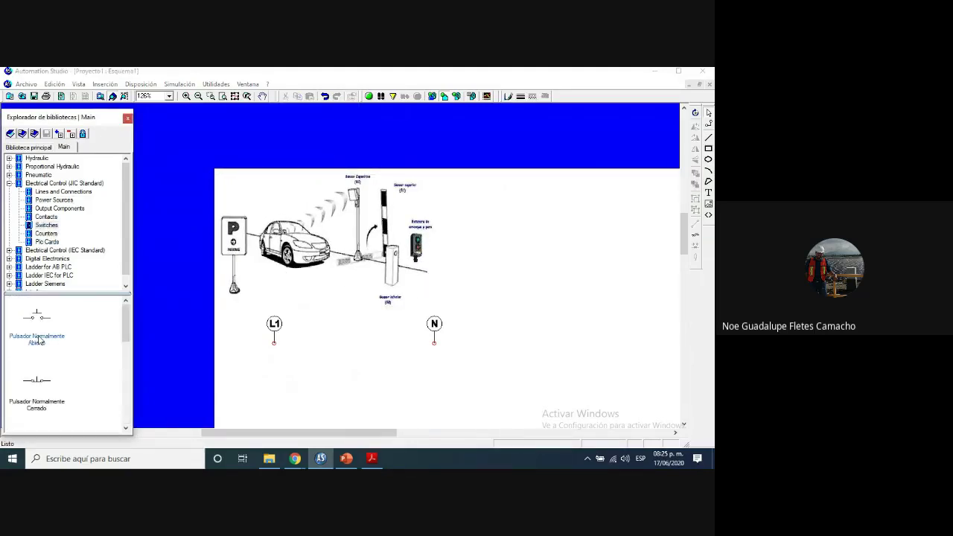
pyautogui.moveTo(40, 341); pyautogui.dragTo(308, 366)
pyautogui.write('In')
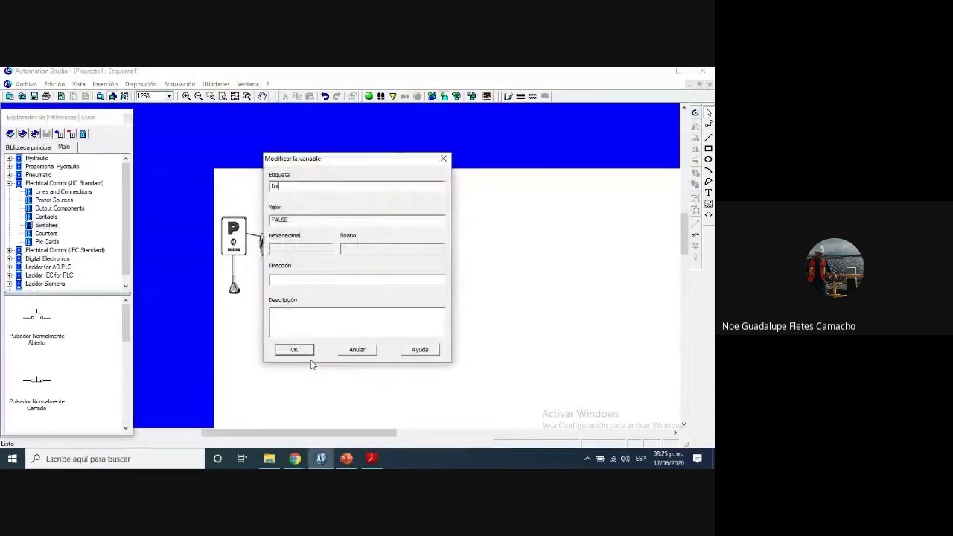
pyautogui.write('icio')
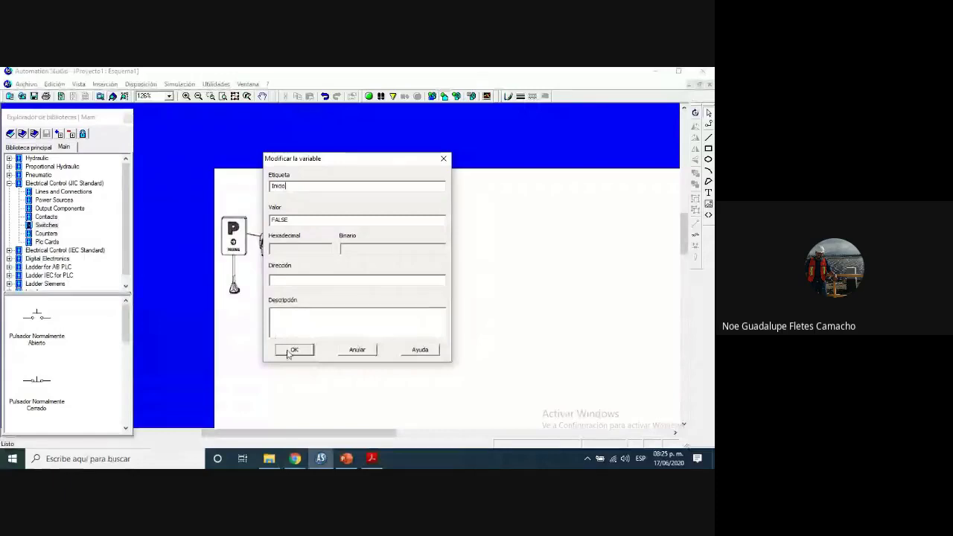
pyautogui.click(290, 351)
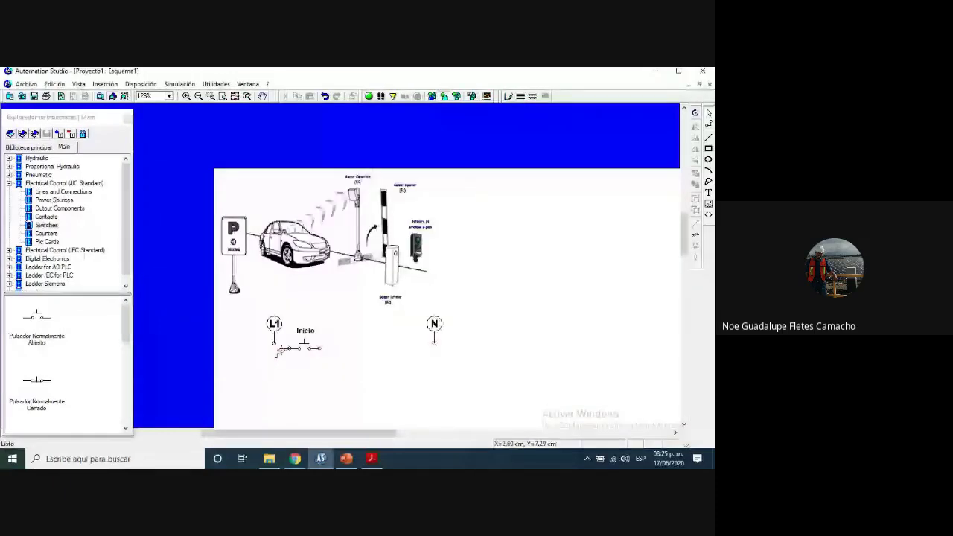
# Place a normally closed push button (Pulsador Normalmente Cerrado) between the Inicio button and the N source and label it Paro
pyautogui.moveTo(41, 385)
pyautogui.moveTo(41, 385); pyautogui.dragTo(357, 355)
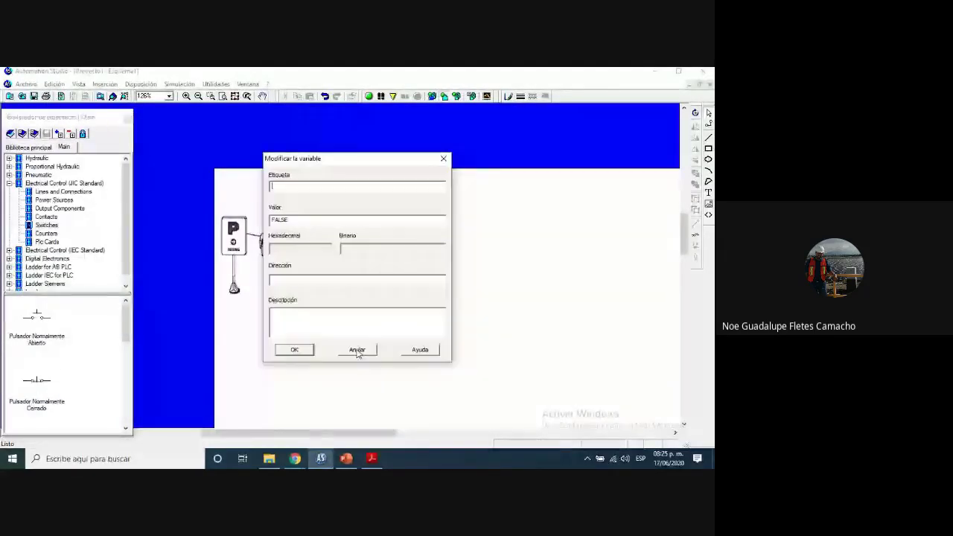
pyautogui.write('PAro')
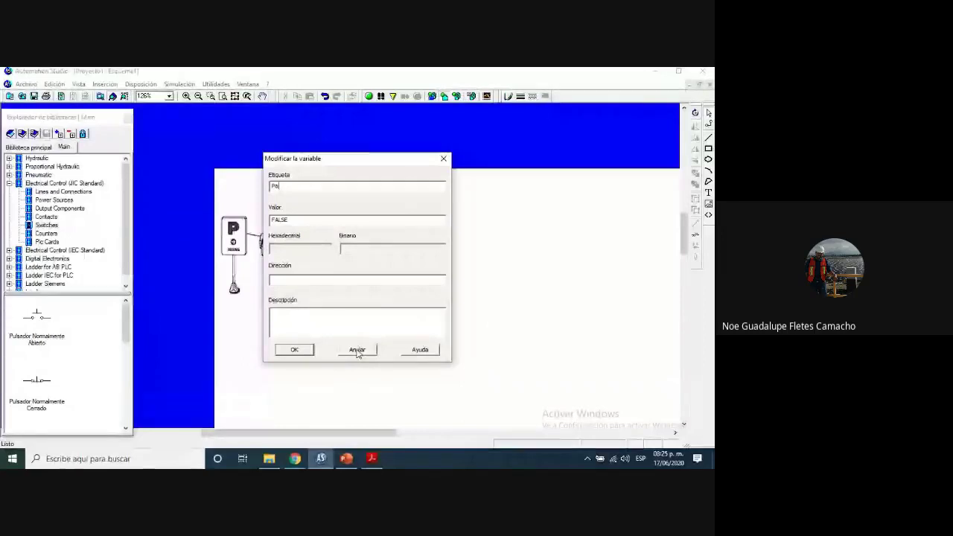
pyautogui.click(358, 350)
pyautogui.click(413, 388)
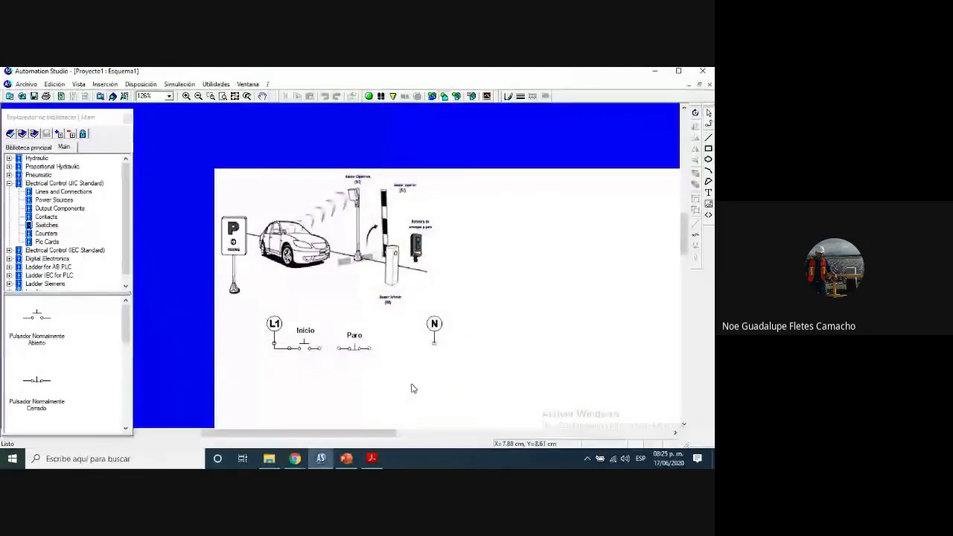
# Move the N source farther right and place a relay (Relé) from Output Components just before it, labelled BInicio
pyautogui.moveTo(433, 327); pyautogui.dragTo(504, 336)
pyautogui.click(60, 208)
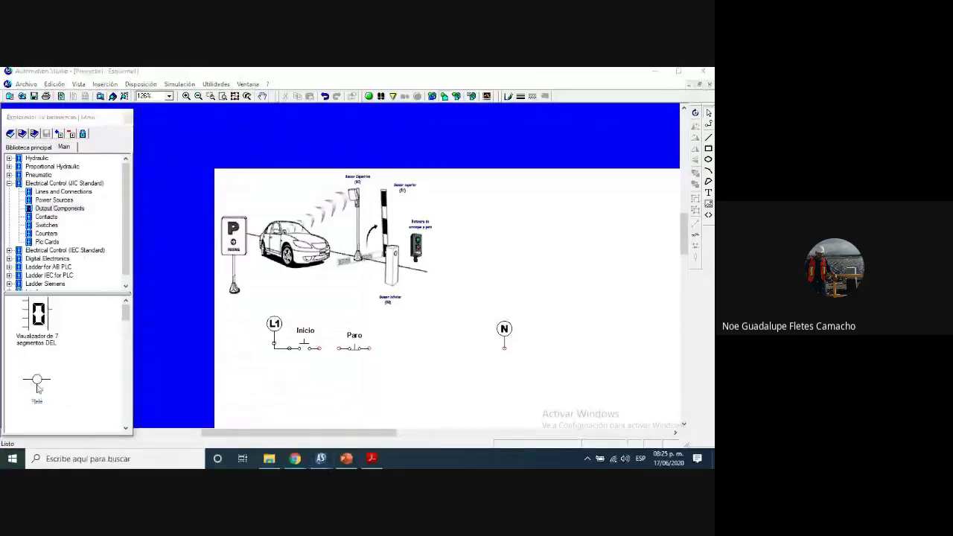
pyautogui.moveTo(36, 379); pyautogui.dragTo(464, 352)
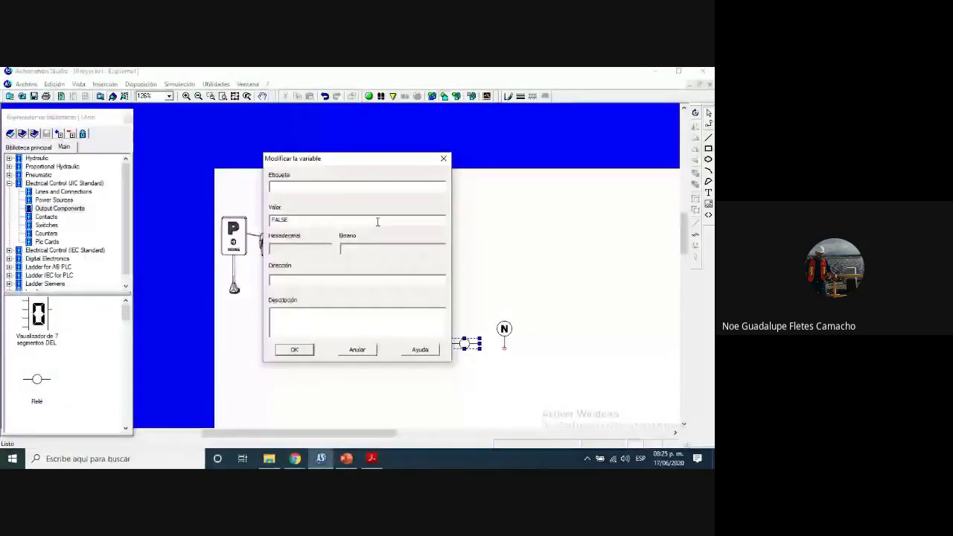
pyautogui.write('B1nicio')
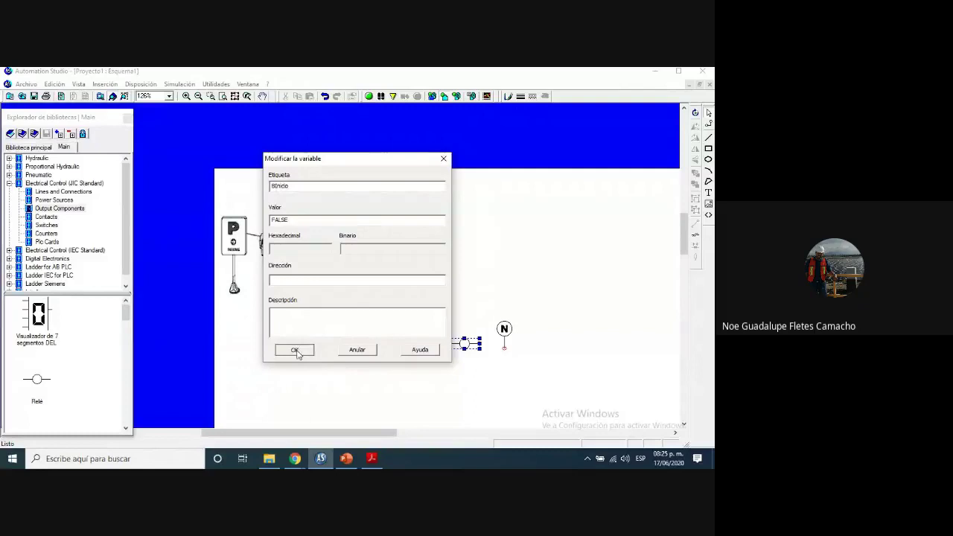
pyautogui.click(295, 350)
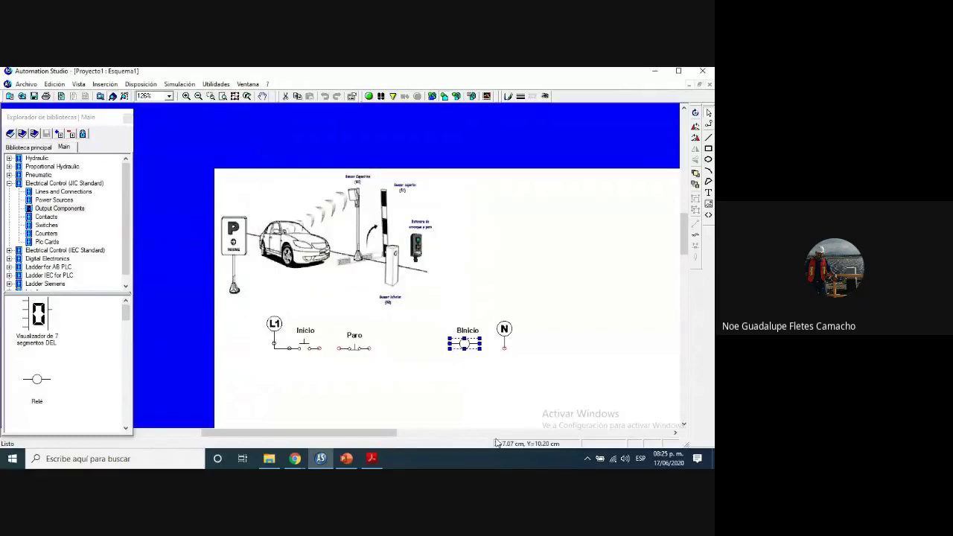
# Switch to the Google Meet call in Chrome, look through the participant list, and return to Automation Studio
pyautogui.moveTo(292, 432); pyautogui.dragTo(317, 433)
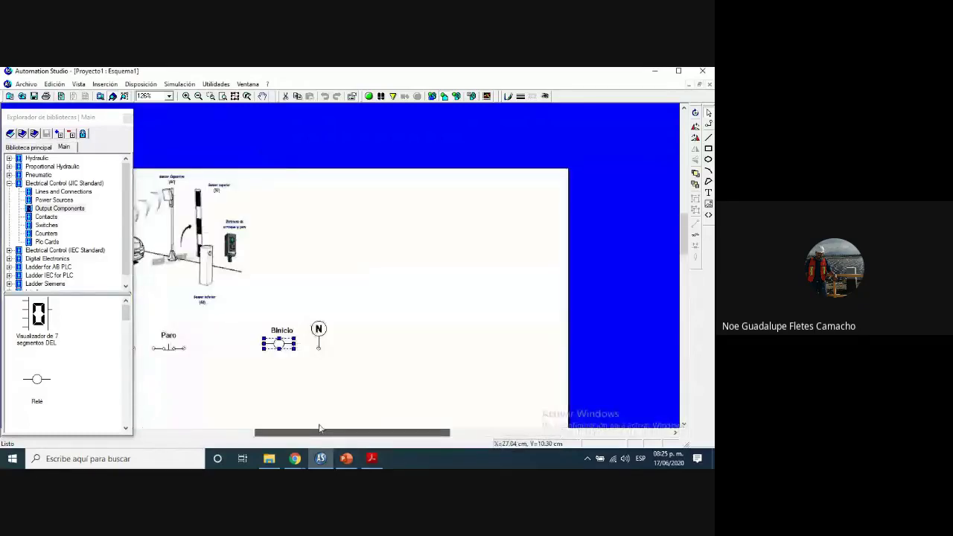
pyautogui.moveTo(295, 458)
pyautogui.click(259, 388)
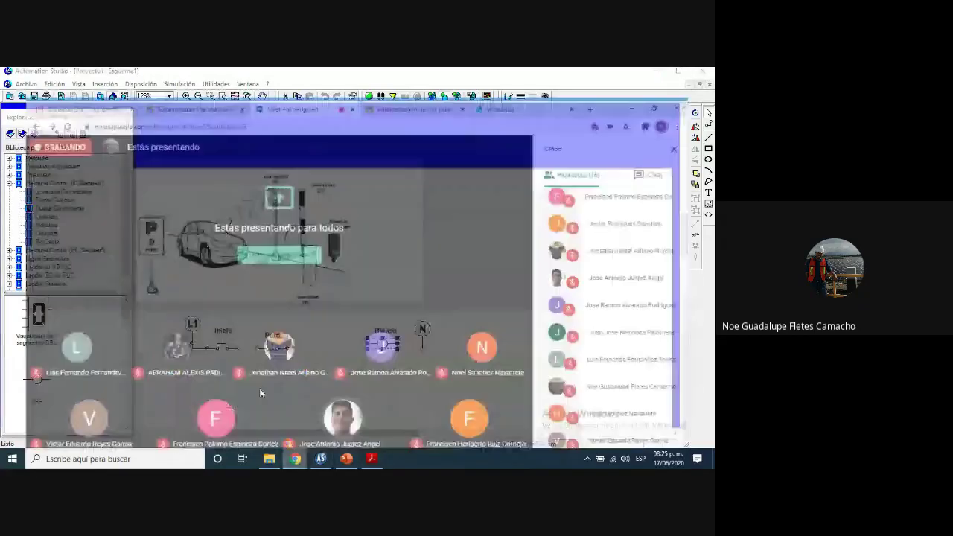
pyautogui.scroll(5, 681, 293)
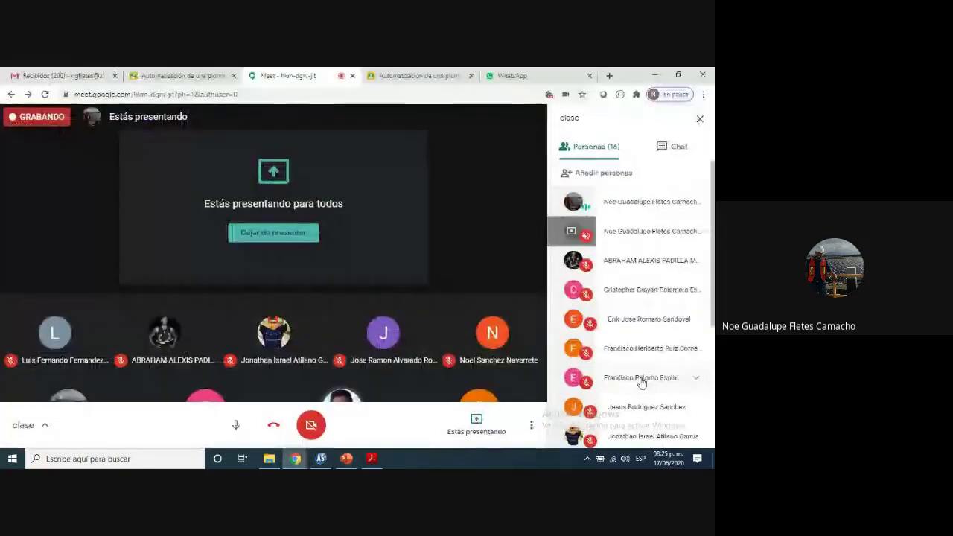
pyautogui.scroll(-3, 639, 366)
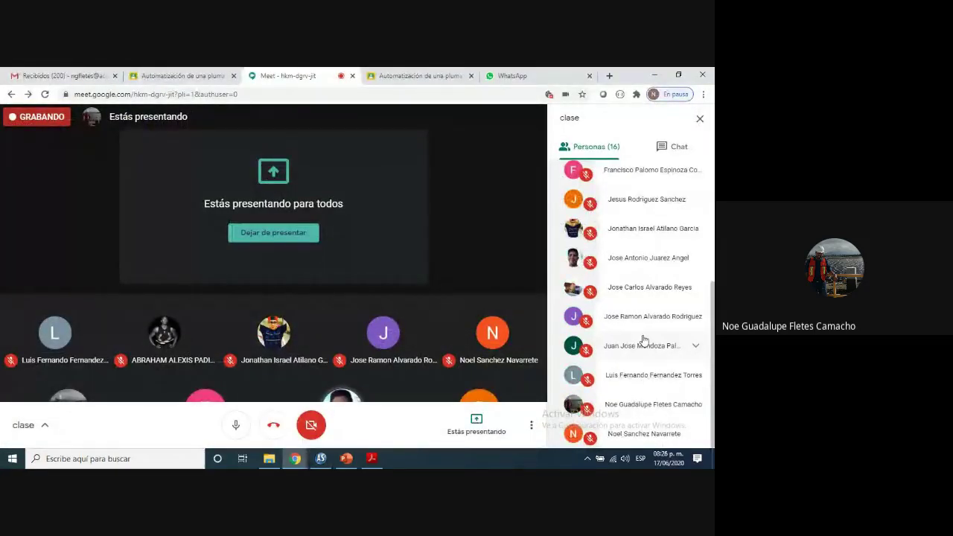
pyautogui.click(320, 459)
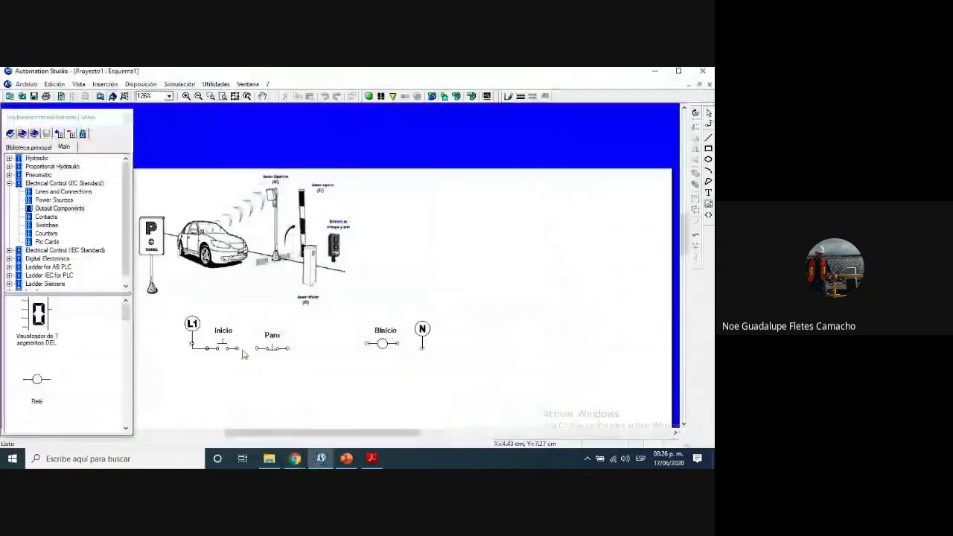
# Wire the Inicio button, Paro button and BInicio relay in series through to the N source
pyautogui.moveTo(258, 348)
pyautogui.mouseDown()
pyautogui.moveTo(261, 362)
pyautogui.moveTo(287, 344)
pyautogui.moveTo(421, 348)
pyautogui.mouseUp()
pyautogui.click(386, 374)
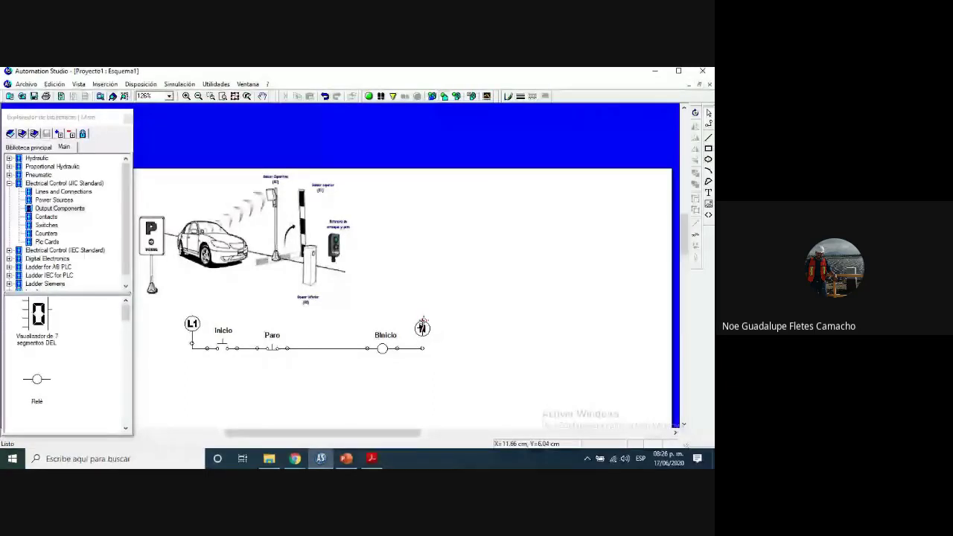
# Place a normally open contact (Contacto Normalmente Abierto) below the Inicio button and wire it in parallel with that button
pyautogui.click(46, 216)
pyautogui.moveTo(36, 313); pyautogui.dragTo(191, 348)
pyautogui.click(207, 401)
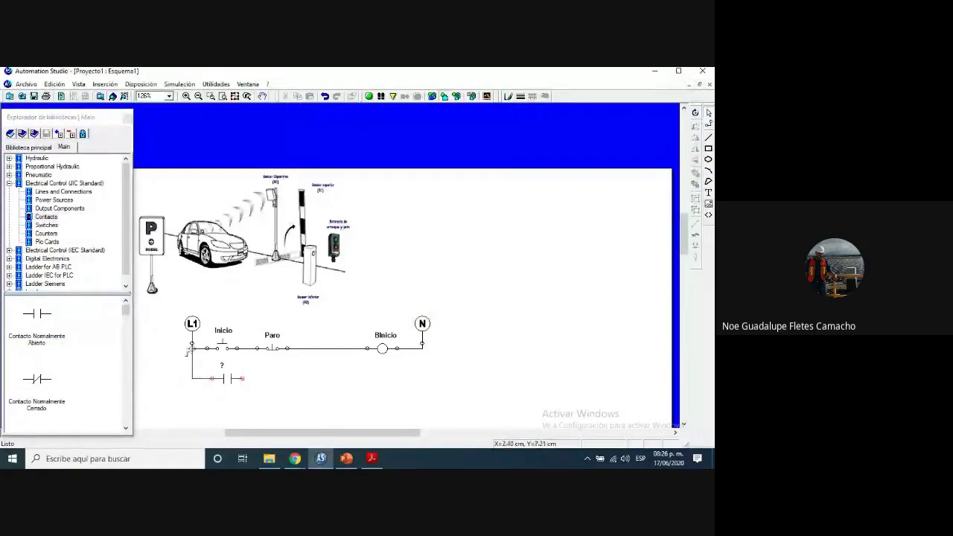
pyautogui.moveTo(242, 378); pyautogui.dragTo(246, 349)
# Link the parallel normally open contact to the BInicio relay variable
pyautogui.doubleClick(228, 378)
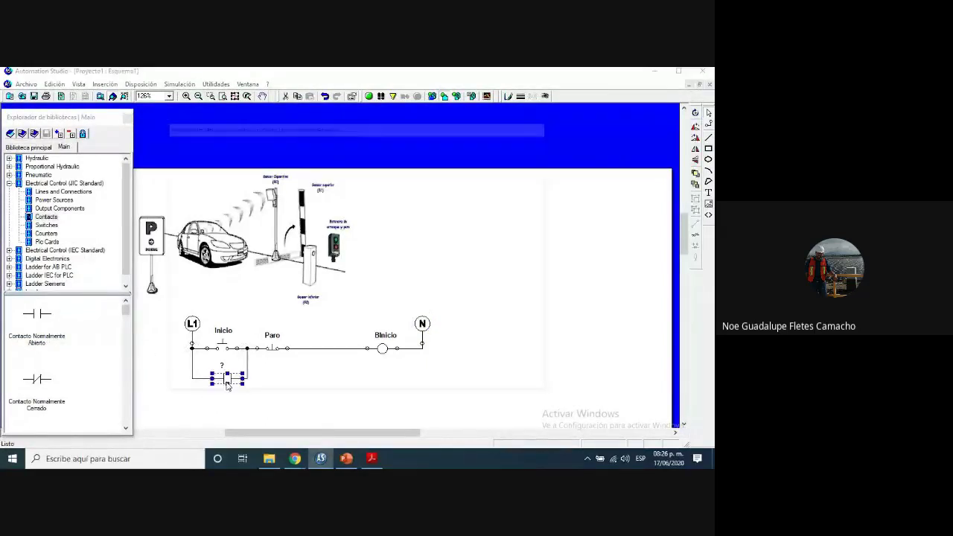
pyautogui.click(266, 271)
pyautogui.click(285, 383)
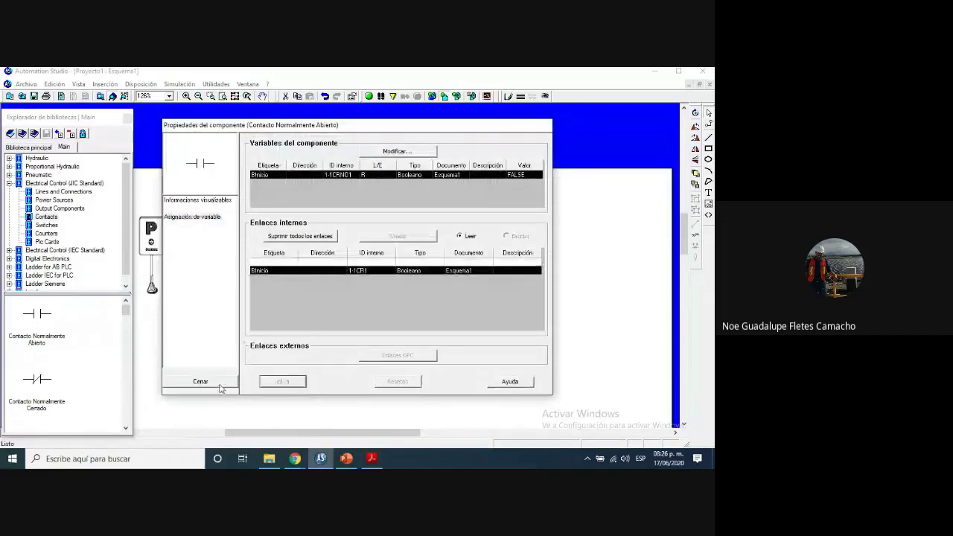
pyautogui.click(201, 381)
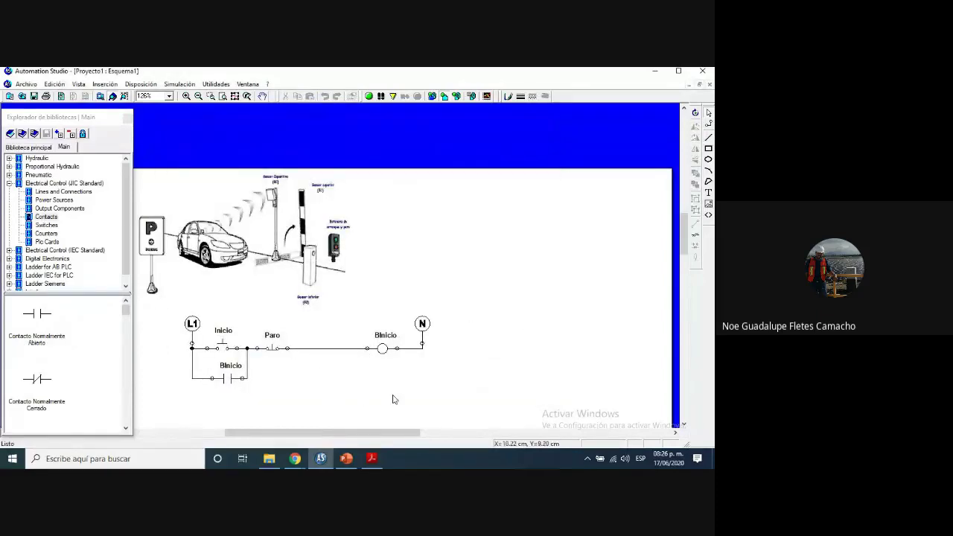
# Place L1, L2 and L3 power sources in a row to the right of the control circuit
pyautogui.scroll(-2, 315, 370)
pyautogui.scroll(1, 317, 369)
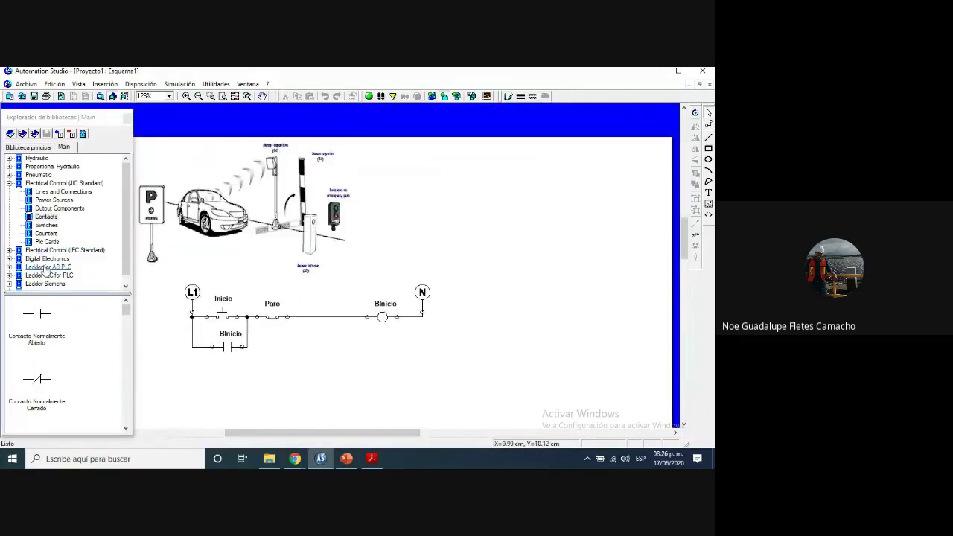
pyautogui.click(54, 200)
pyautogui.moveTo(39, 314); pyautogui.dragTo(525, 311)
pyautogui.moveTo(38, 376); pyautogui.dragTo(557, 308)
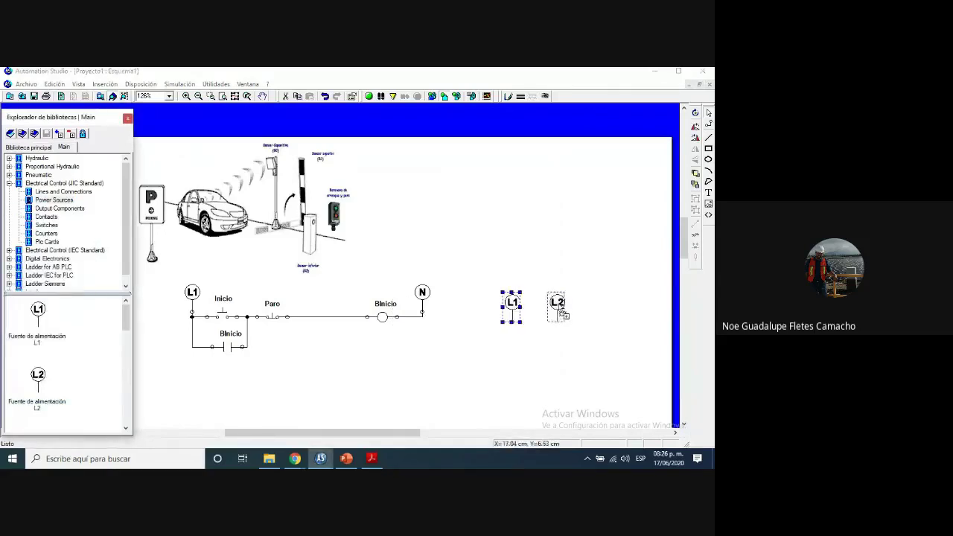
pyautogui.scroll(-3, 47, 319)
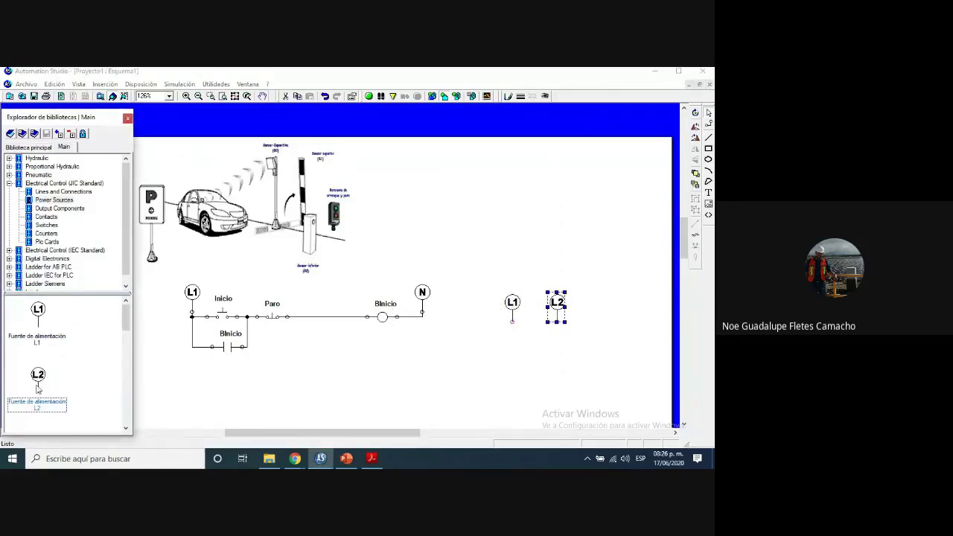
pyautogui.moveTo(38, 343); pyautogui.dragTo(607, 325)
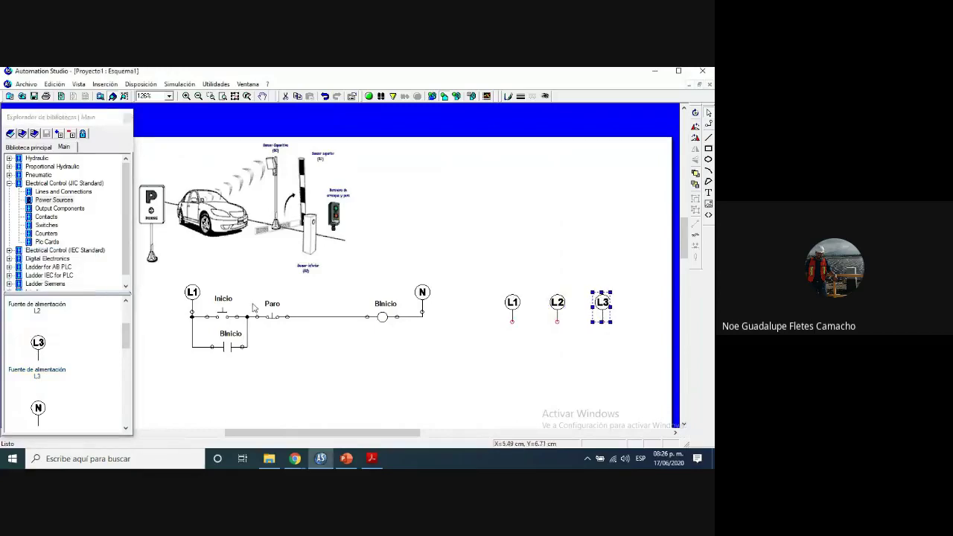
# Place a normally open contact below the new L1 source, rotate it to vertical and align it under L1
pyautogui.click(52, 217)
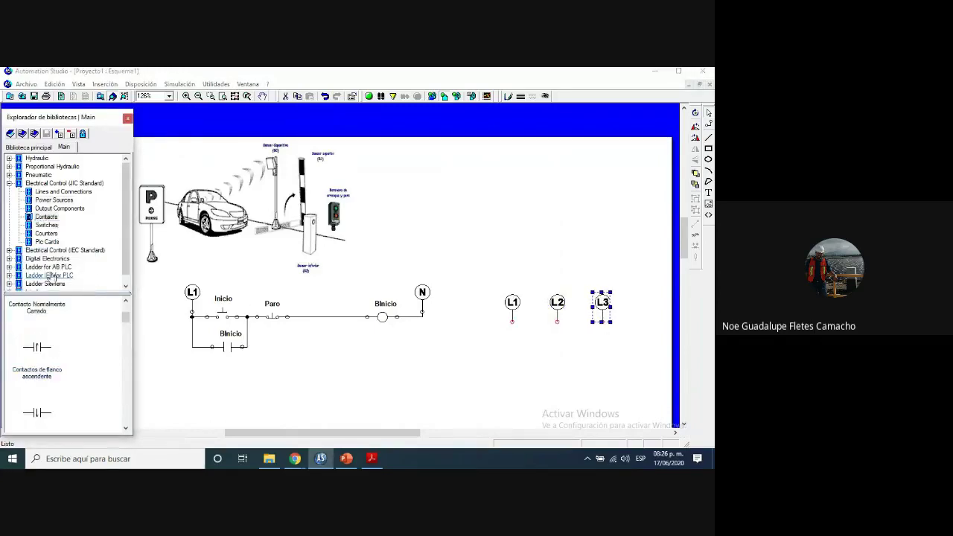
pyautogui.scroll(2, 41, 315)
pyautogui.moveTo(41, 315); pyautogui.dragTo(521, 362)
pyautogui.rightClick(521, 362)
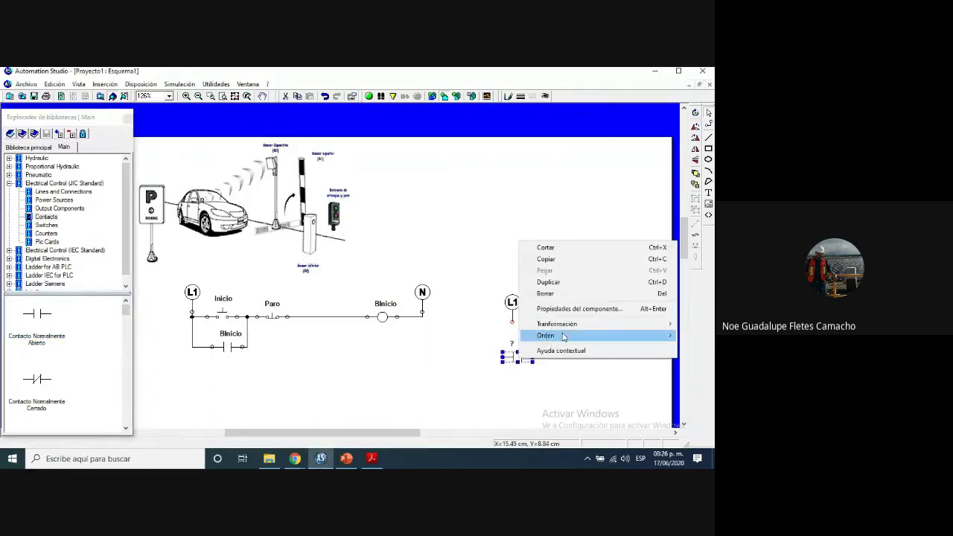
pyautogui.moveTo(564, 328)
pyautogui.click(447, 347)
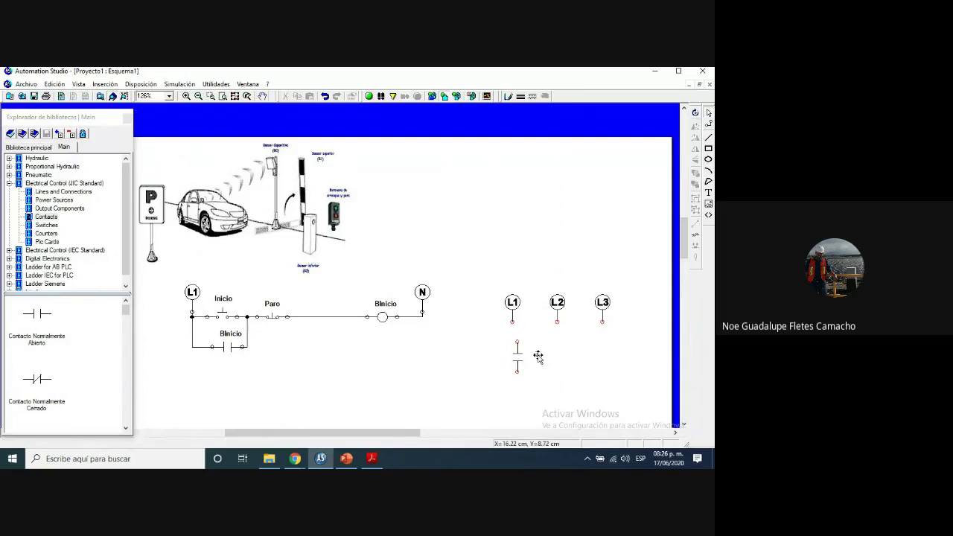
pyautogui.click(515, 363)
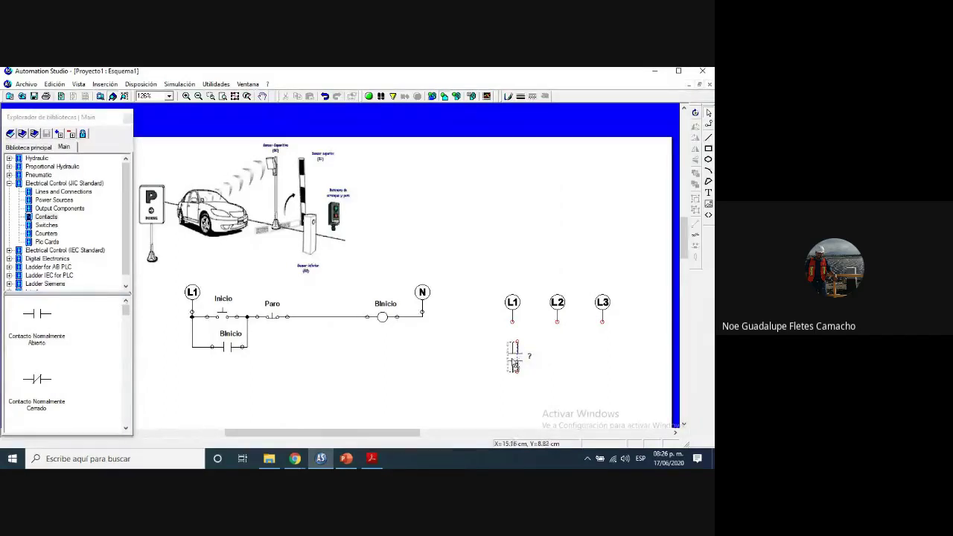
pyautogui.click(515, 364)
pyautogui.click(529, 390)
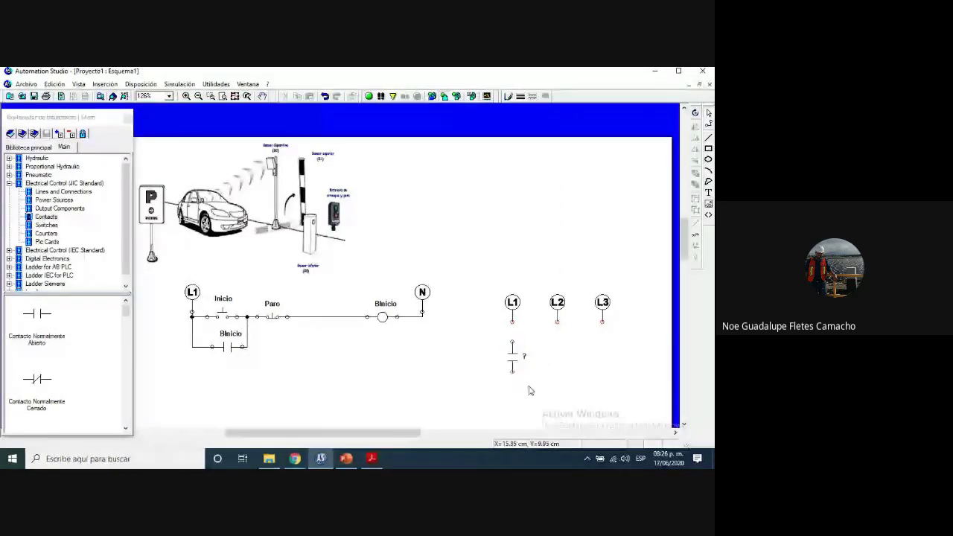
# Place a three-phase motor (Motor trifásico) below the L2 source, label it Motor and rotate it so its terminals face upward
pyautogui.click(60, 208)
pyautogui.scroll(-5, 60, 358)
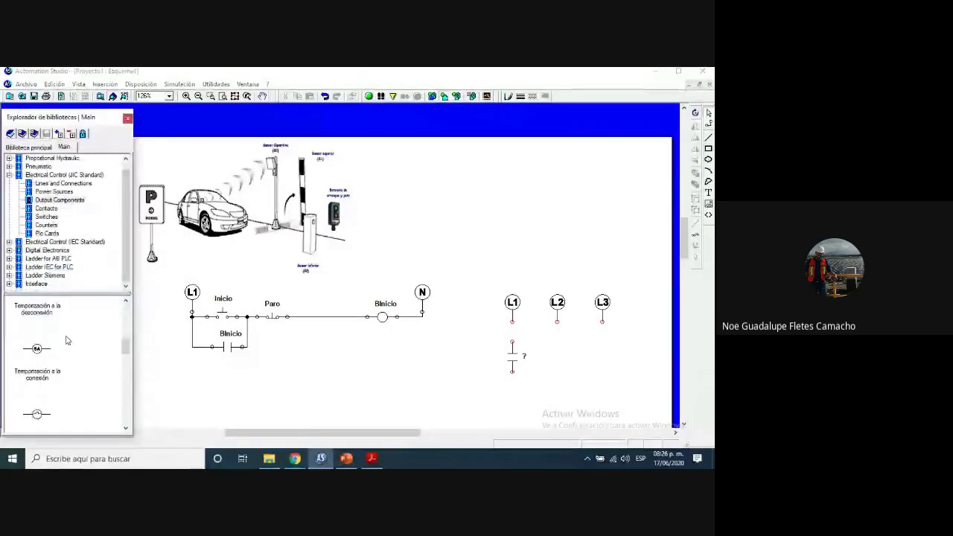
pyautogui.scroll(6, 60, 358)
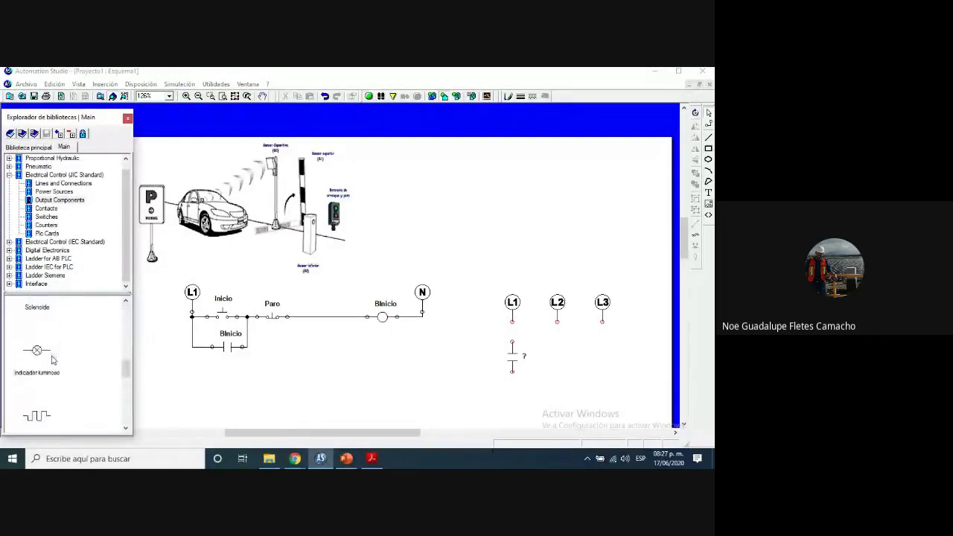
pyautogui.moveTo(54, 363); pyautogui.dragTo(575, 386)
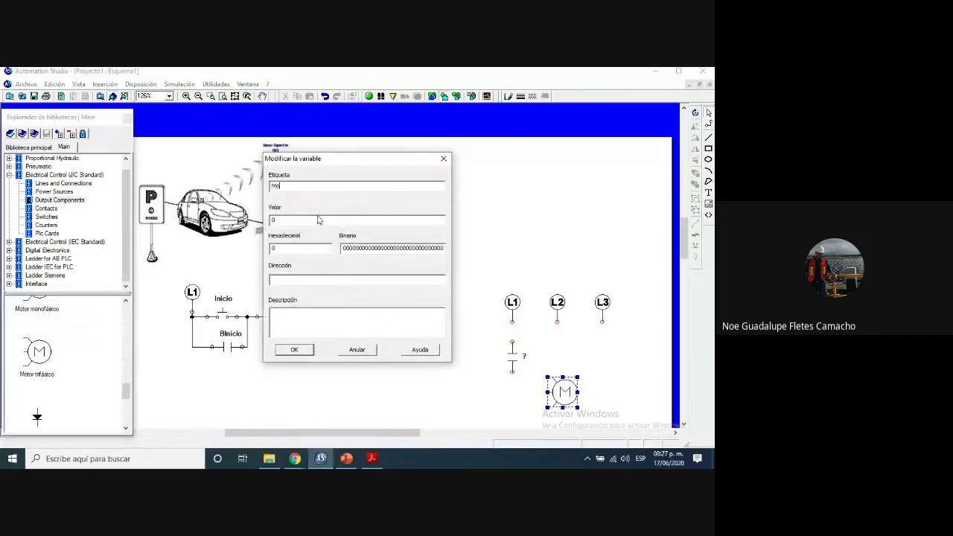
pyautogui.click(294, 349)
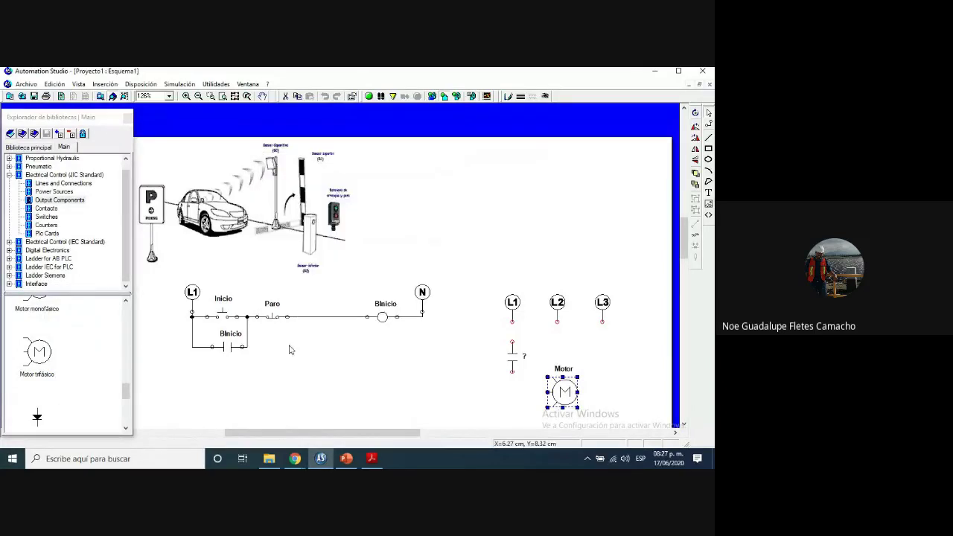
pyautogui.rightClick(561, 390)
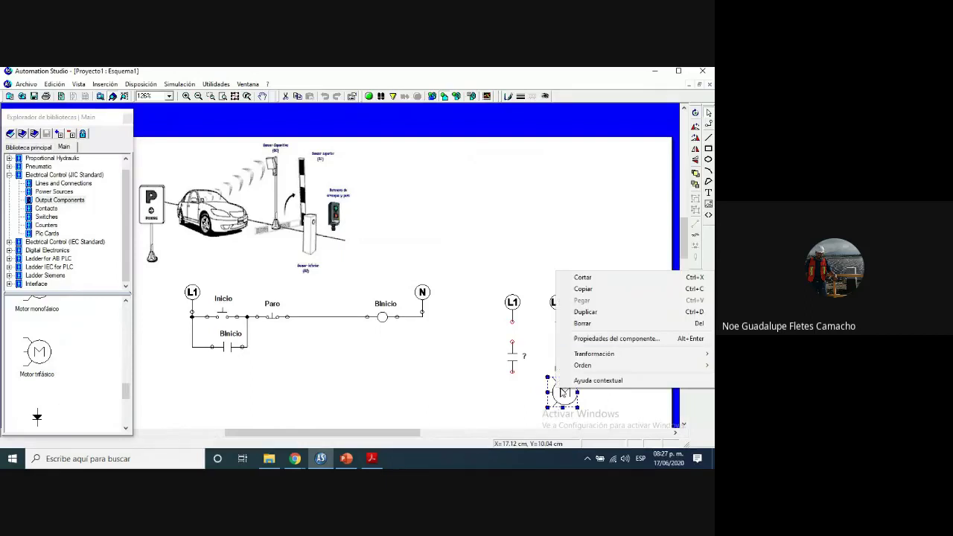
pyautogui.moveTo(588, 353)
pyautogui.click(522, 380)
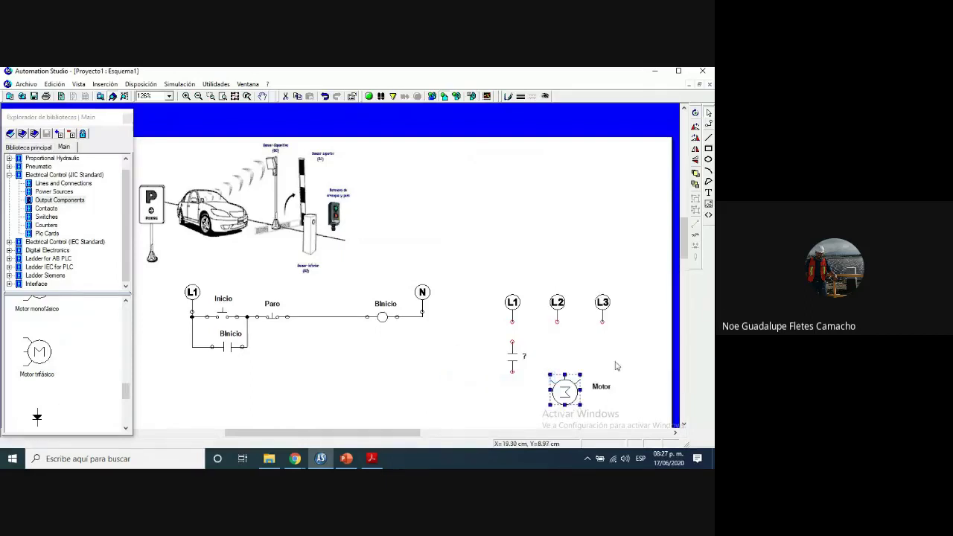
# Wire the vertical contact between the L1 source and the motor's first terminal, and move the L2 and L3 sources closer to L1
pyautogui.scroll(-3, 563, 373)
pyautogui.moveTo(570, 313)
pyautogui.mouseDown()
pyautogui.moveTo(568, 342)
pyautogui.moveTo(513, 328)
pyautogui.moveTo(513, 308)
pyautogui.mouseUp()
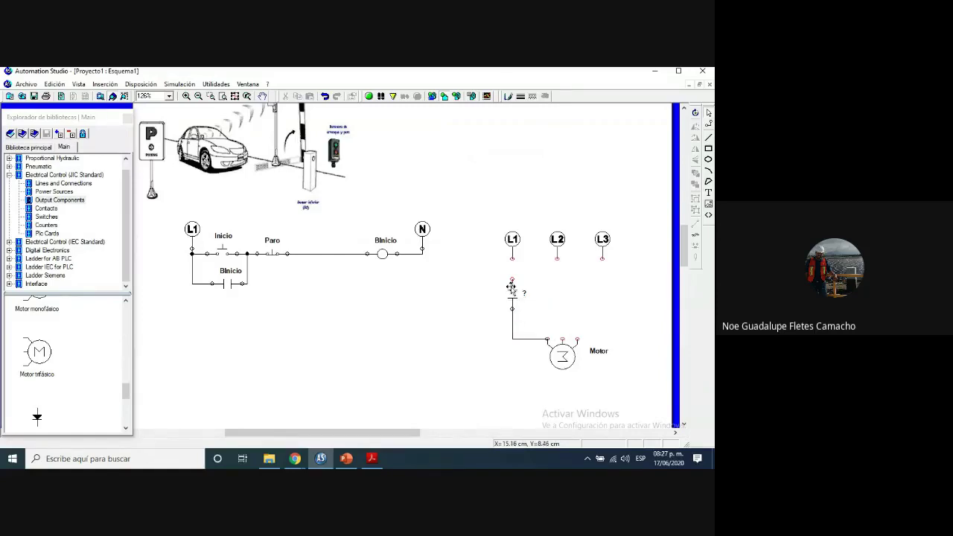
pyautogui.moveTo(513, 280)
pyautogui.mouseDown()
pyautogui.moveTo(512, 257)
pyautogui.moveTo(539, 245)
pyautogui.mouseUp()
pyautogui.click(602, 239)
pyautogui.moveTo(600, 241); pyautogui.dragTo(539, 251)
# Duplicate the vertical normally open contact under L1 and place the copies in line below L2 and L3
pyautogui.click(512, 294)
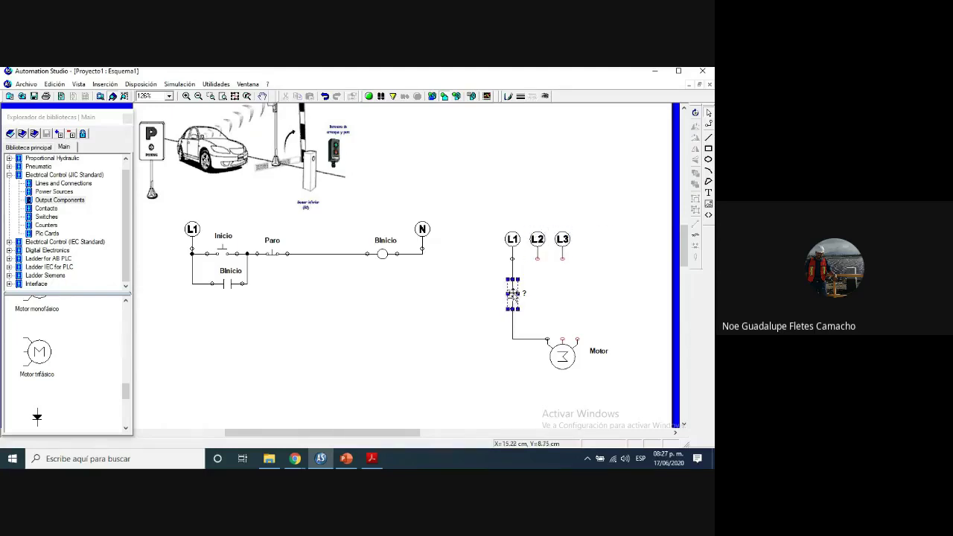
pyautogui.click(581, 350)
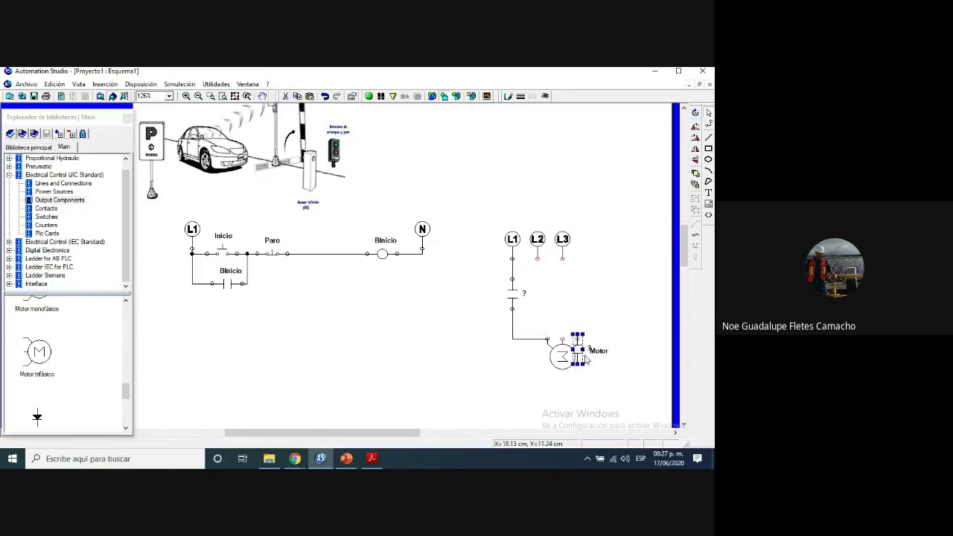
pyautogui.moveTo(587, 360); pyautogui.dragTo(545, 305)
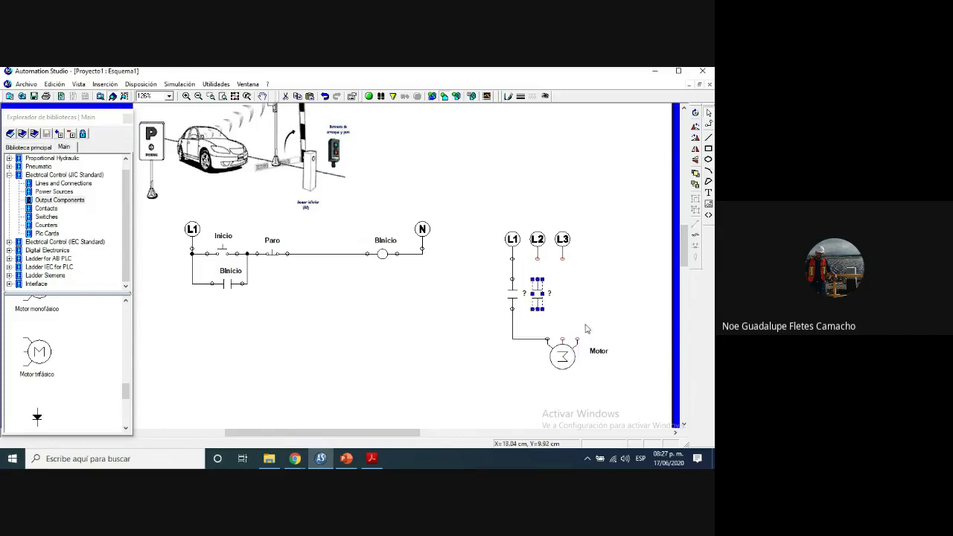
pyautogui.moveTo(603, 335); pyautogui.dragTo(596, 307)
# Paste three more vertical normally open contacts in the same row, to the right of the contact under L3
pyautogui.click(605, 292)
pyautogui.hotkey('ctrl', 'v')
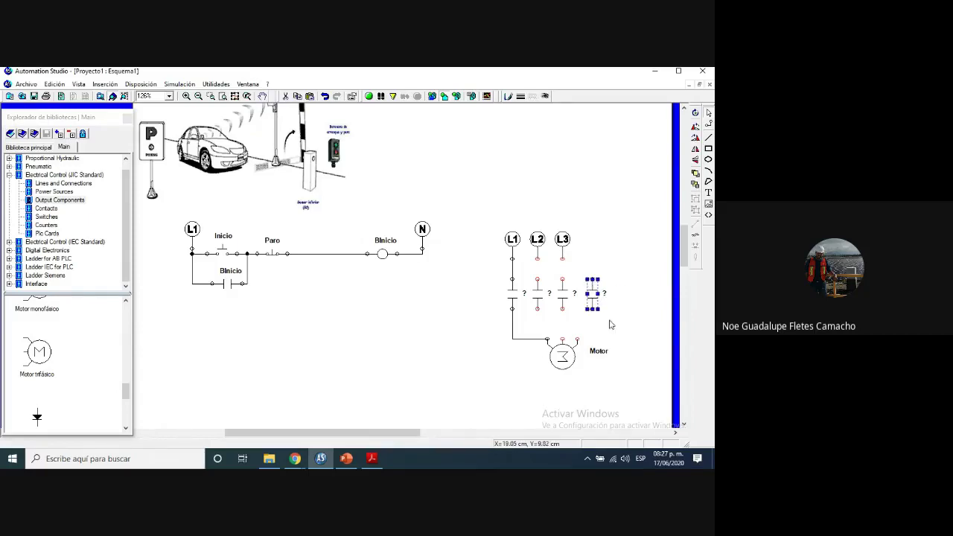
pyautogui.hotkey('ctrl', 'v')
pyautogui.moveTo(632, 333); pyautogui.dragTo(622, 287)
pyautogui.hotkey('ctrl', 'v')
pyautogui.moveTo(645, 337); pyautogui.dragTo(651, 302)
# Wire L2 and L3 through their contacts to the motor's second and third terminals
pyautogui.moveTo(535, 256); pyautogui.dragTo(538, 278)
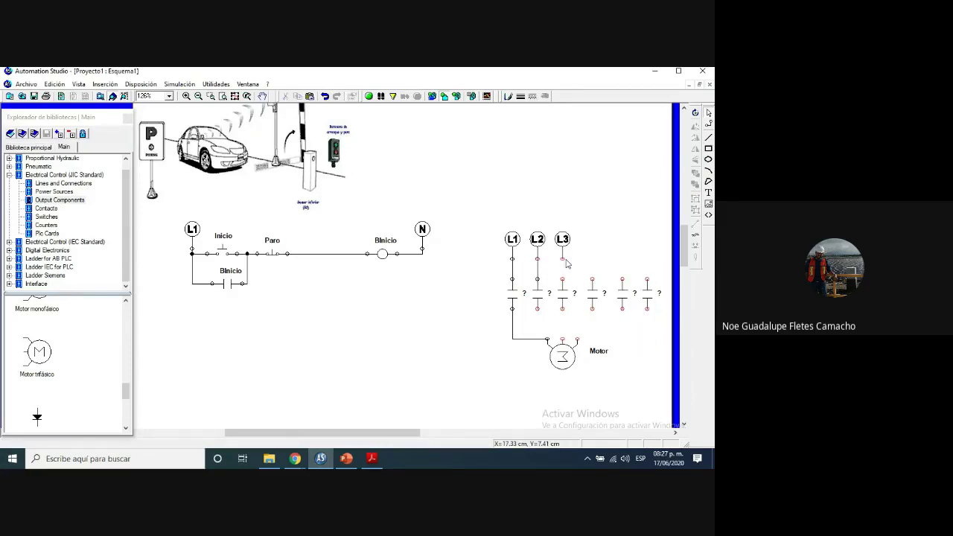
pyautogui.moveTo(562, 259); pyautogui.dragTo(562, 280)
pyautogui.moveTo(537, 308); pyautogui.dragTo(560, 332)
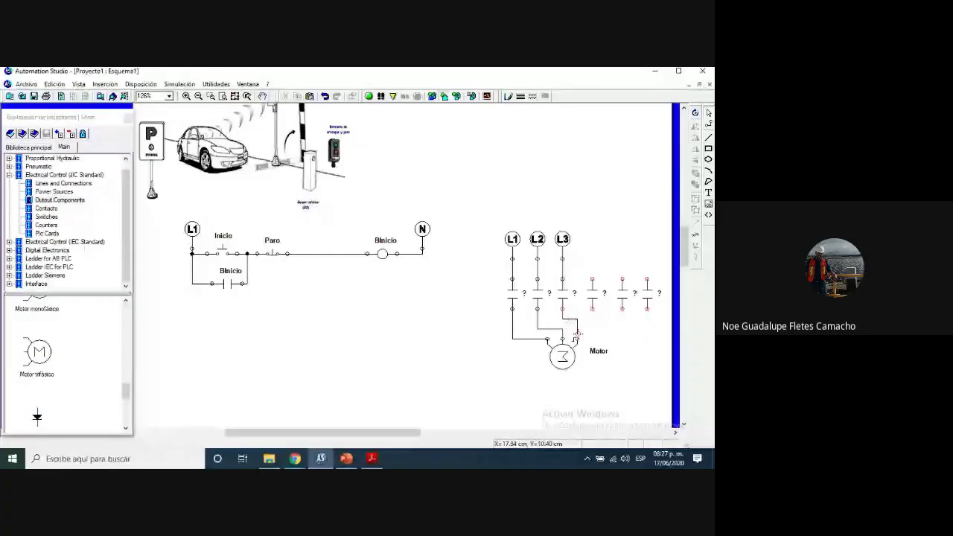
pyautogui.moveTo(577, 334)
pyautogui.mouseDown()
pyautogui.moveTo(588, 328)
pyautogui.moveTo(578, 339)
pyautogui.mouseUp()
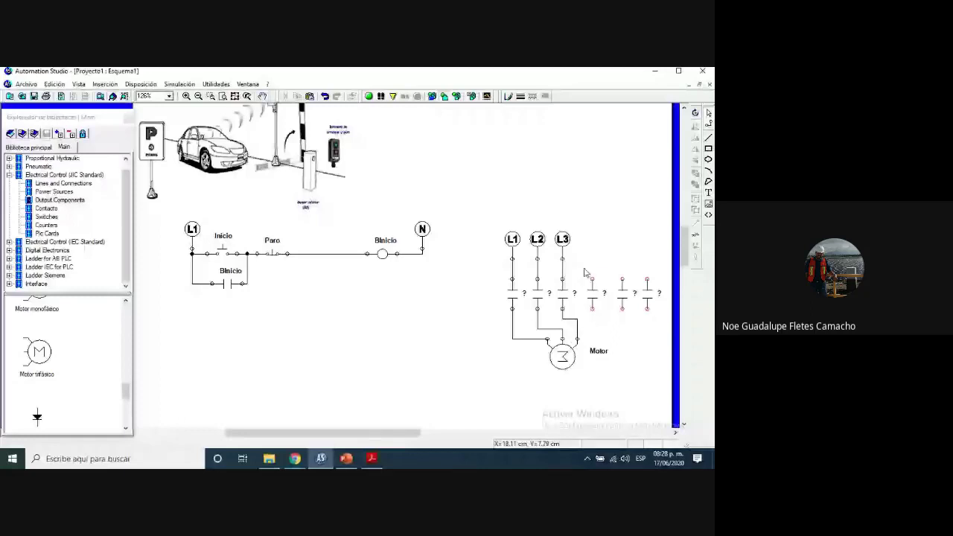
# Raise the three sources and wire the upper terminals of the three extra contacts to the L1, L3 and L2 lines respectively
pyautogui.moveTo(592, 277); pyautogui.dragTo(513, 221)
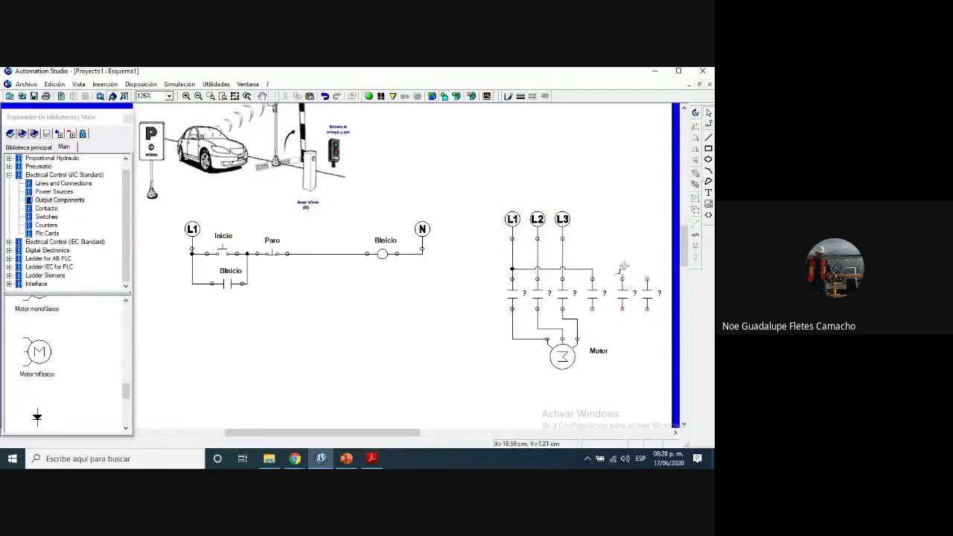
pyautogui.moveTo(623, 277)
pyautogui.mouseDown()
pyautogui.moveTo(552, 249)
pyautogui.moveTo(539, 255)
pyautogui.moveTo(564, 249)
pyautogui.mouseUp()
pyautogui.moveTo(647, 280)
pyautogui.mouseDown()
pyautogui.moveTo(613, 257)
pyautogui.moveTo(537, 258)
pyautogui.mouseUp()
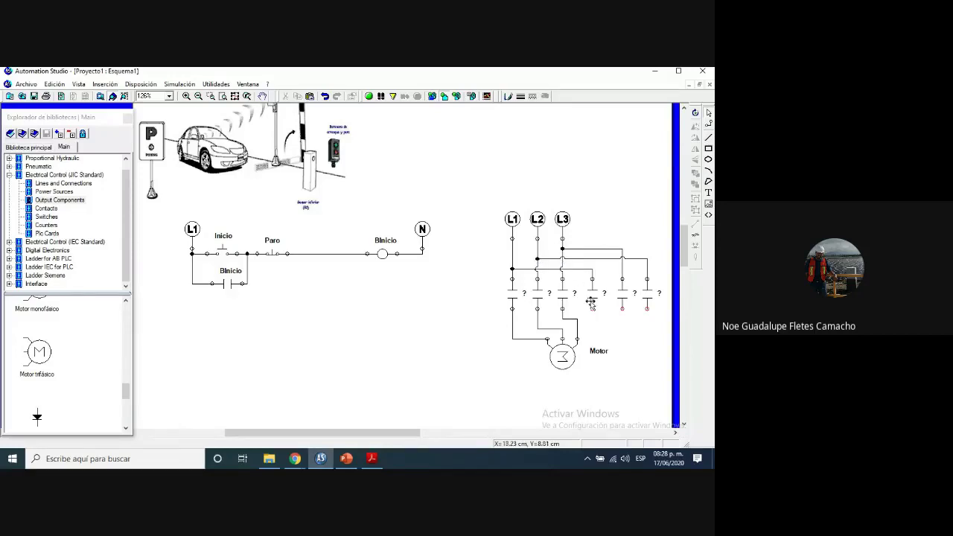
# Wire the lower terminals of the three extra contacts to the motor's first, second and third terminal lines respectively
pyautogui.moveTo(589, 307)
pyautogui.mouseDown()
pyautogui.moveTo(592, 322)
pyautogui.moveTo(512, 314)
pyautogui.mouseUp()
pyautogui.moveTo(622, 308); pyautogui.dragTo(538, 324)
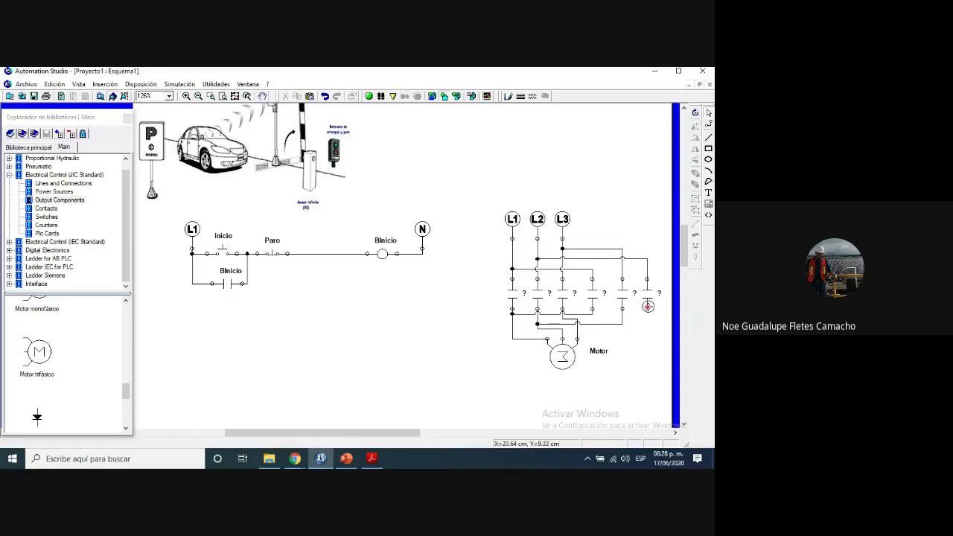
pyautogui.moveTo(647, 308); pyautogui.dragTo(578, 330)
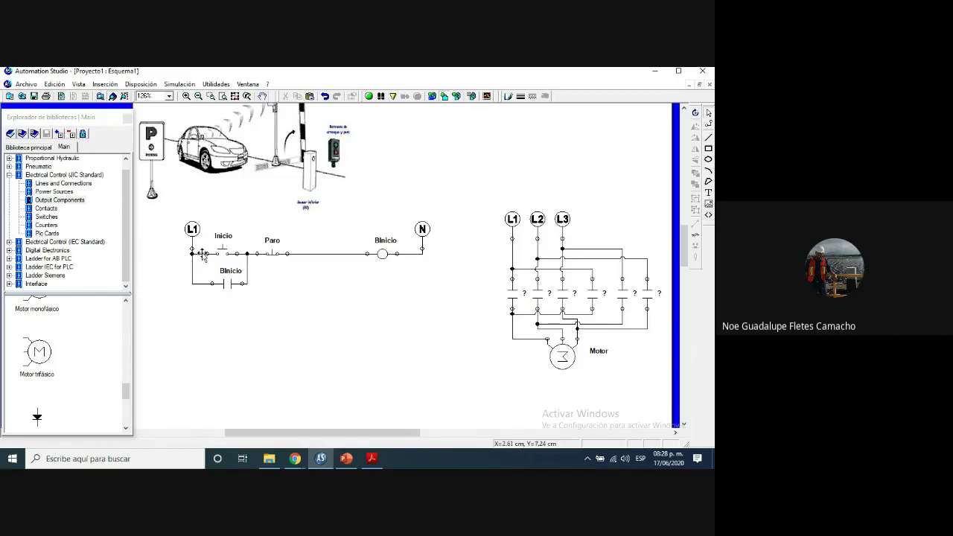
# Place a normally open contact below the holding contact, link it to BInicio and wire its input to the L1 rail
pyautogui.moveTo(56, 316); pyautogui.dragTo(55, 277)
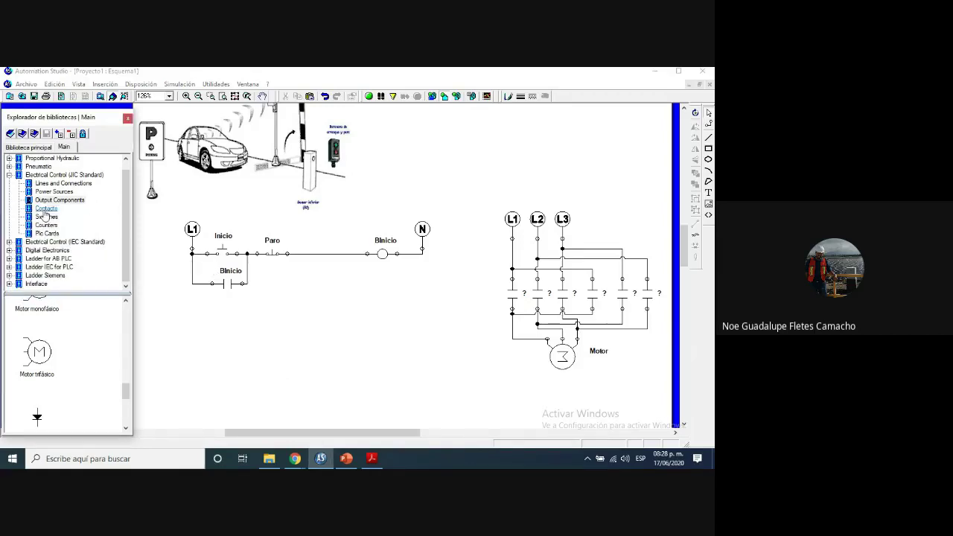
pyautogui.click(54, 276)
pyautogui.scroll(5, 49, 313)
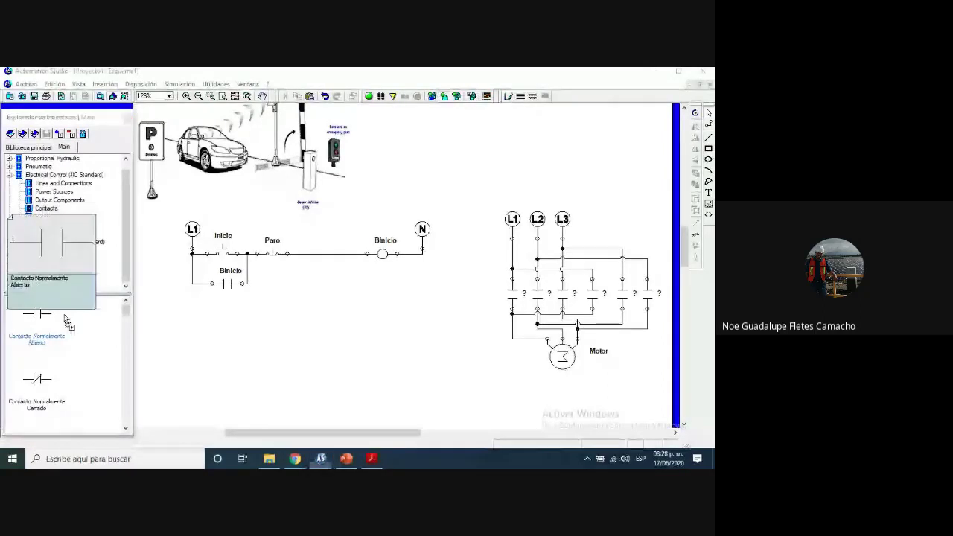
pyautogui.moveTo(56, 317); pyautogui.dragTo(215, 335)
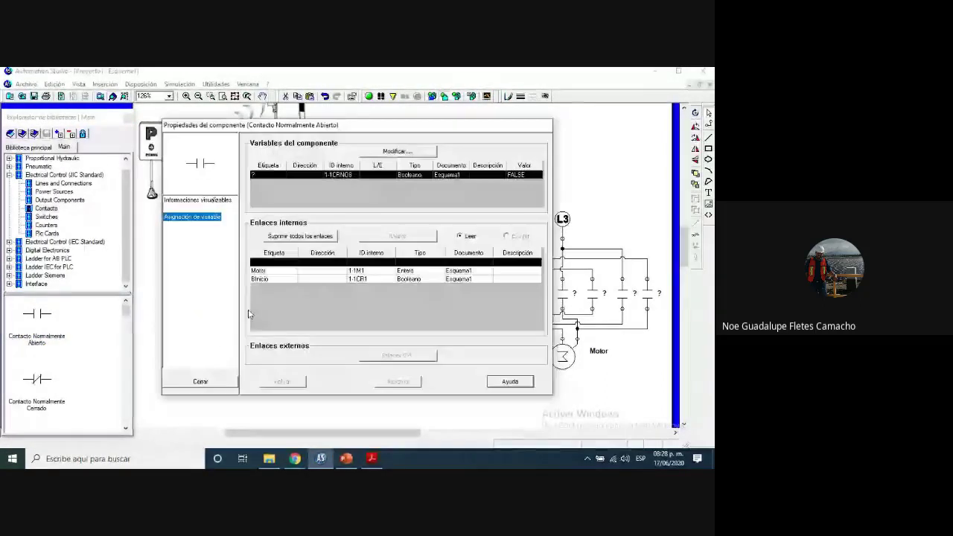
pyautogui.click(290, 278)
pyautogui.click(268, 382)
pyautogui.moveTo(201, 318)
pyautogui.mouseDown()
pyautogui.moveTo(186, 308)
pyautogui.moveTo(191, 284)
pyautogui.mouseUp()
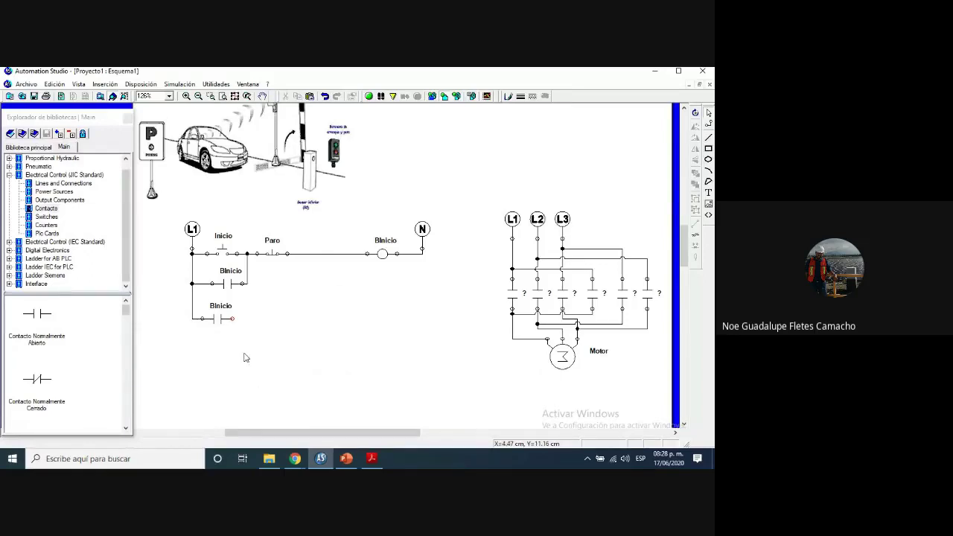
# Move the parking barrier picture to the right, clear of the L1 side of the control circuit
pyautogui.scroll(3, 323, 335)
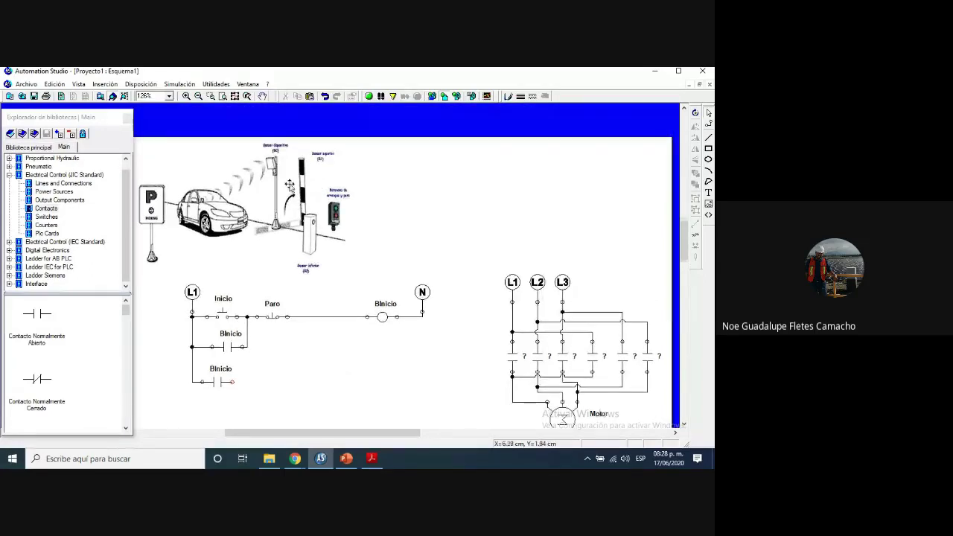
pyautogui.click(273, 169)
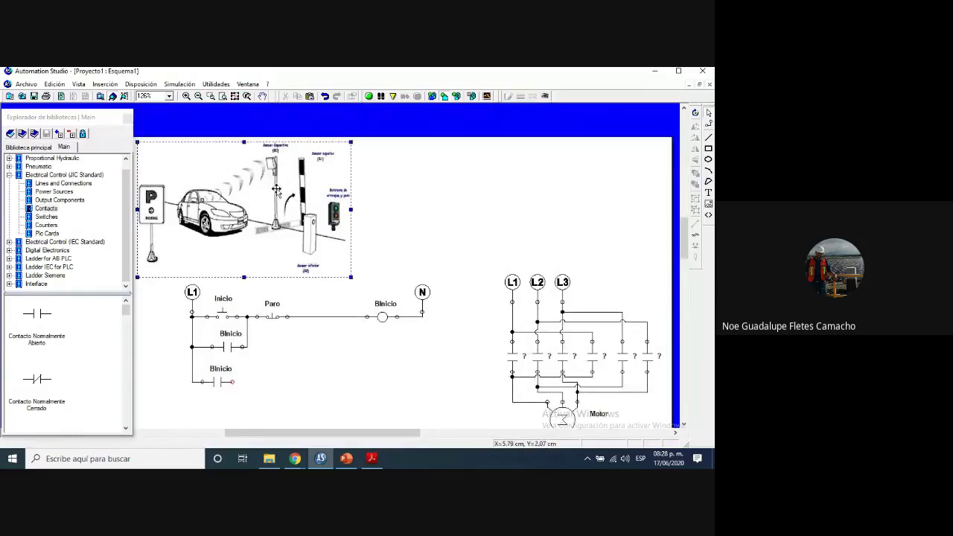
pyautogui.moveTo(351, 275); pyautogui.dragTo(461, 270)
pyautogui.click(501, 234)
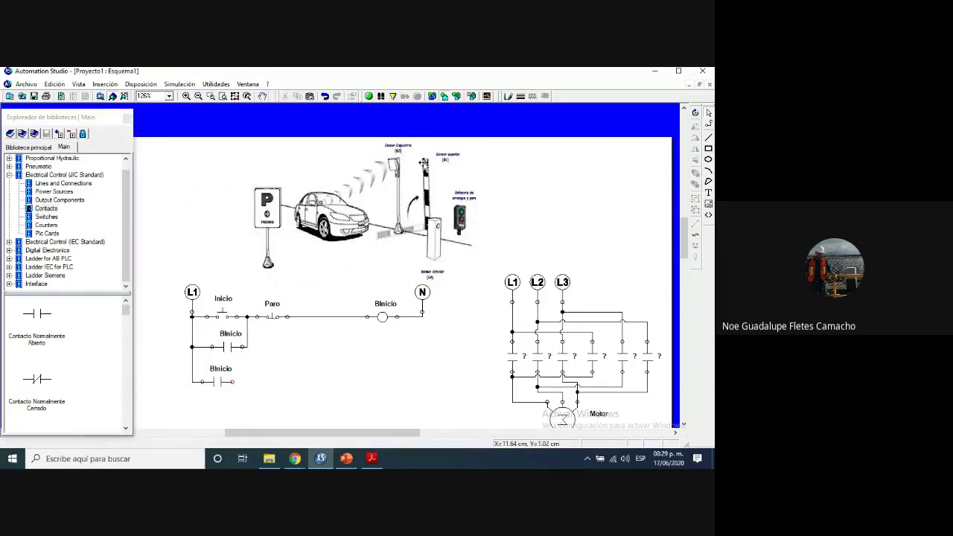
# Place a normally open switch labelled SC after the lower BInicio contact and connect the two
pyautogui.scroll(-1, 318, 204)
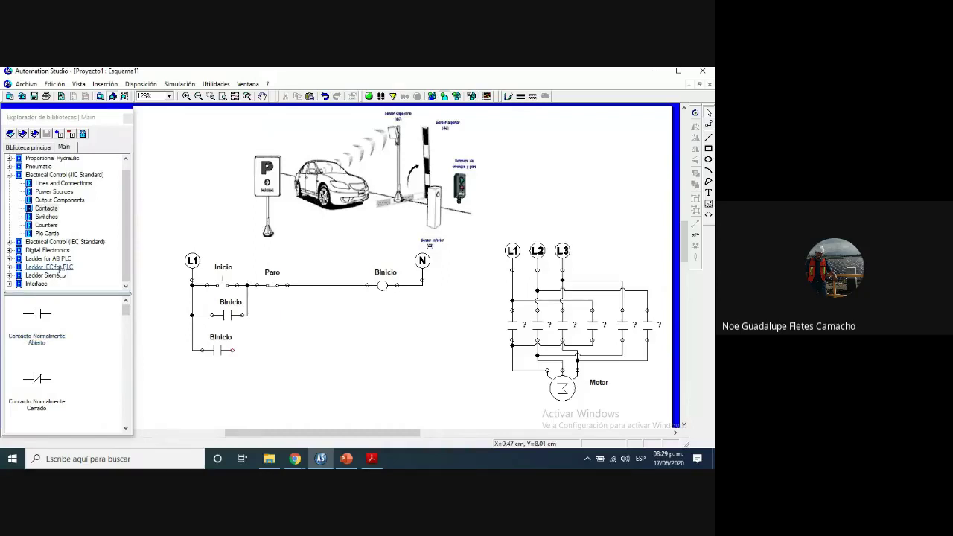
pyautogui.click(53, 219)
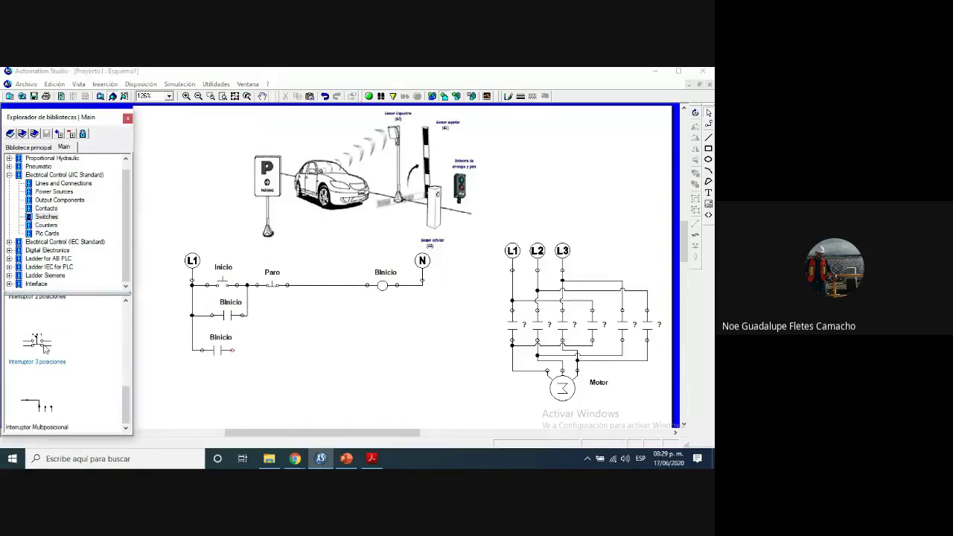
pyautogui.scroll(-2, 33, 341)
pyautogui.moveTo(32, 341); pyautogui.dragTo(273, 362)
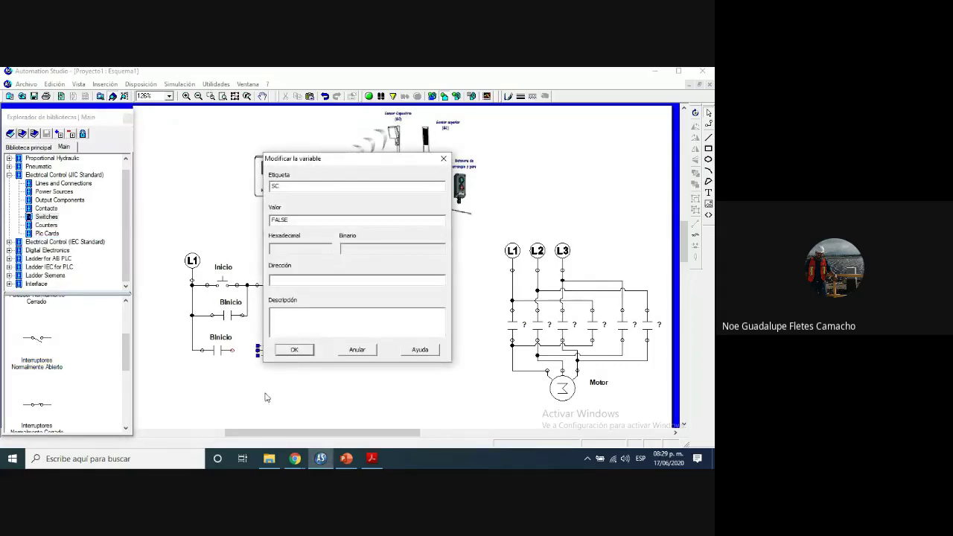
pyautogui.click(296, 351)
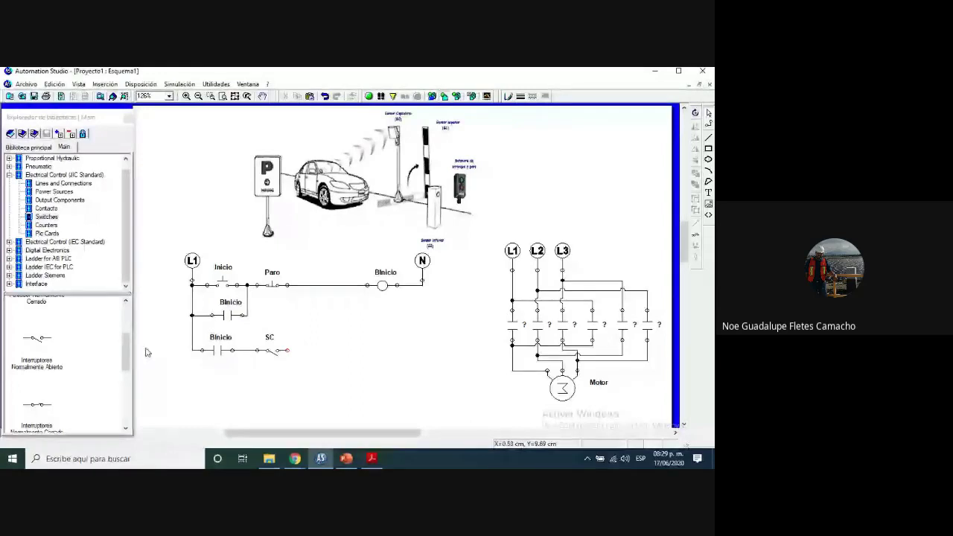
# Place a relay coil labelled BSubir on the SC rung and wire it between the SC switch and the N rail
pyautogui.click(59, 199)
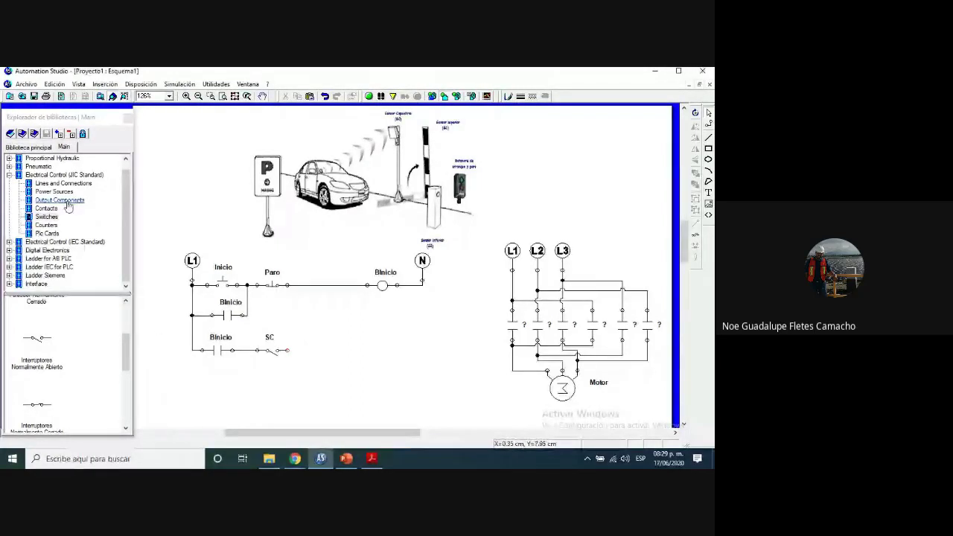
pyautogui.moveTo(42, 390); pyautogui.dragTo(391, 366)
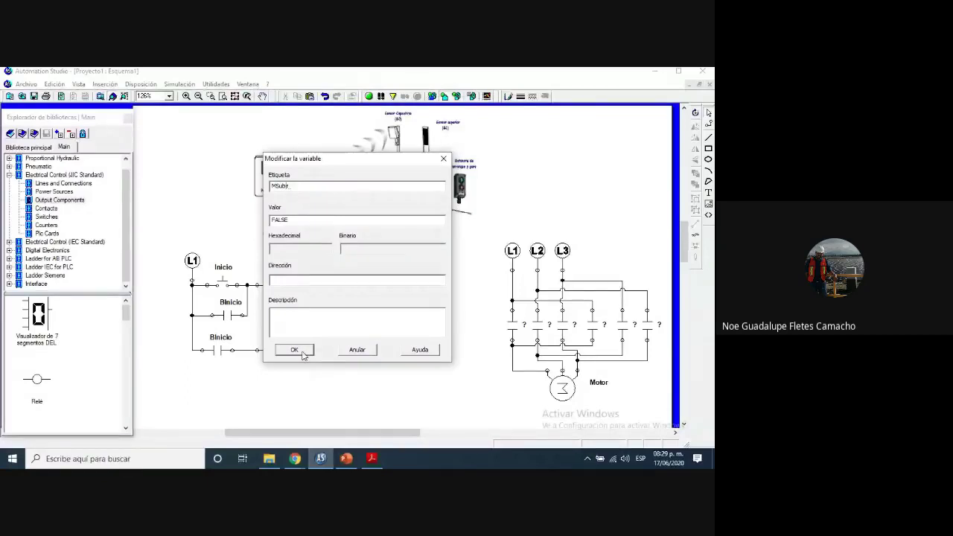
pyautogui.press('Home')
pyautogui.press('Delete')
pyautogui.write('B')
pyautogui.click(293, 354)
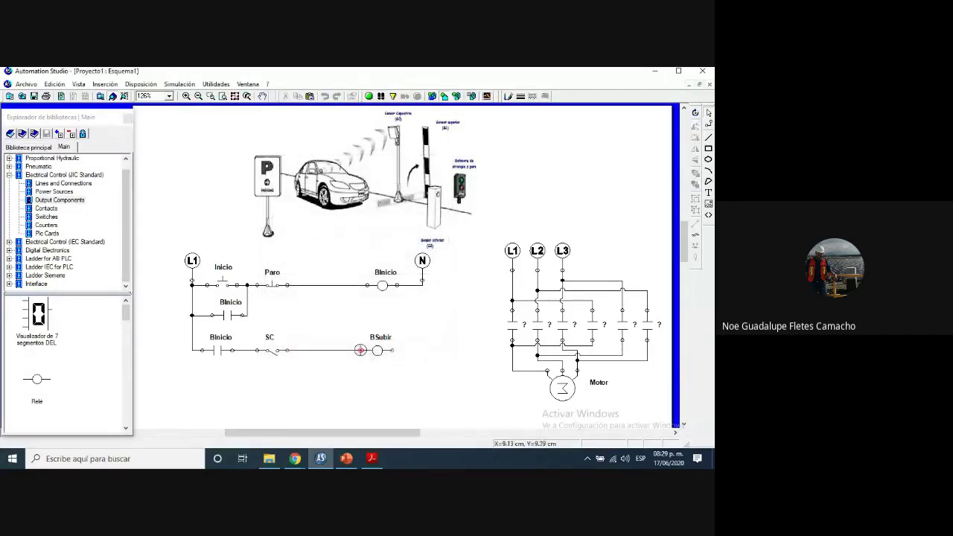
pyautogui.moveTo(394, 350); pyautogui.dragTo(421, 290)
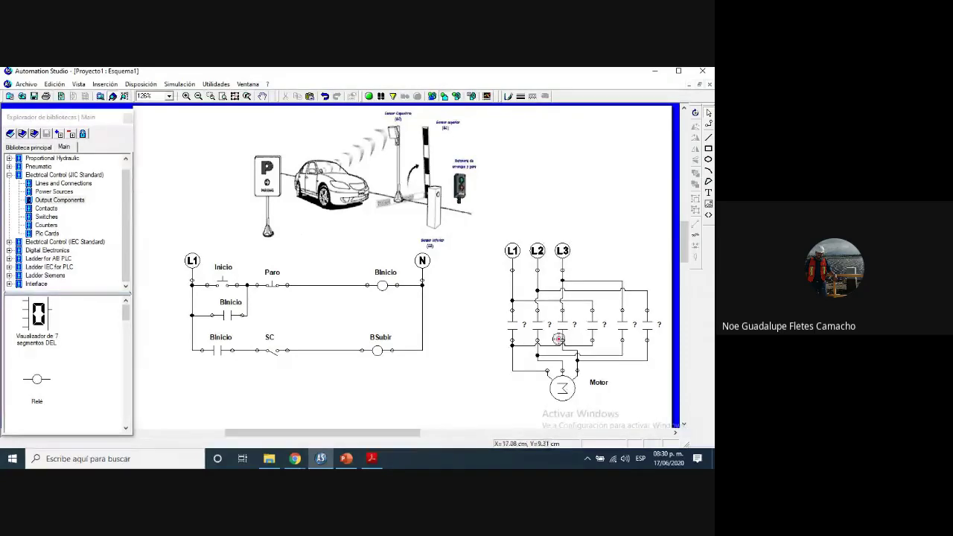
# Link the three motor contacts directly under L1, L2 and L3 to the BSubir relay
pyautogui.doubleClick(512, 325)
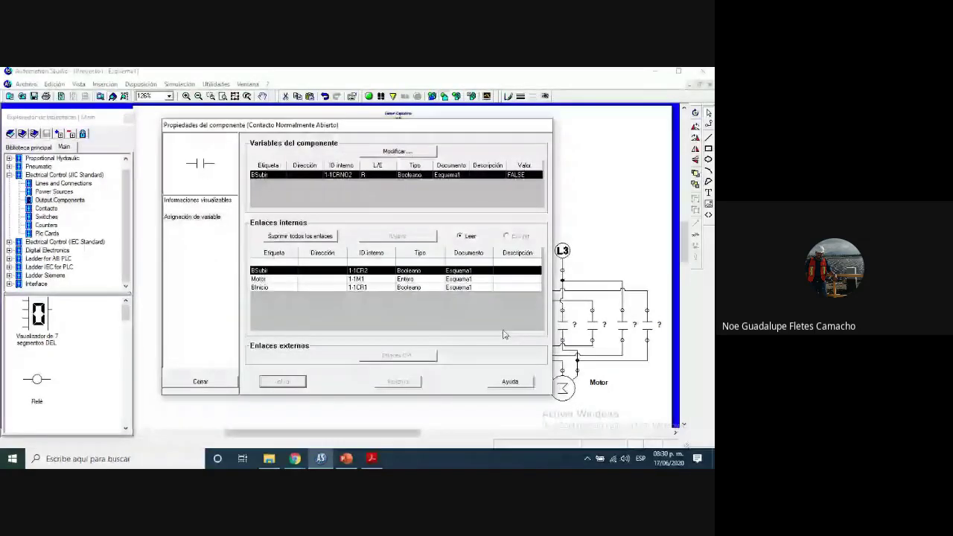
pyautogui.press('Escape')
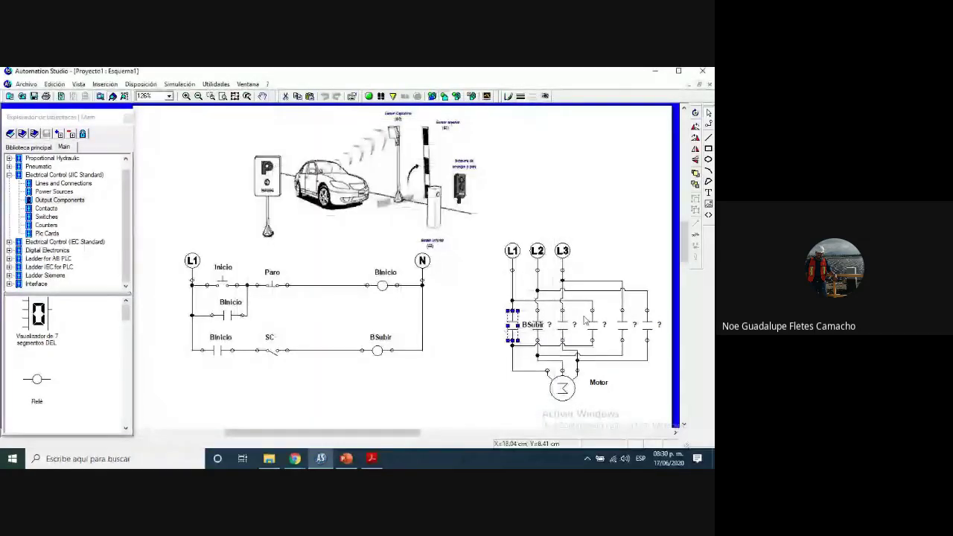
pyautogui.doubleClick(586, 320)
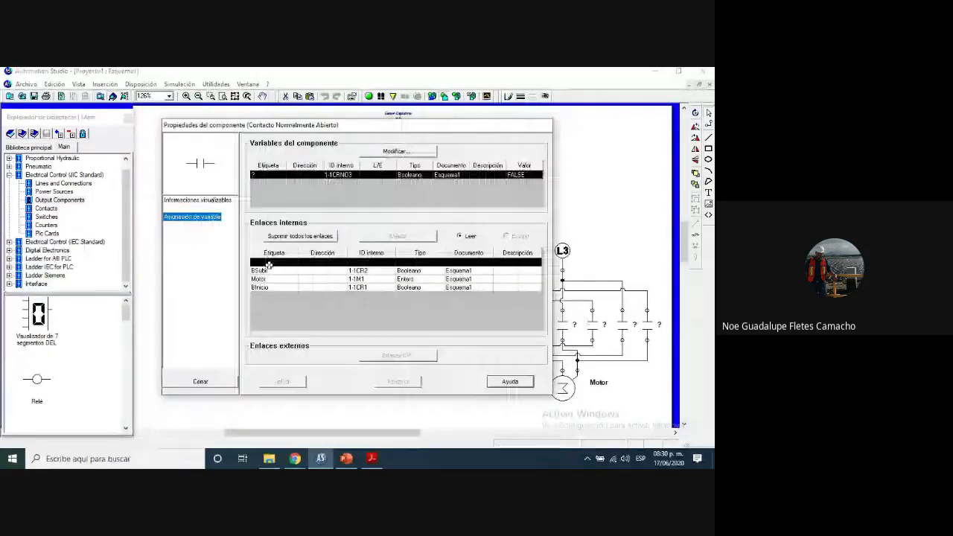
pyautogui.click(265, 270)
pyautogui.press('Escape')
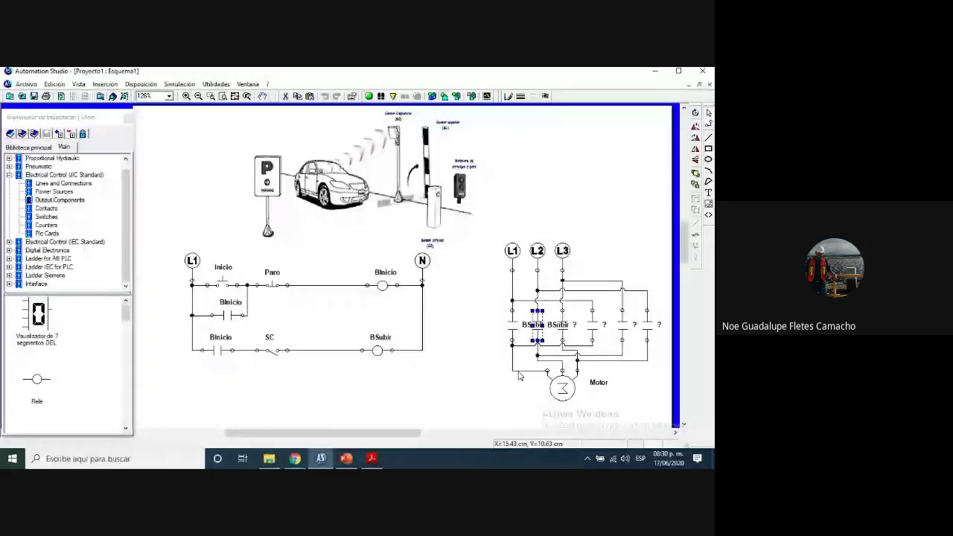
pyautogui.click(519, 376)
pyautogui.doubleClick(566, 332)
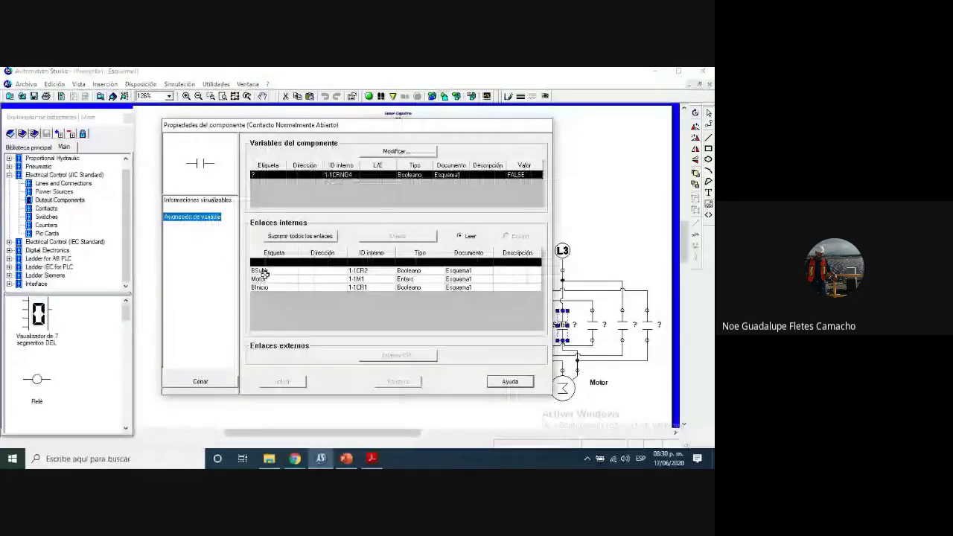
pyautogui.click(264, 272)
pyautogui.press('Escape')
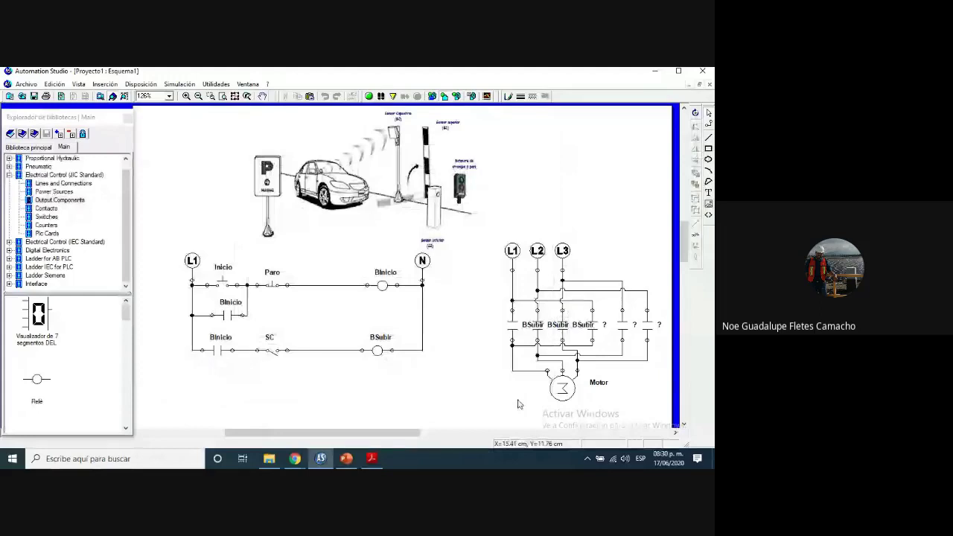
# Run the simulation and test the circuit by opening SC, activating Inicio and closing SC again
pyautogui.press('F9')
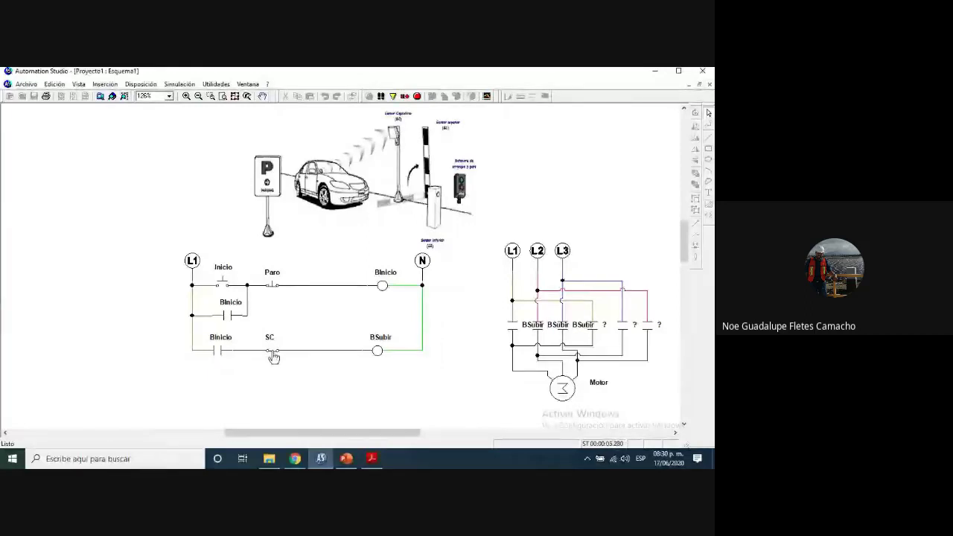
pyautogui.click(274, 357)
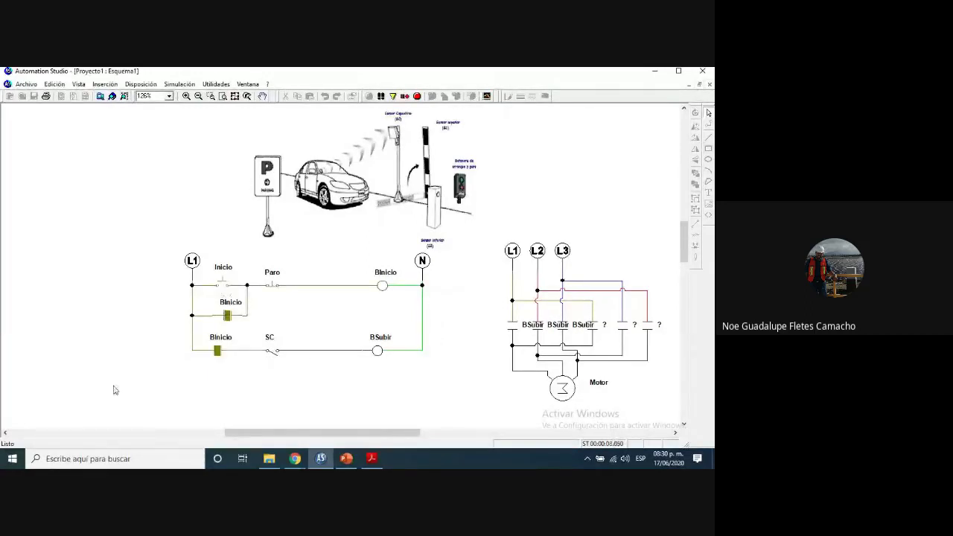
pyautogui.click(274, 356)
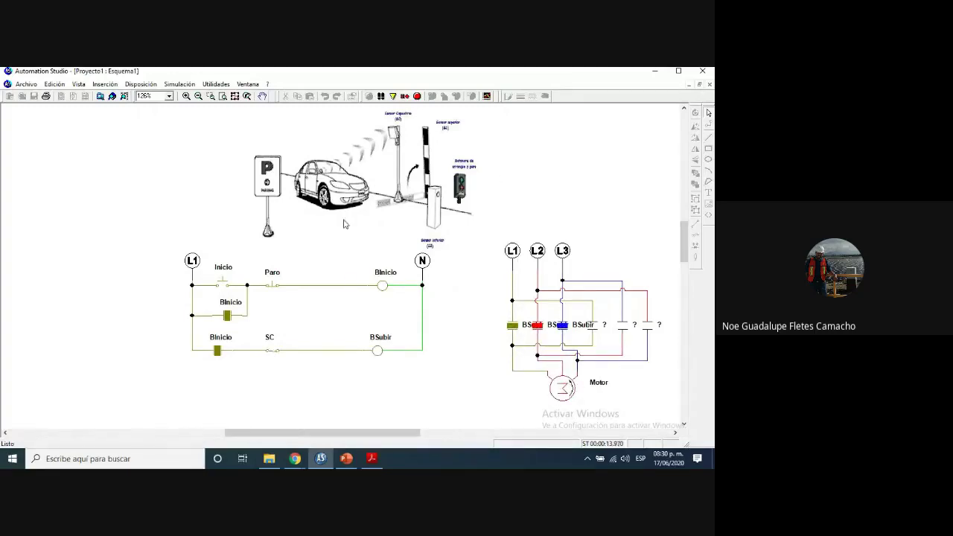
# Stop the simulation and place a normally open switch labelled SSuperior below the SC rung, wired to the L1 rail
pyautogui.press('Escape')
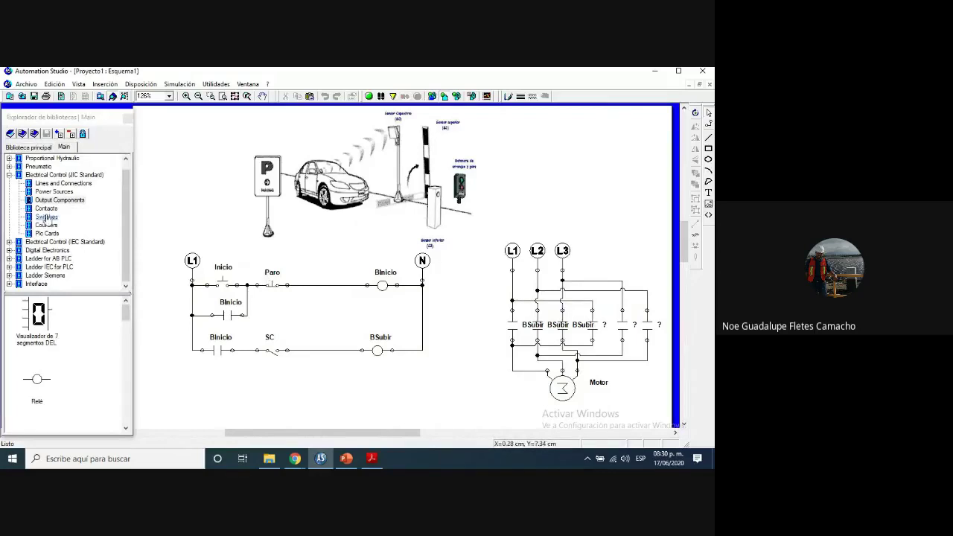
pyautogui.click(36, 380)
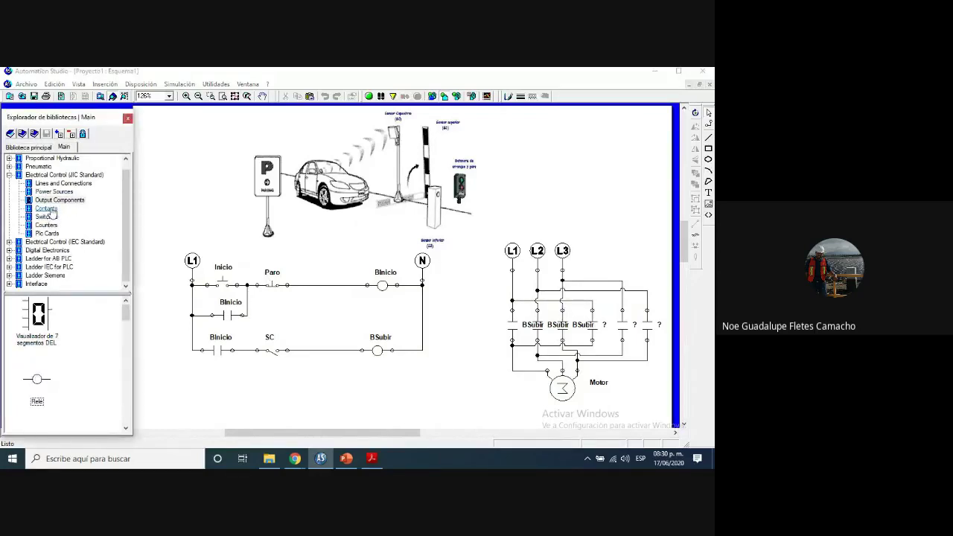
pyautogui.click(49, 211)
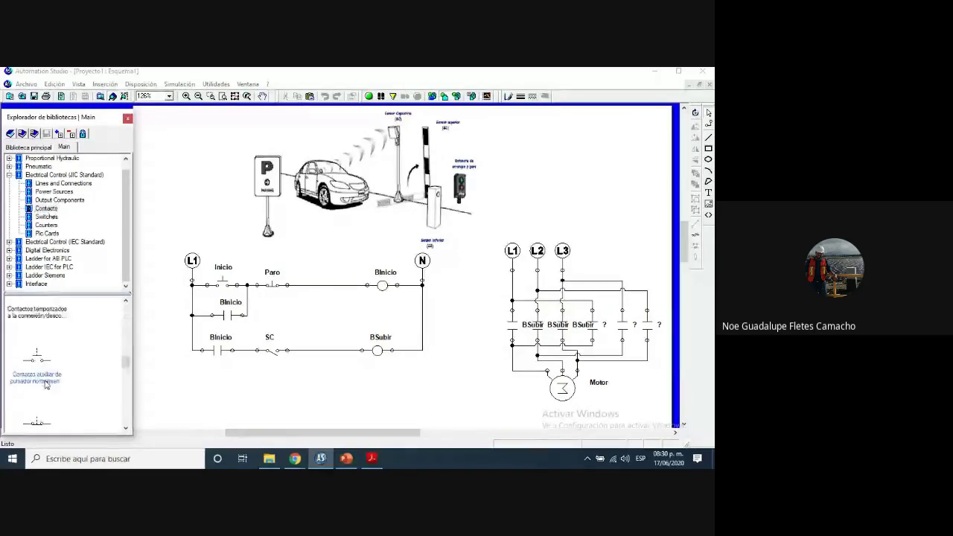
pyautogui.scroll(5, 44, 380)
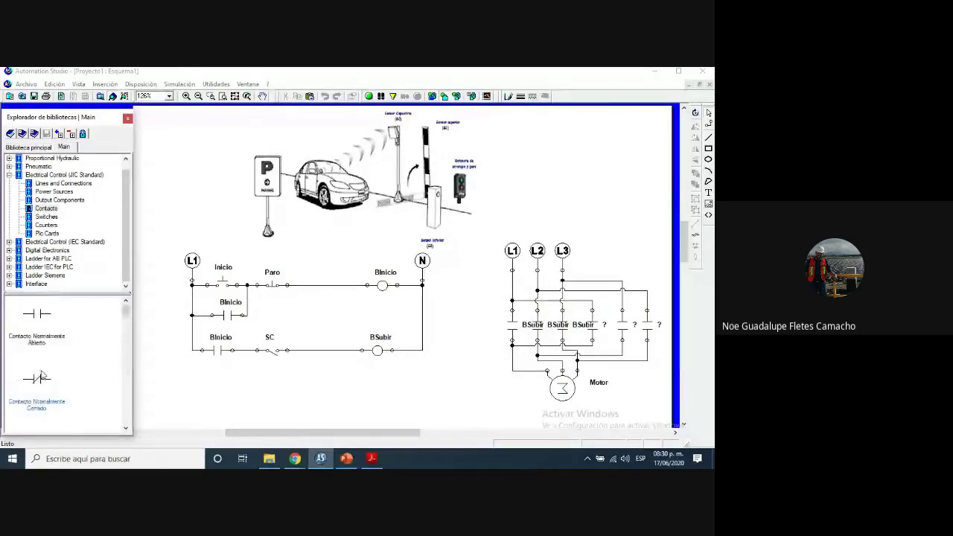
pyautogui.click(47, 217)
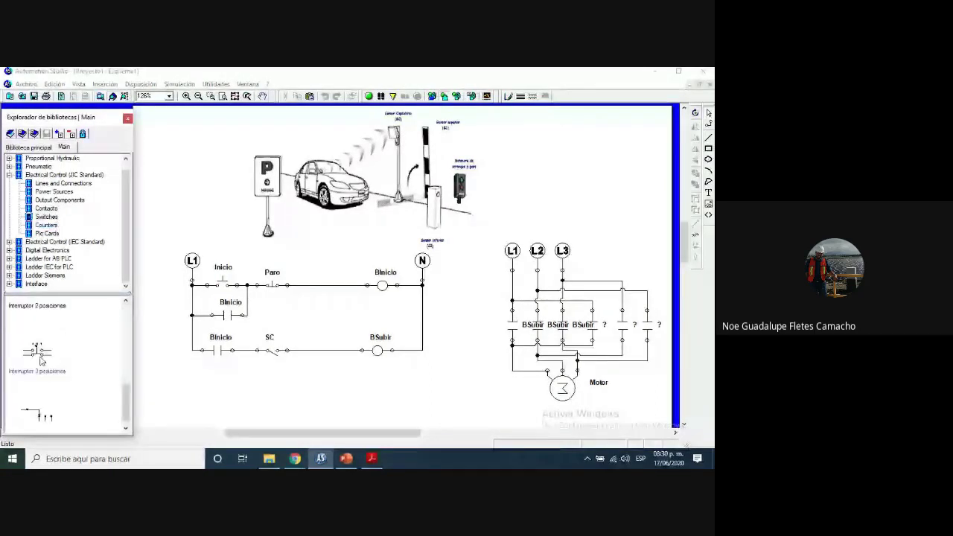
pyautogui.moveTo(41, 361); pyautogui.dragTo(247, 402)
pyautogui.write('S')
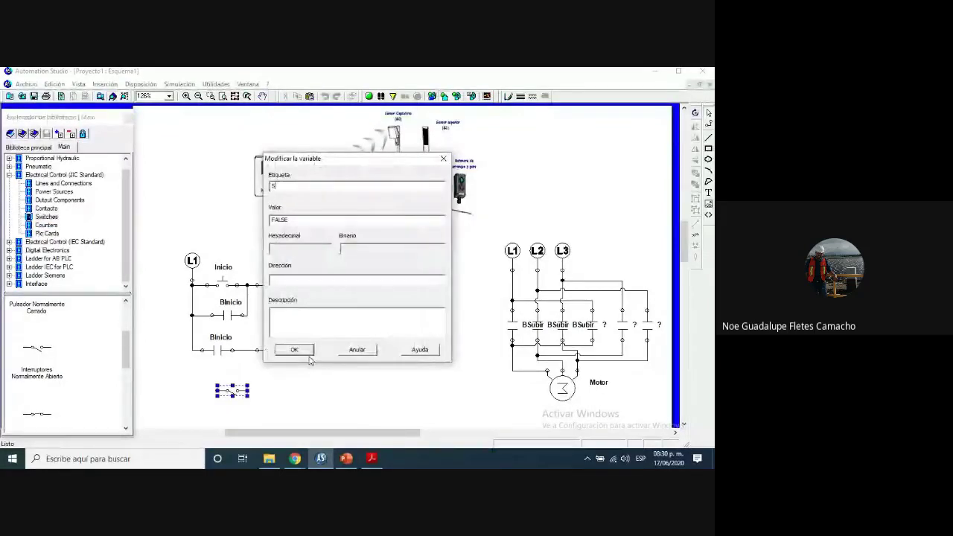
pyautogui.write('1')
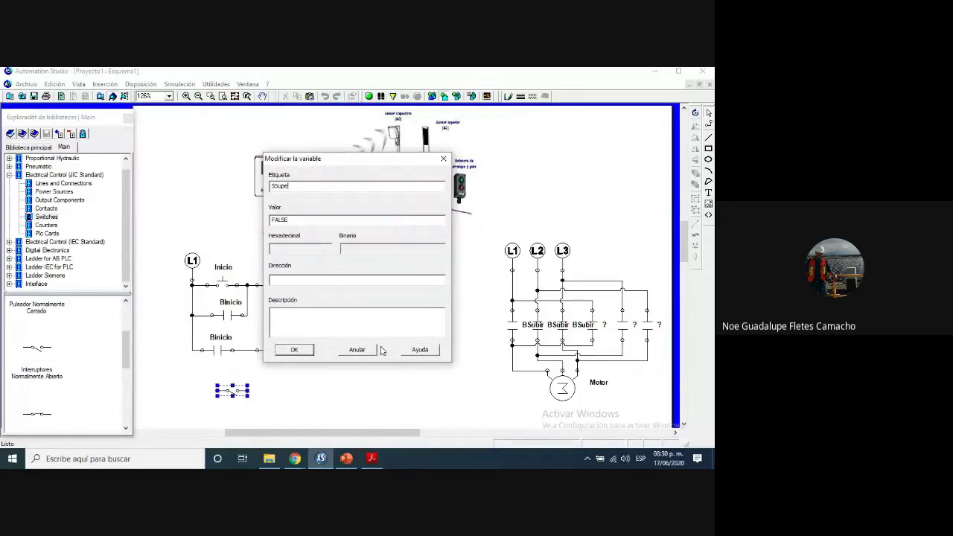
pyautogui.write('uperior')
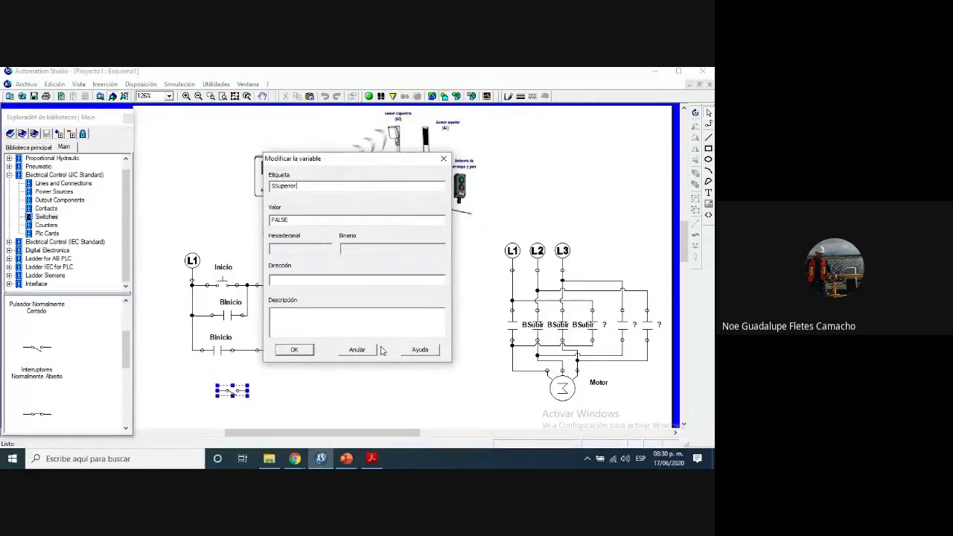
pyautogui.click(295, 349)
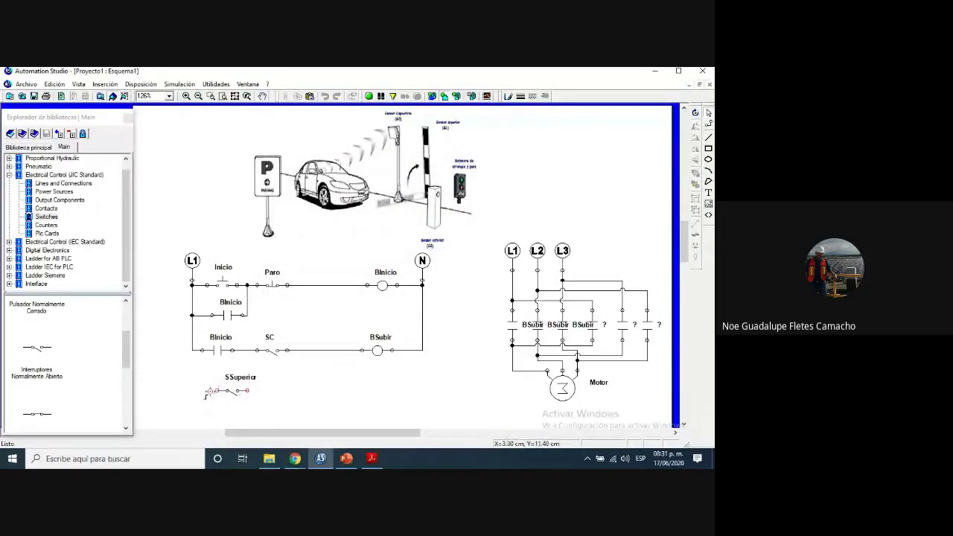
pyautogui.moveTo(208, 392); pyautogui.dragTo(192, 350)
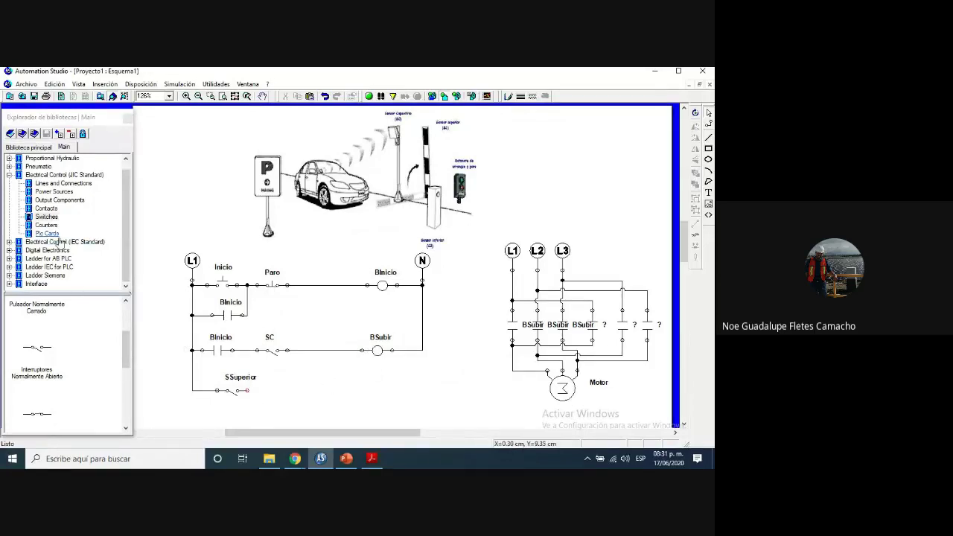
# Place a relay coil labelled BSS on the SSuperior rung and wire it between the switch and the N rail
pyautogui.click(58, 200)
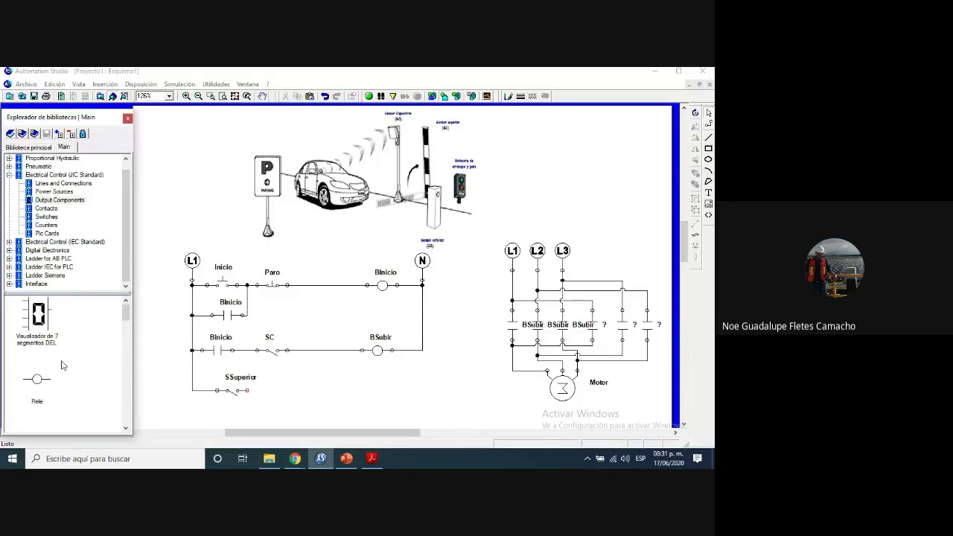
pyautogui.moveTo(37, 379); pyautogui.dragTo(372, 400)
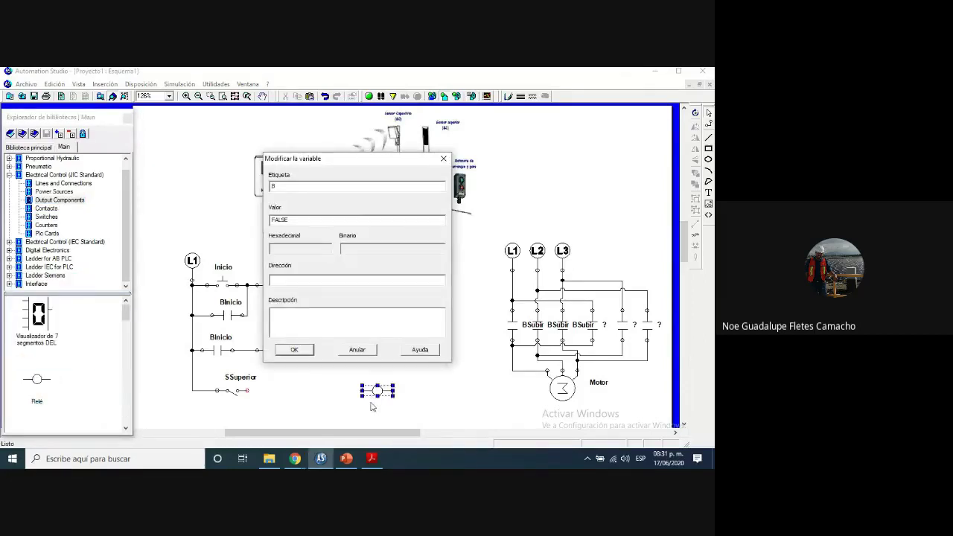
pyautogui.write('BSS')
pyautogui.click(305, 353)
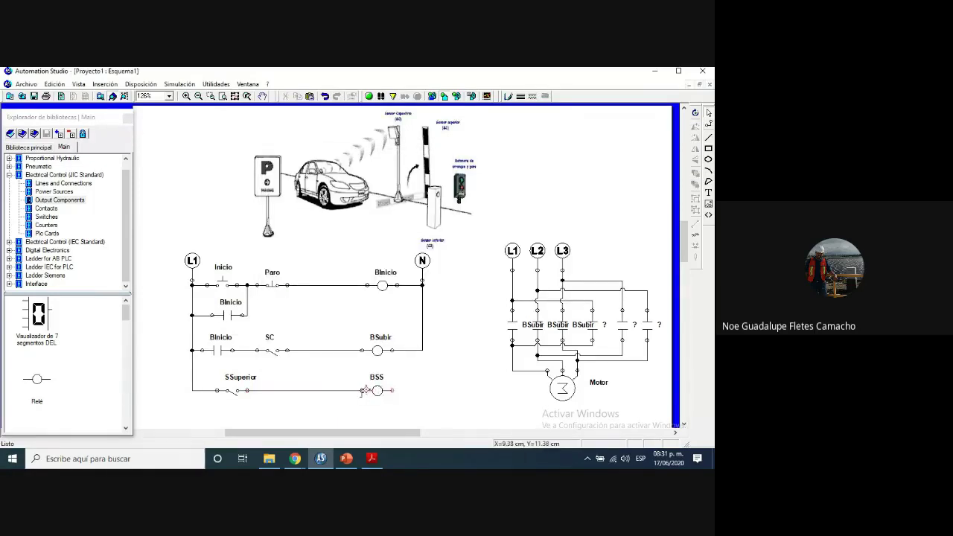
pyautogui.moveTo(392, 389); pyautogui.dragTo(421, 352)
# Replace the wire between SC and the BSubir coil with a normally closed contact linked to BSS
pyautogui.click(325, 350)
pyautogui.press('Delete')
pyautogui.click(46, 209)
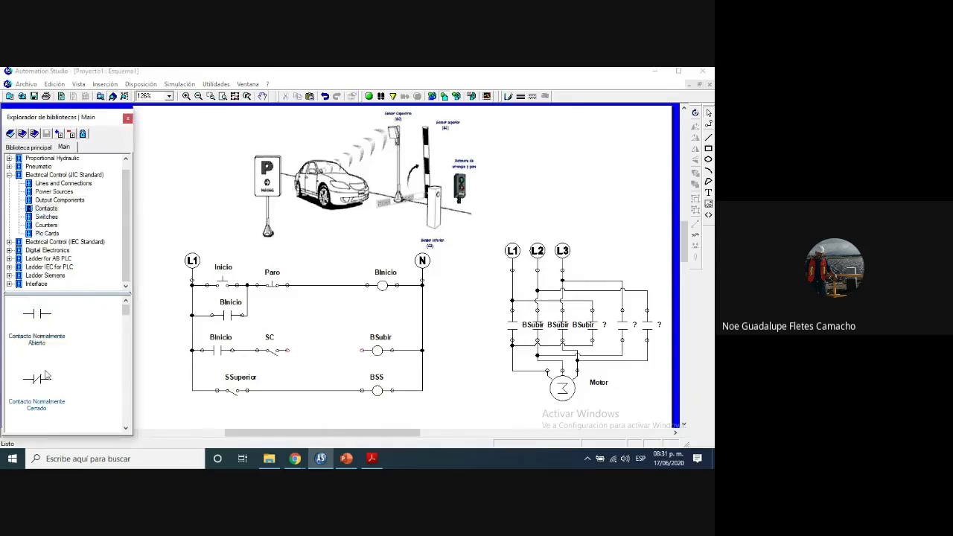
pyautogui.moveTo(41, 379); pyautogui.dragTo(336, 363)
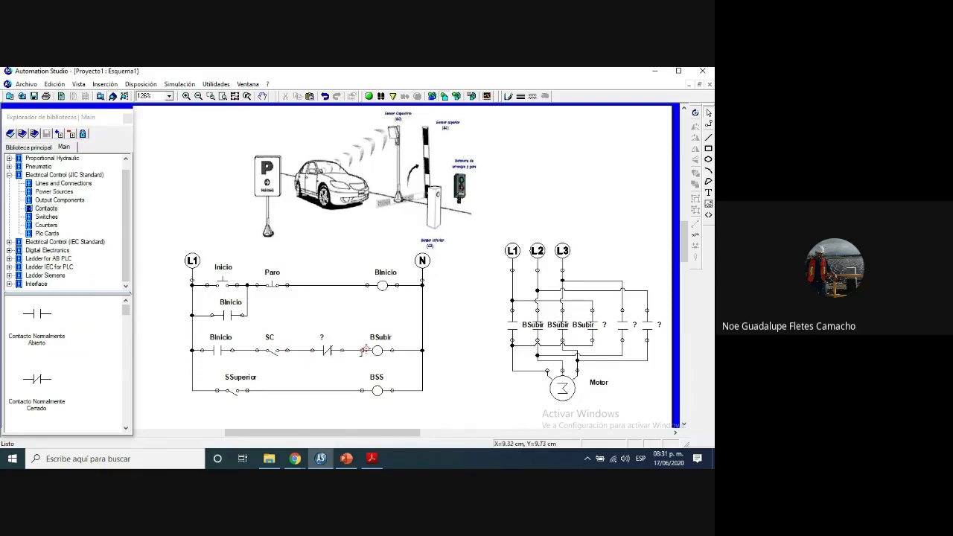
pyautogui.doubleClick(324, 353)
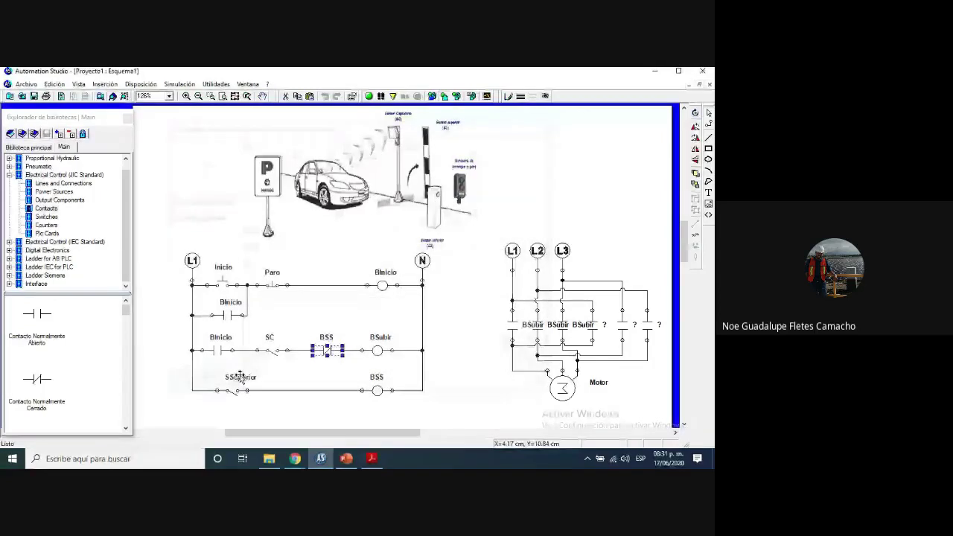
# Simulate the circuit by activating Inicio, closing SC and closing SSuperior, and stop the simulation
pyautogui.click(369, 96)
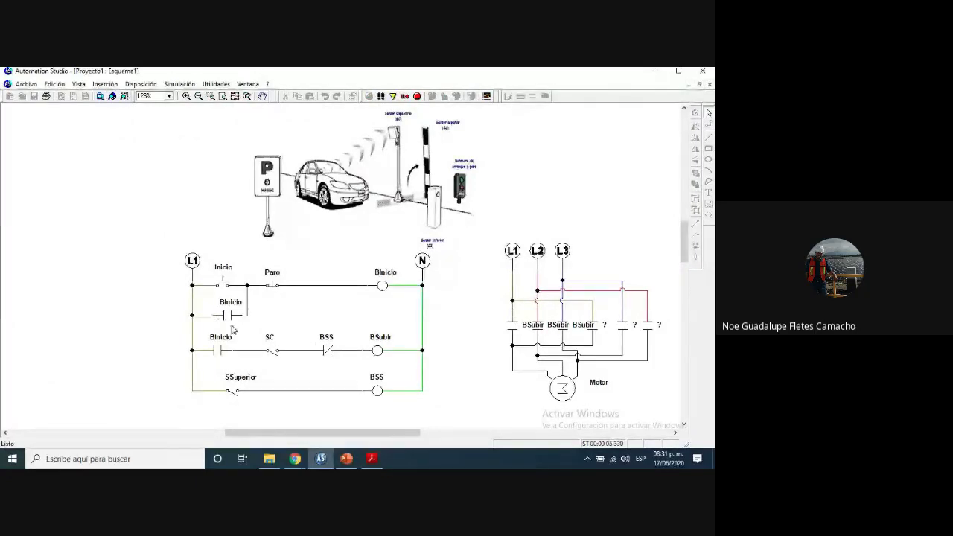
pyautogui.click(222, 283)
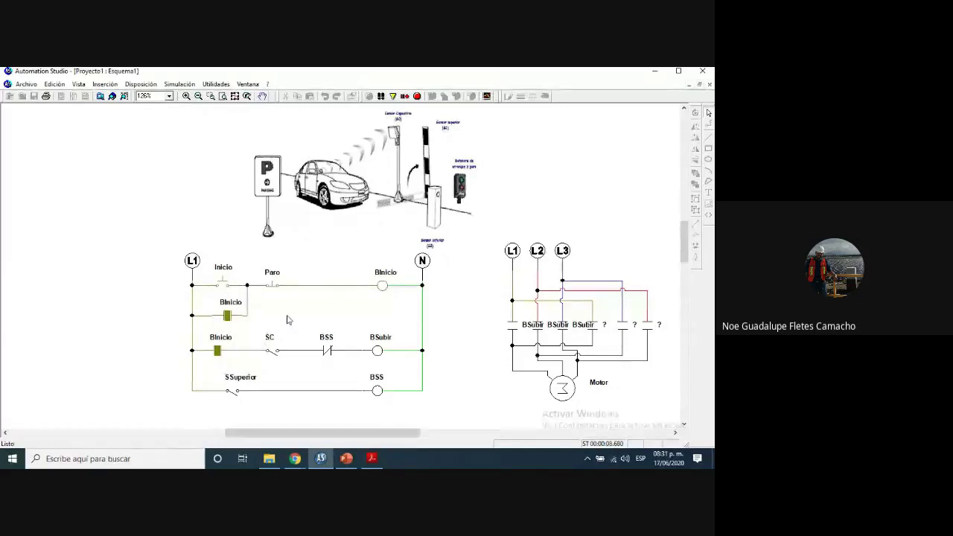
pyautogui.click(271, 352)
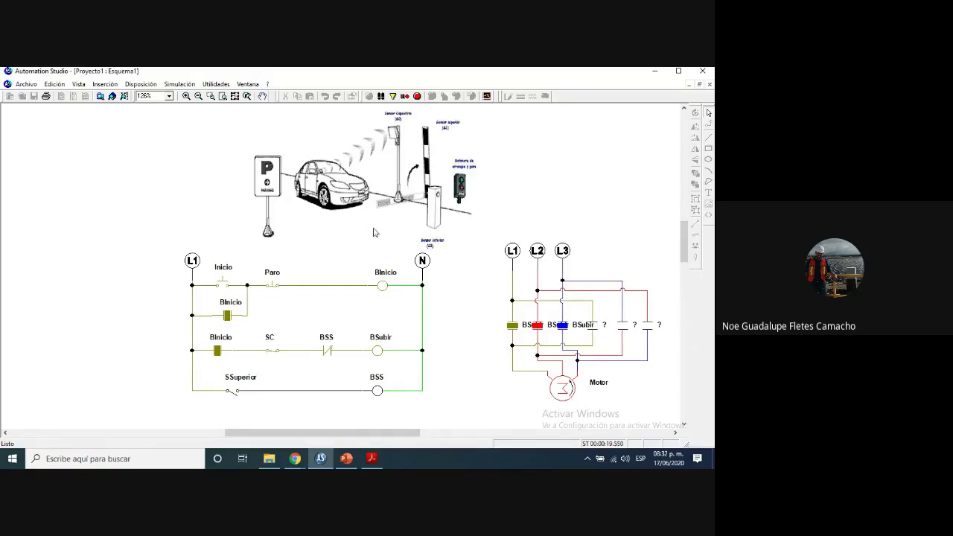
pyautogui.click(234, 397)
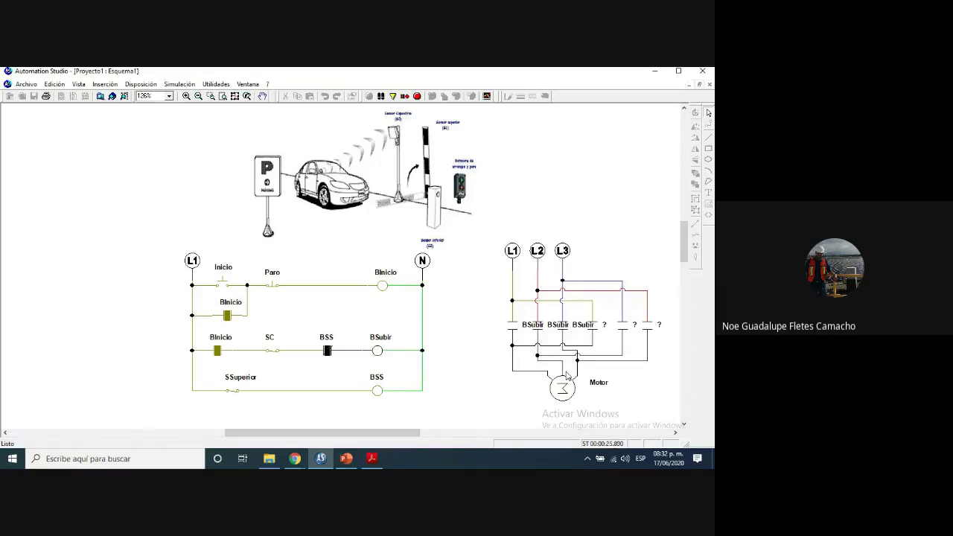
pyautogui.scroll(-1, 403, 346)
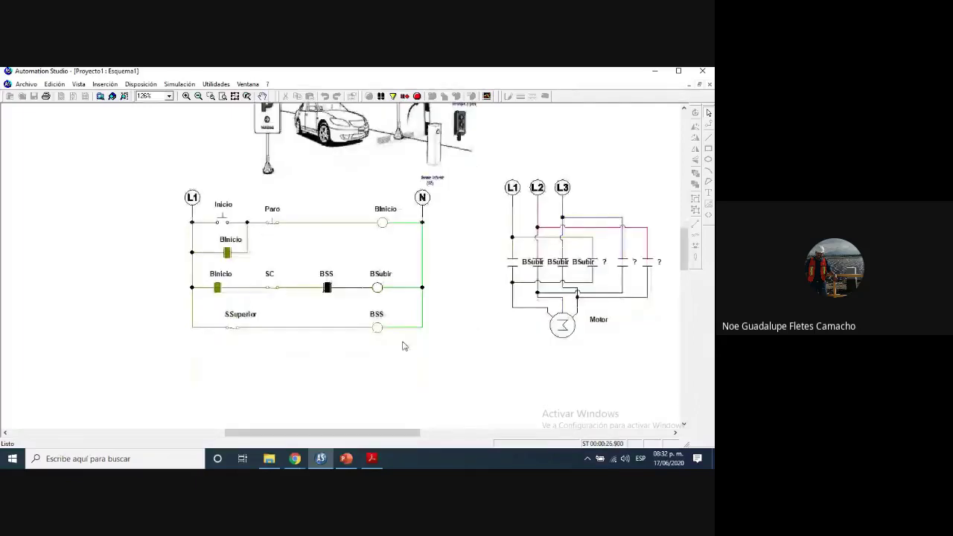
pyautogui.click(417, 96)
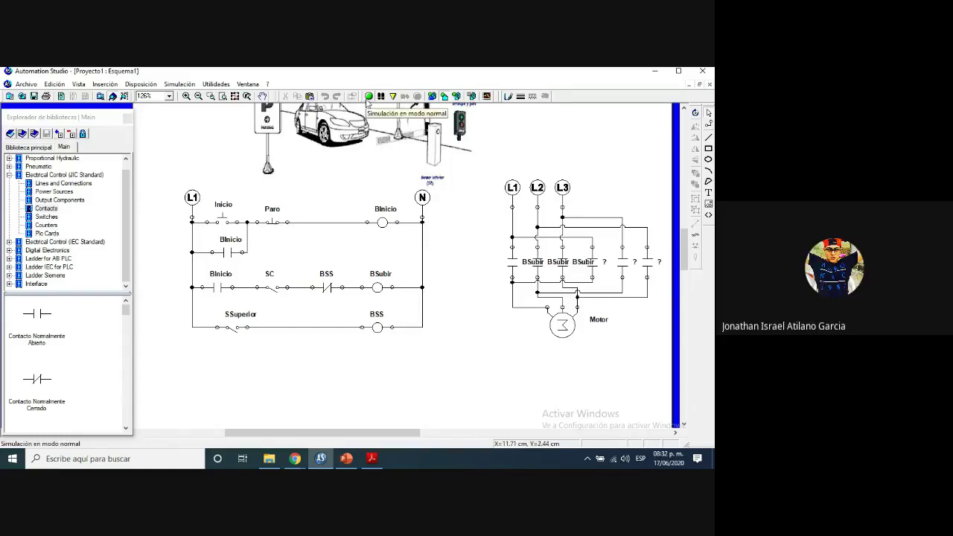
# Rerun the simulation with Inicio, SC and SSuperior activated in sequence to check the motor's response, and stop it
pyautogui.click(368, 98)
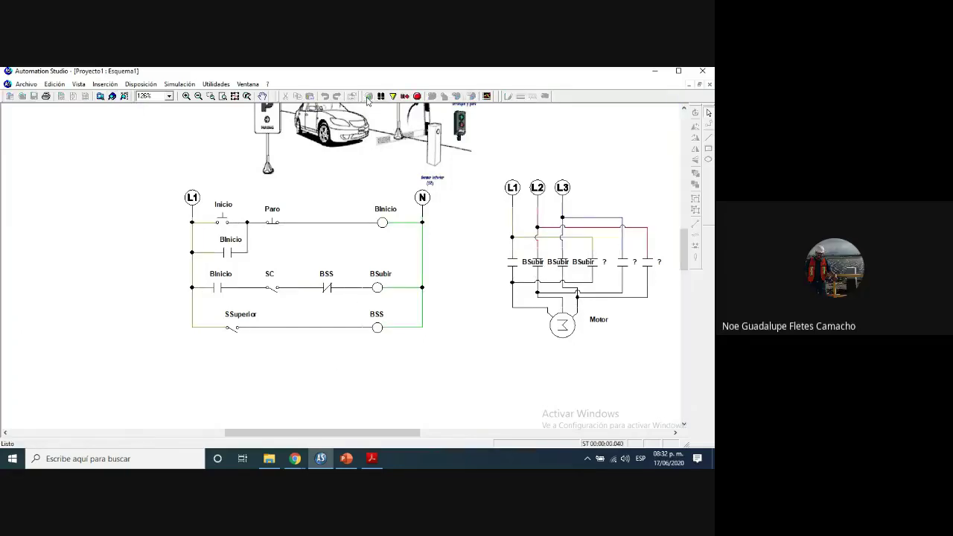
pyautogui.click(218, 222)
pyautogui.click(272, 291)
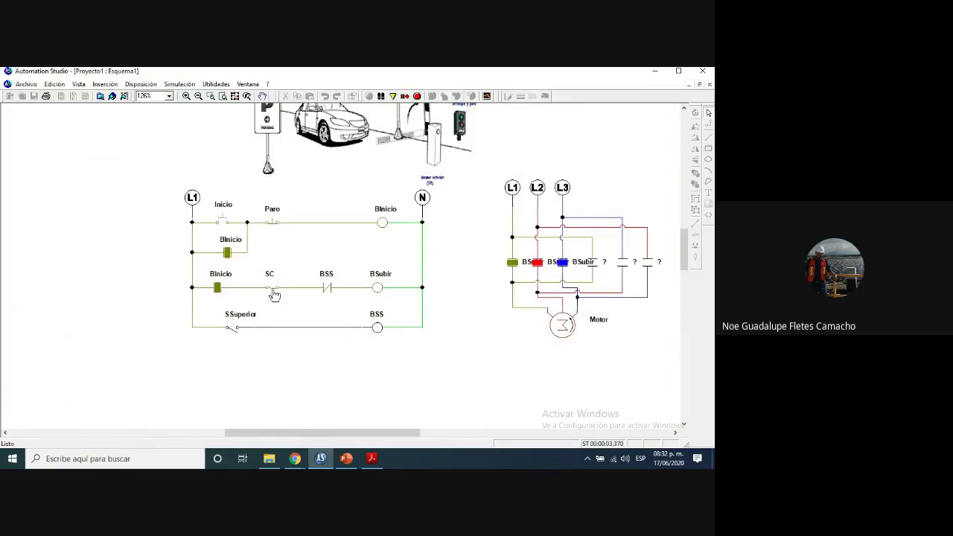
pyautogui.click(233, 333)
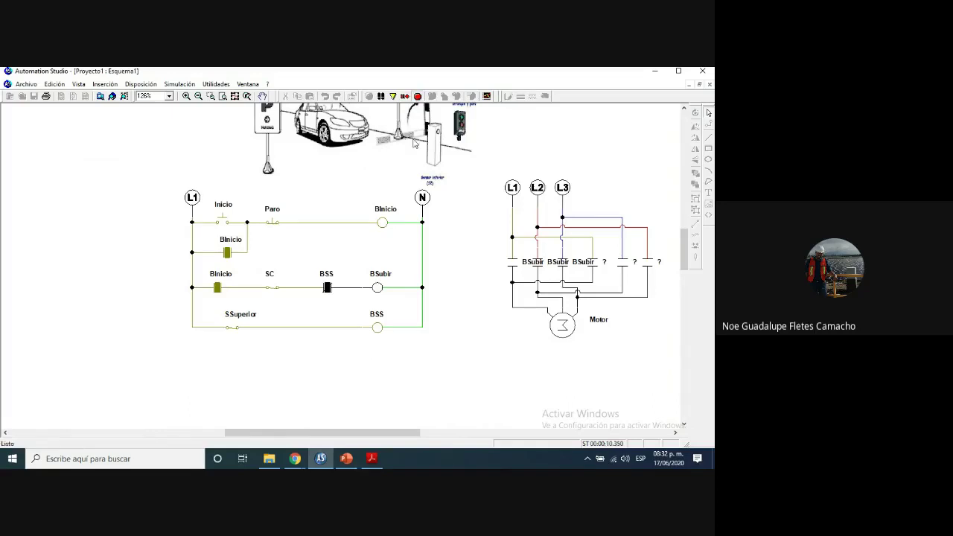
pyautogui.click(417, 96)
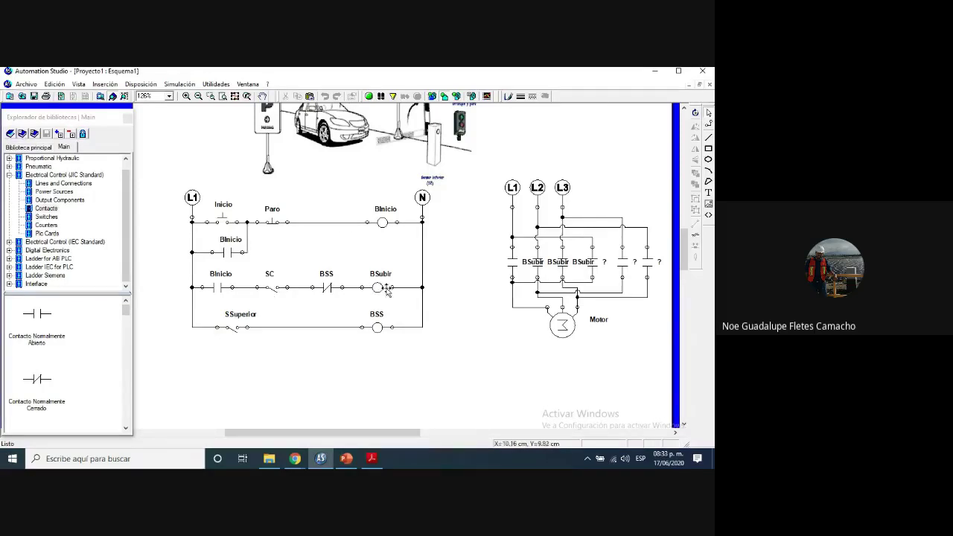
# Move the SSuperior and BSS coil rung down to make room for another rung beneath SC
pyautogui.moveTo(170, 308); pyautogui.dragTo(471, 369)
pyautogui.press('Down')
pyautogui.press('Down')
pyautogui.press('Down')
pyautogui.press('Down')
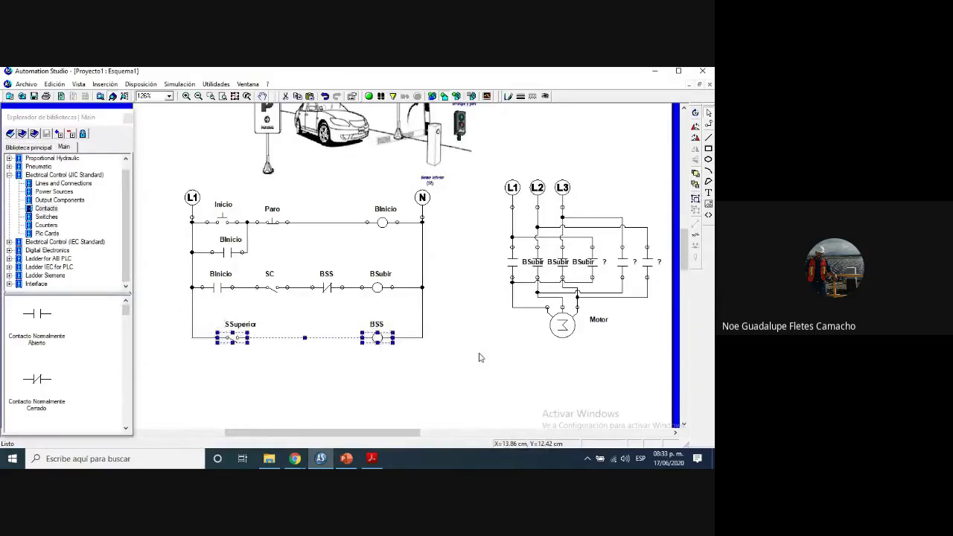
pyautogui.click(314, 273)
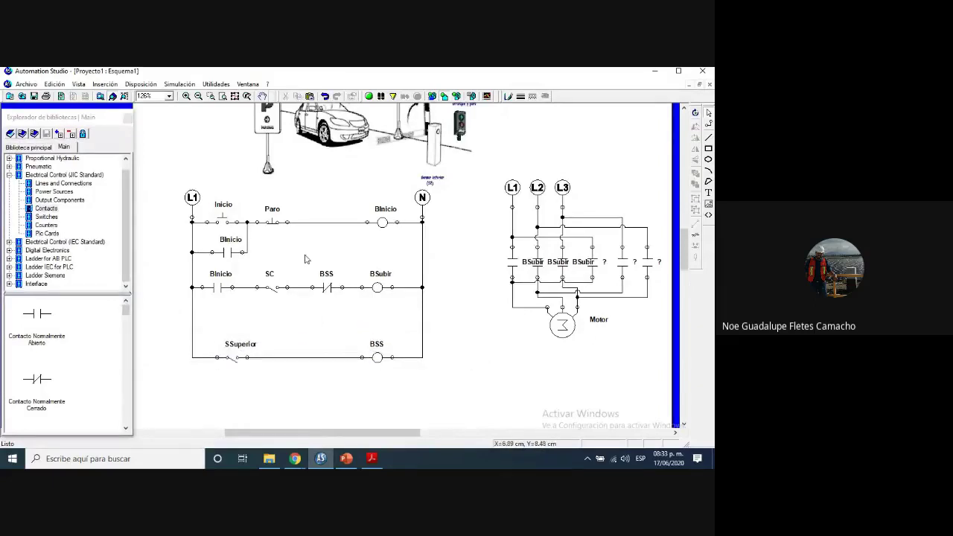
# Disconnect SC from the BSS contact and move that contact with the BSubir coil down to a separate rung joined to N
pyautogui.click(298, 289)
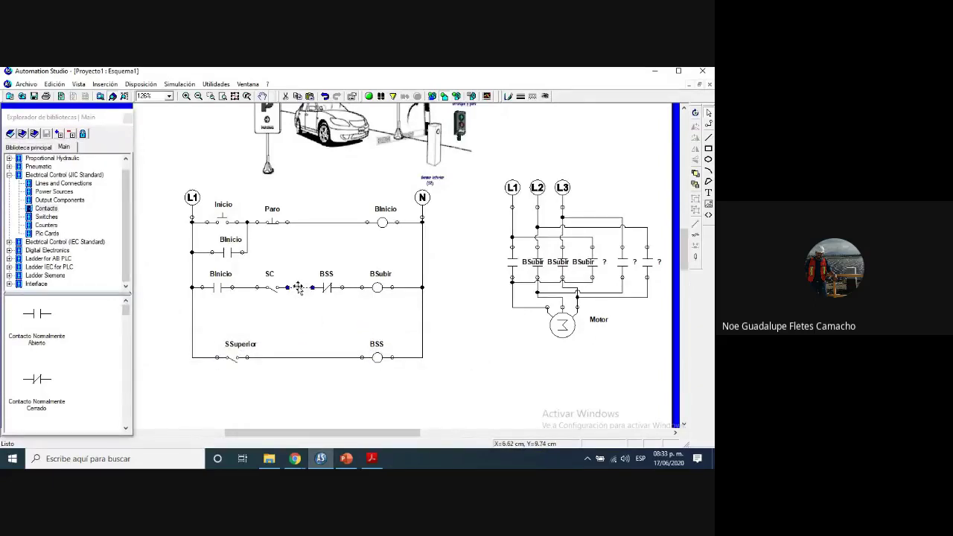
pyautogui.press('Delete')
pyautogui.moveTo(305, 263); pyautogui.dragTo(424, 328)
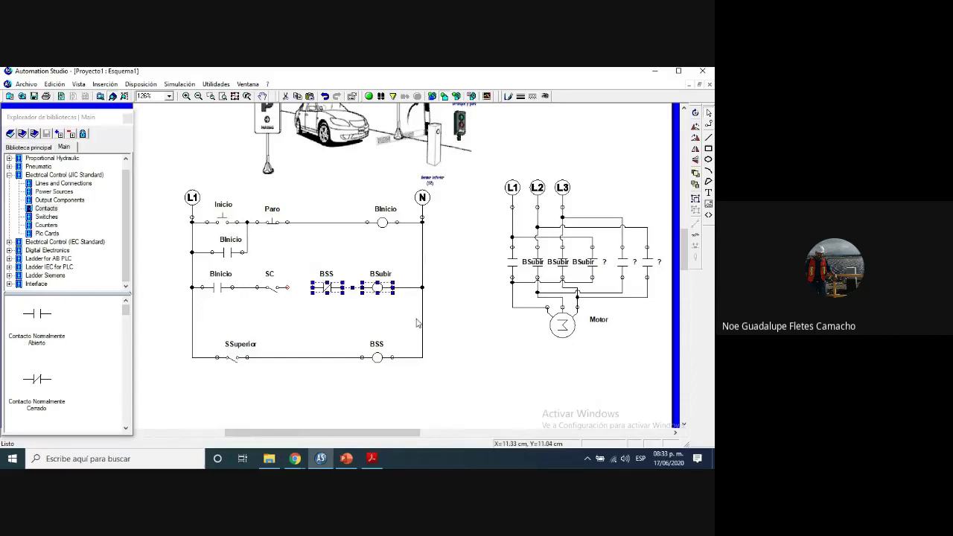
pyautogui.press('Down')
pyautogui.press('Down')
pyautogui.press('Down')
pyautogui.press('Down')
pyautogui.press('Down')
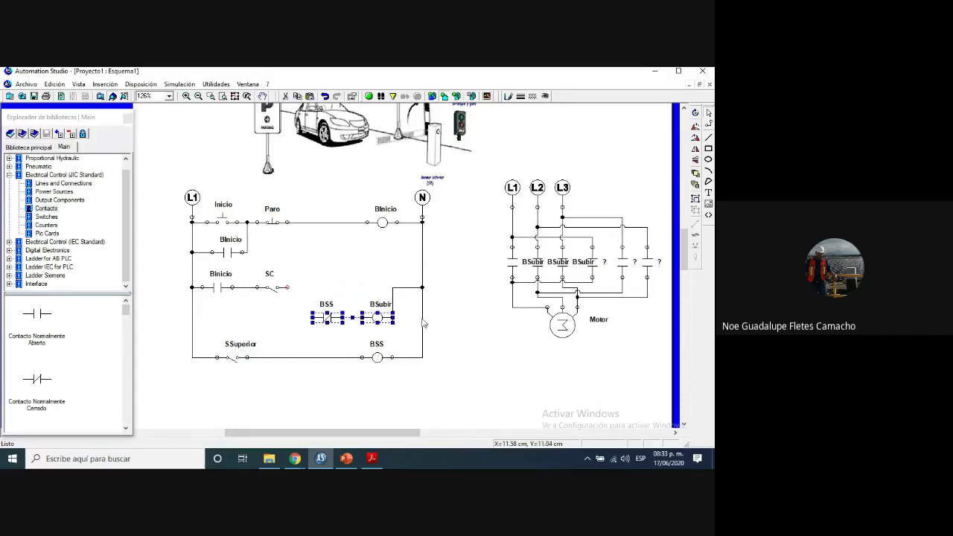
pyautogui.click(450, 307)
pyautogui.moveTo(409, 288); pyautogui.dragTo(409, 317)
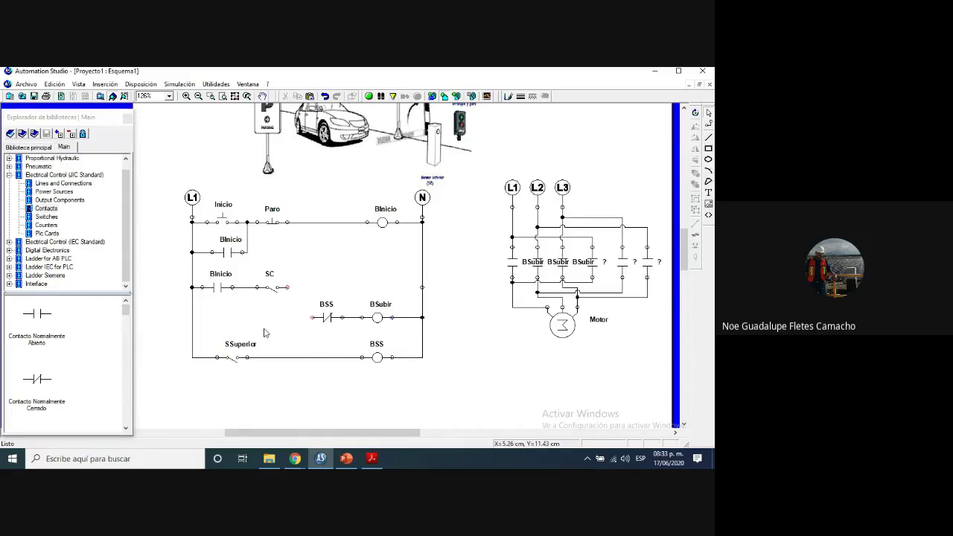
# Add a relay coil labelled BSC to the SC rung and wire it between the SC switch and N
pyautogui.click(37, 381)
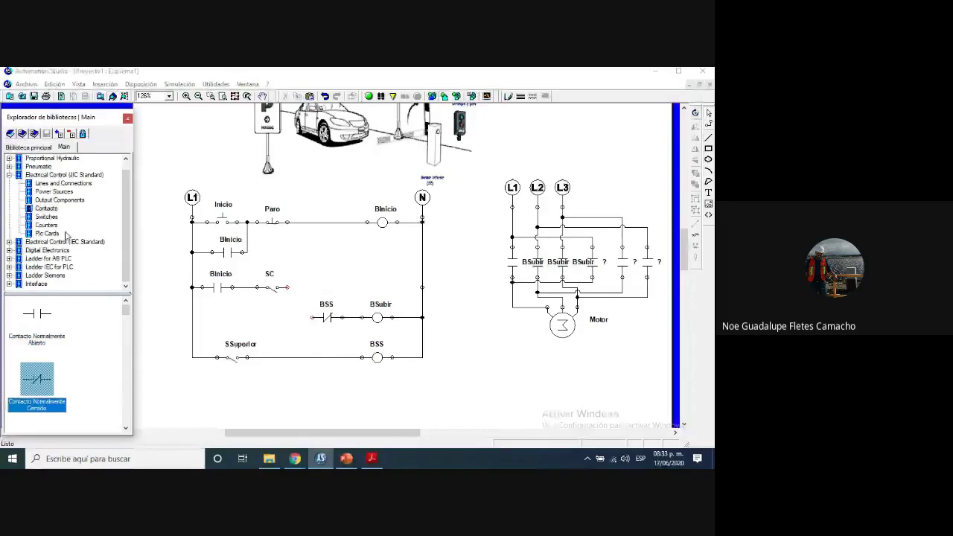
pyautogui.click(60, 199)
pyautogui.moveTo(37, 379); pyautogui.dragTo(364, 297)
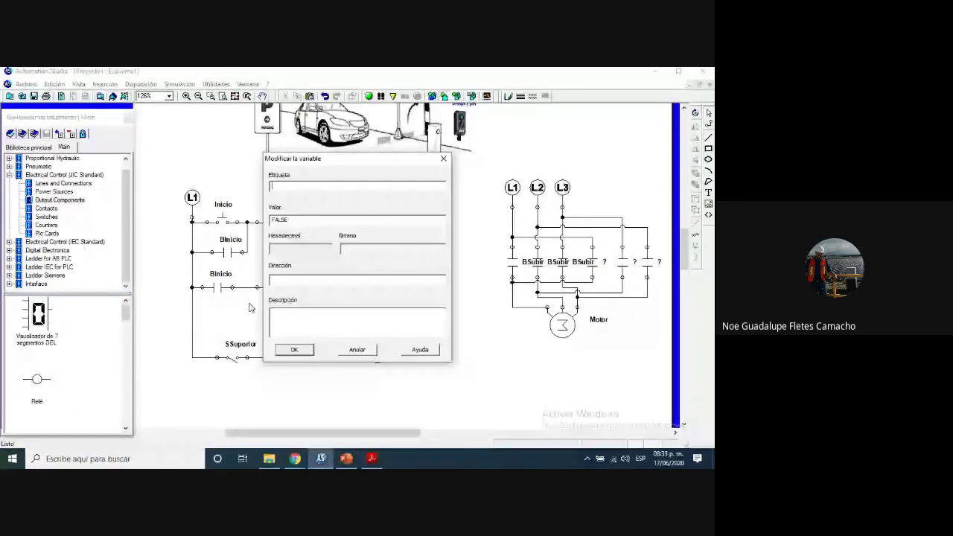
pyautogui.write('BSC')
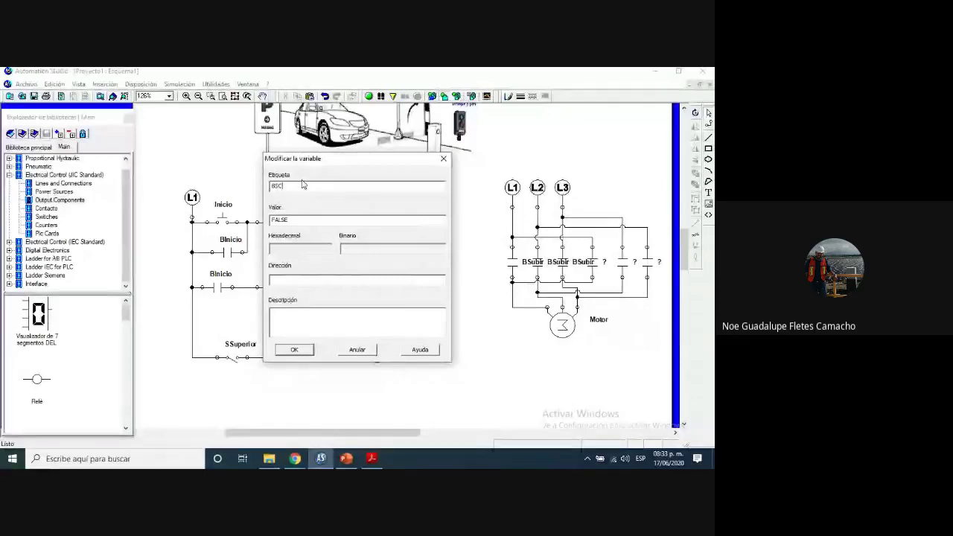
pyautogui.click(294, 350)
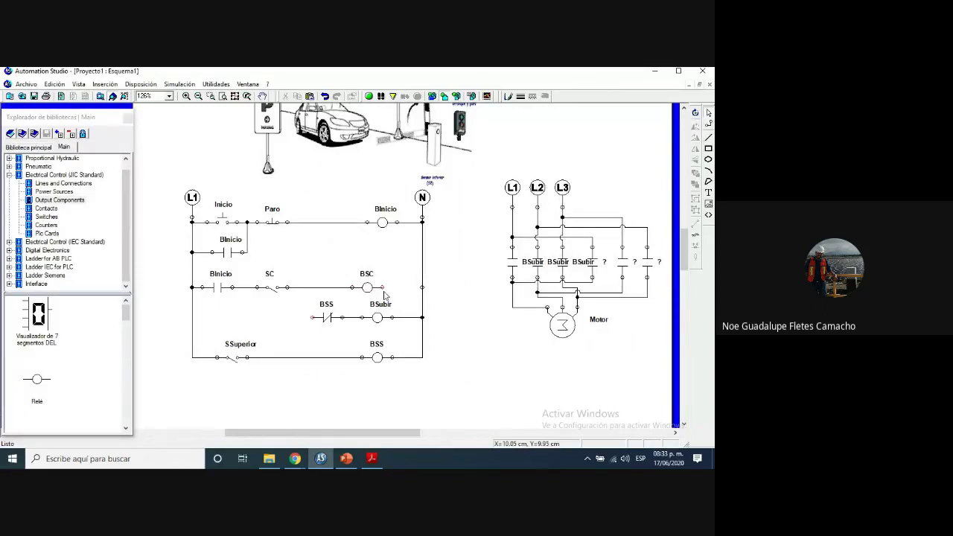
pyautogui.moveTo(384, 288); pyautogui.dragTo(421, 288)
# Add a normally open contact assigned to BSC ahead of the BSS contact on the BSubir rung and wire it to L1
pyautogui.click(47, 210)
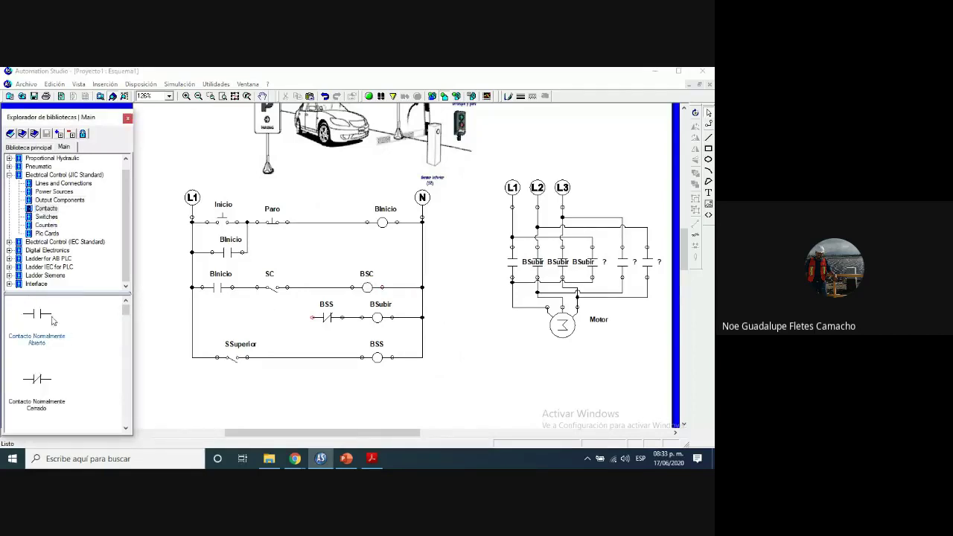
pyautogui.moveTo(37, 314); pyautogui.dragTo(257, 321)
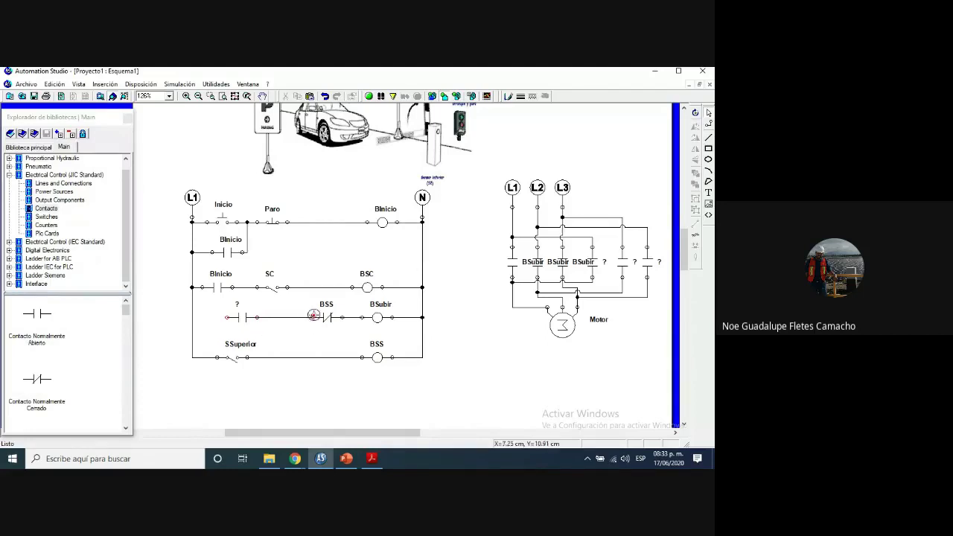
pyautogui.moveTo(225, 317); pyautogui.dragTo(190, 318)
pyautogui.click(369, 97)
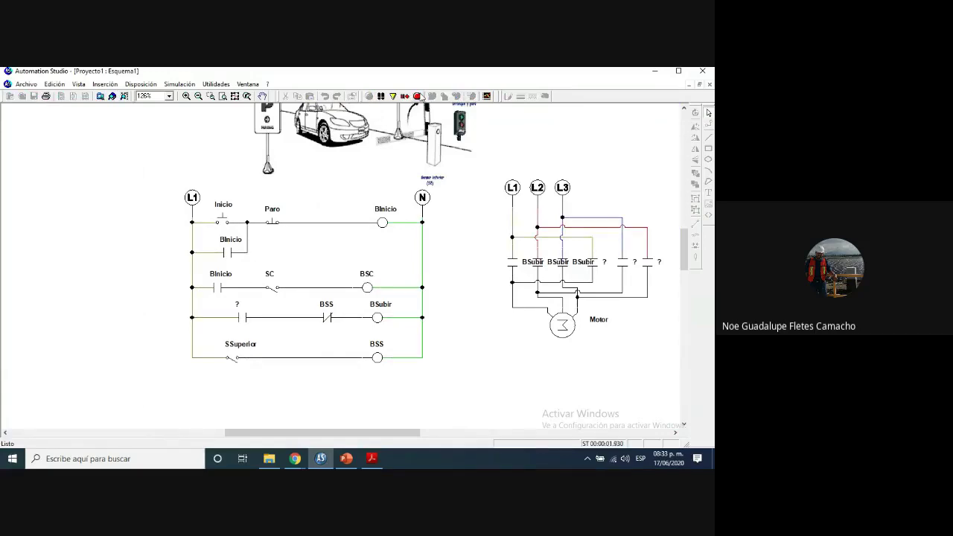
pyautogui.press('Escape')
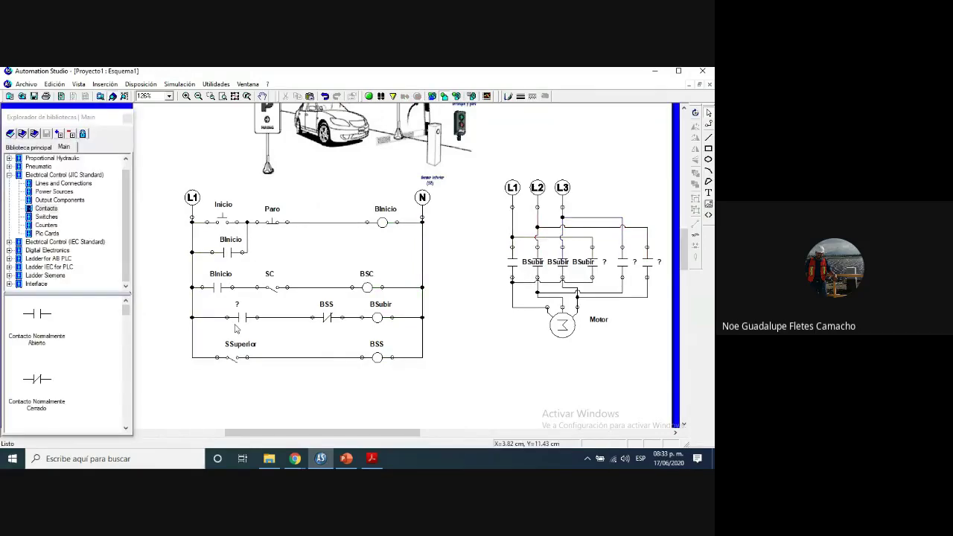
pyautogui.doubleClick(248, 315)
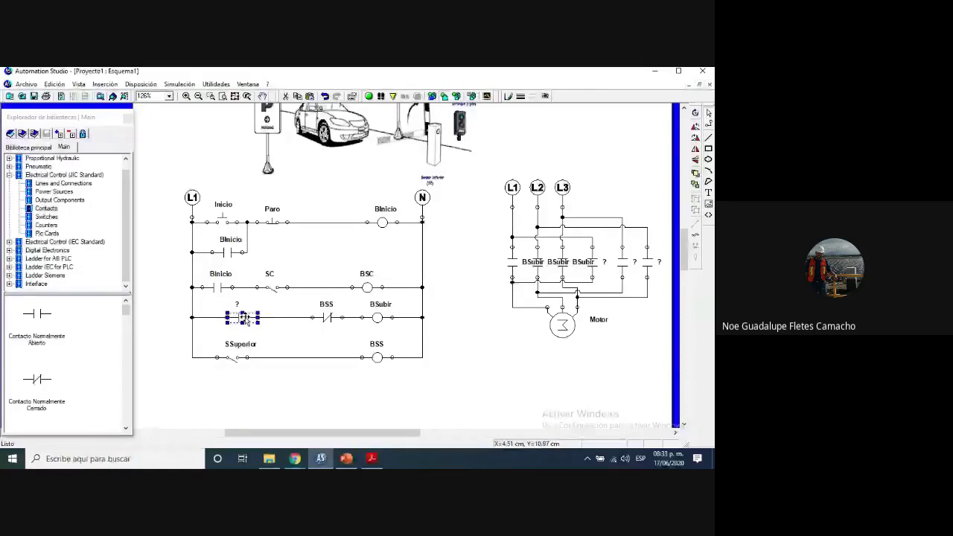
pyautogui.click(201, 382)
# Simulate the circuit by activating Inicio, closing SC and closing SSuperior to check the new BSC rung, and stop the simulation
pyautogui.press('F5')
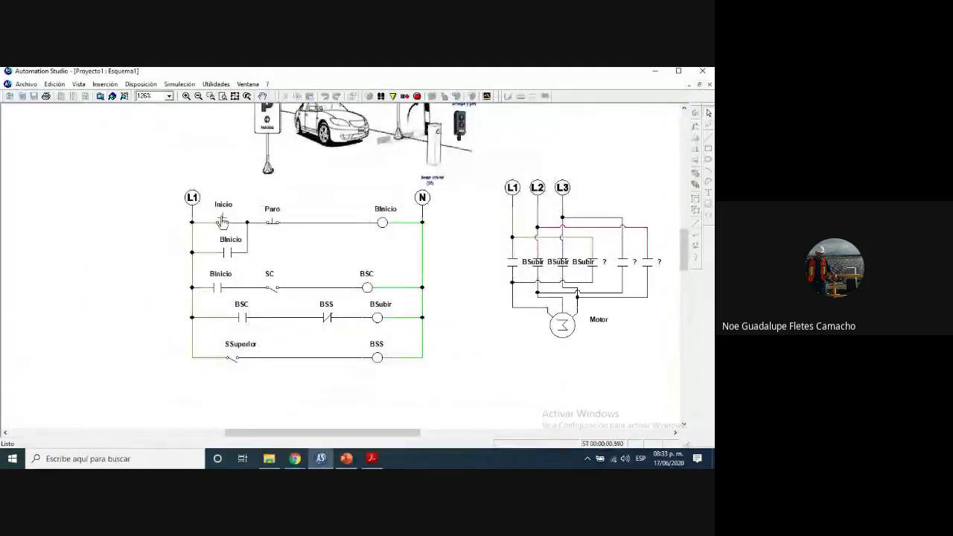
pyautogui.click(222, 219)
pyautogui.click(278, 299)
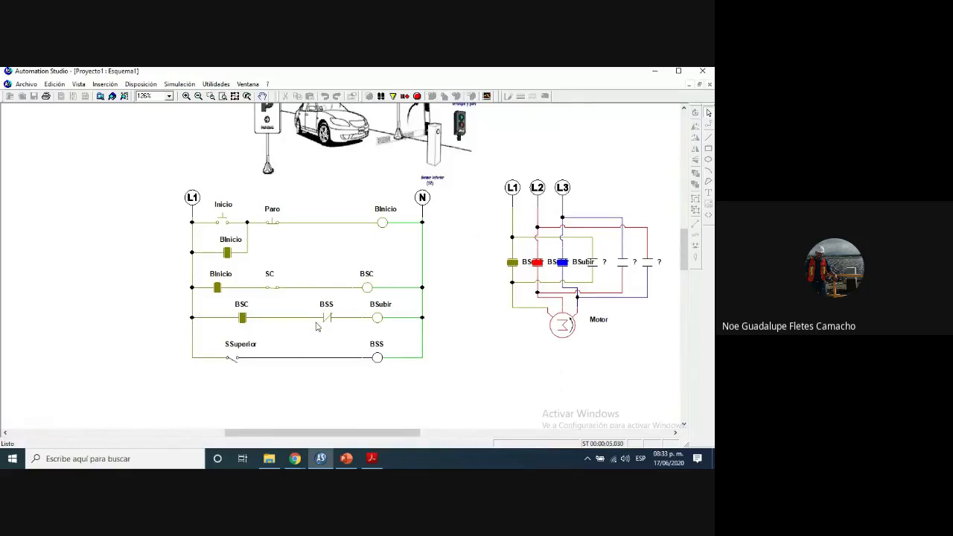
pyautogui.click(234, 368)
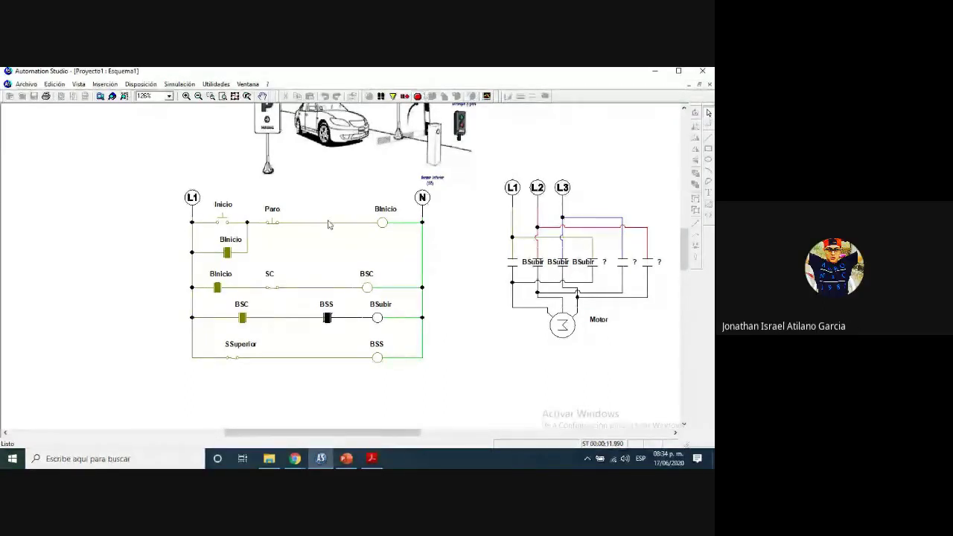
pyautogui.press('Escape')
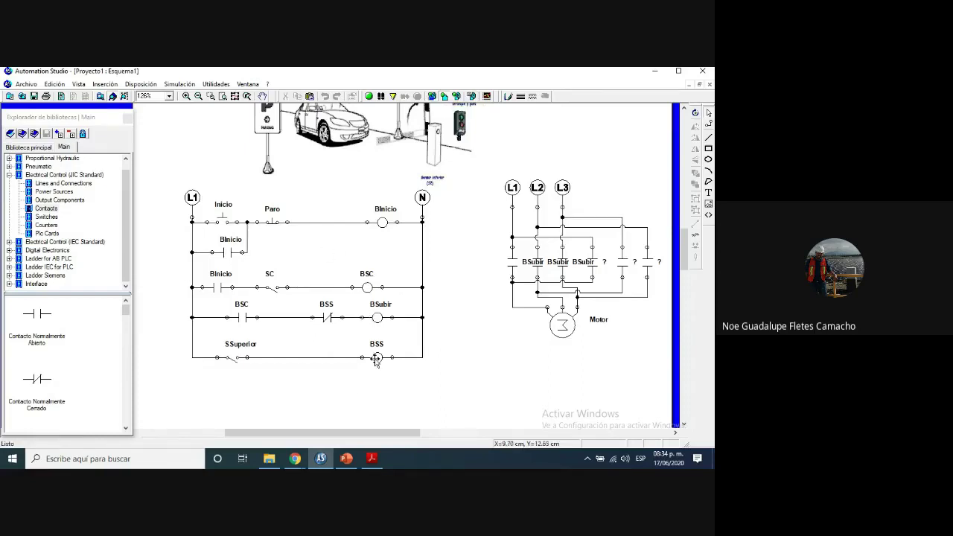
# Place an on-delay timer coil labelled T1 beneath the BSS coil and apply its time delay setting
pyautogui.click(64, 370)
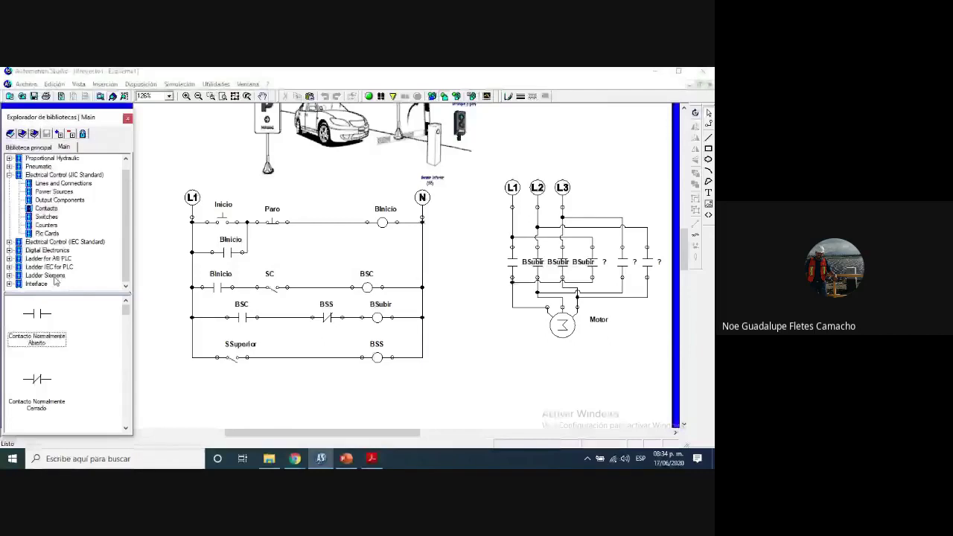
pyautogui.click(60, 199)
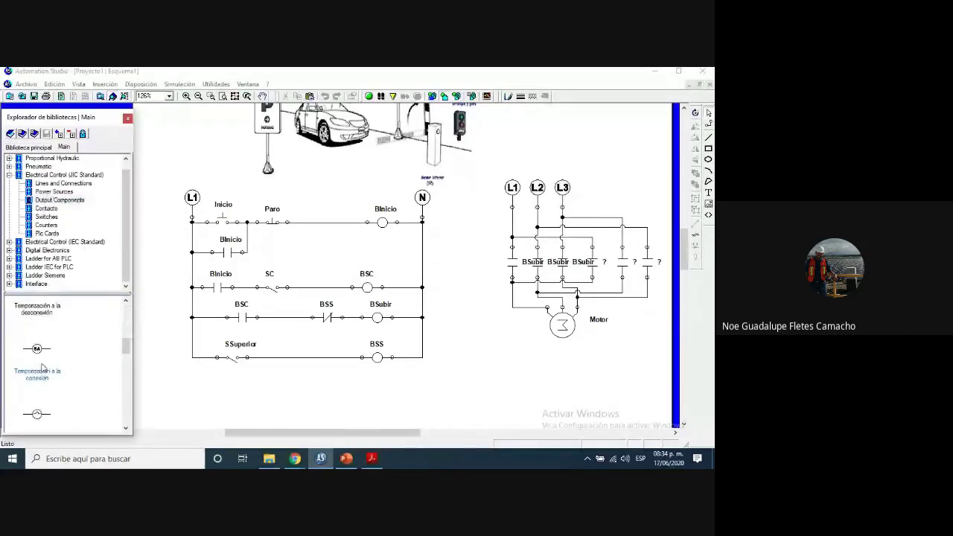
pyautogui.moveTo(39, 347); pyautogui.dragTo(378, 392)
pyautogui.write('T1')
pyautogui.press('Return')
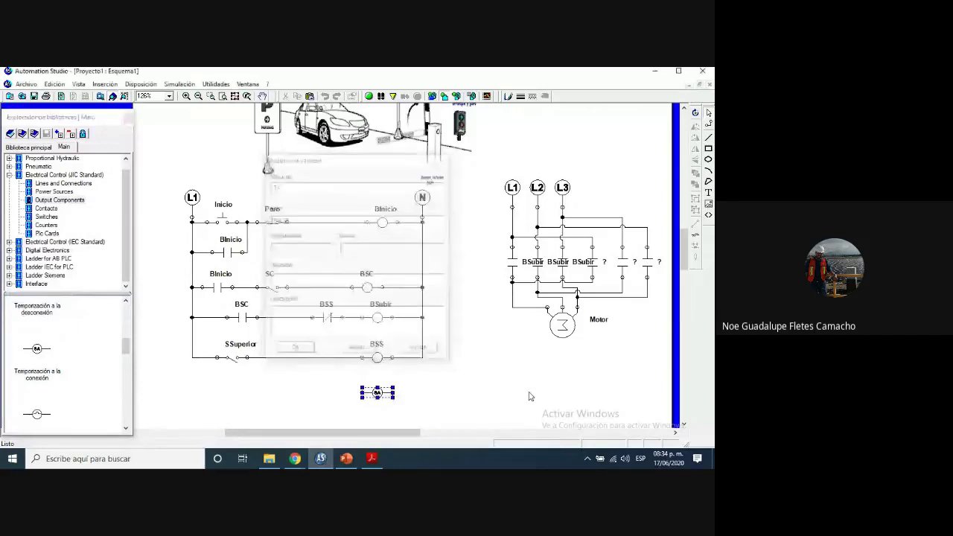
pyautogui.doubleClick(378, 392)
pyautogui.click(183, 200)
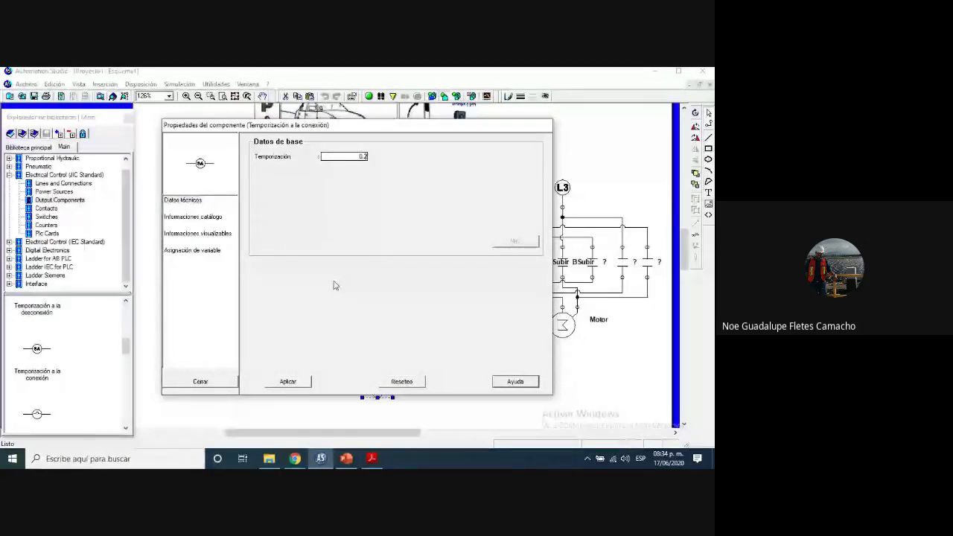
pyautogui.click(296, 384)
pyautogui.click(198, 383)
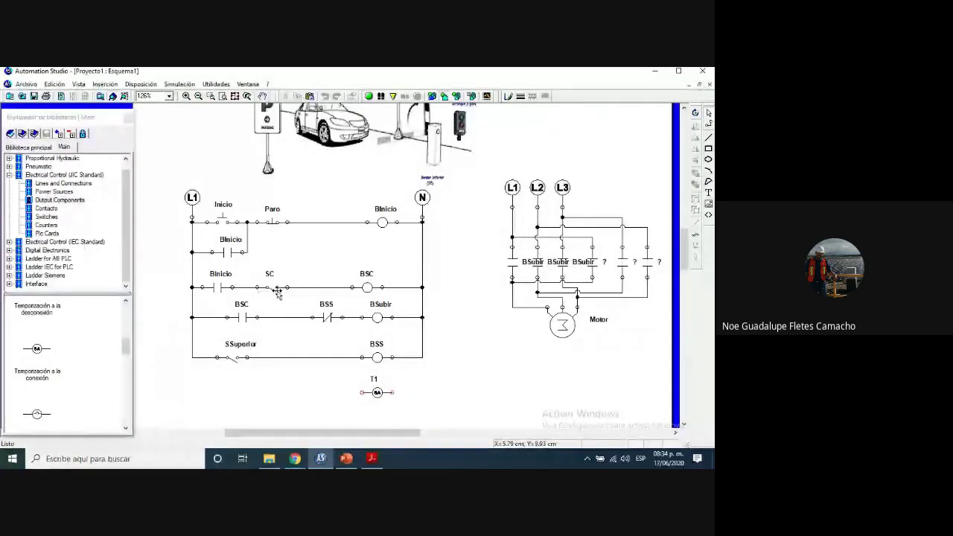
# Place a normally closed contact beneath SSuperior for the T1 timer rung
pyautogui.click(37, 349)
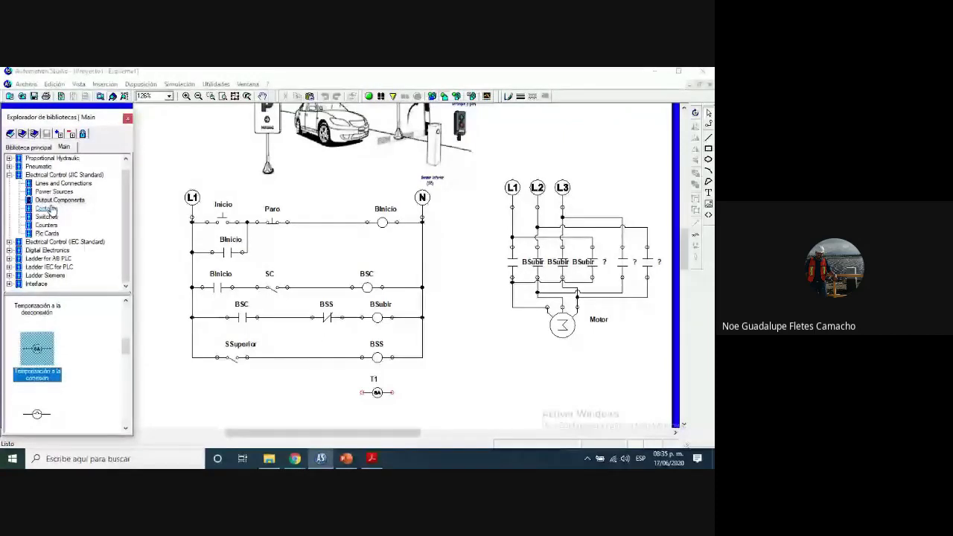
pyautogui.click(51, 209)
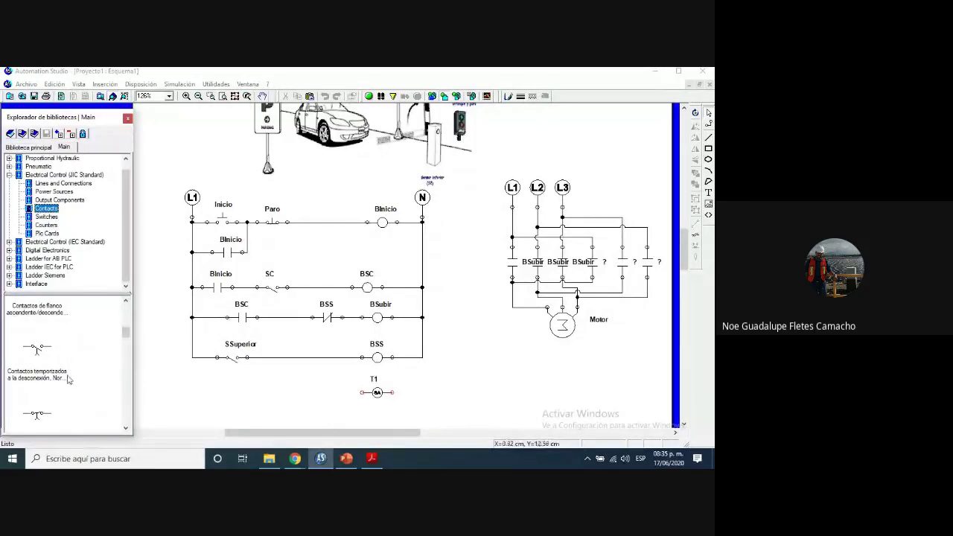
pyautogui.scroll(5, 45, 326)
pyautogui.click(48, 321)
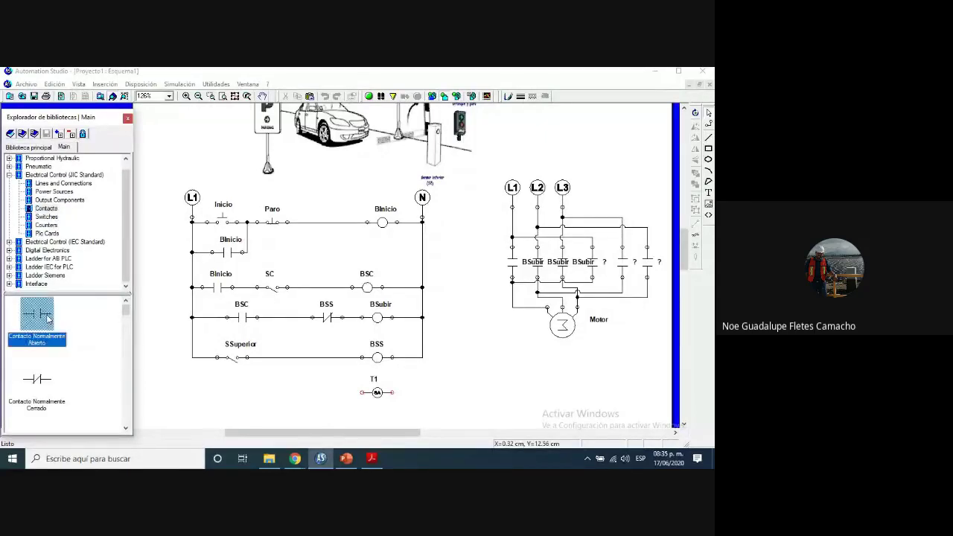
pyautogui.moveTo(51, 371); pyautogui.dragTo(262, 403)
pyautogui.click(220, 404)
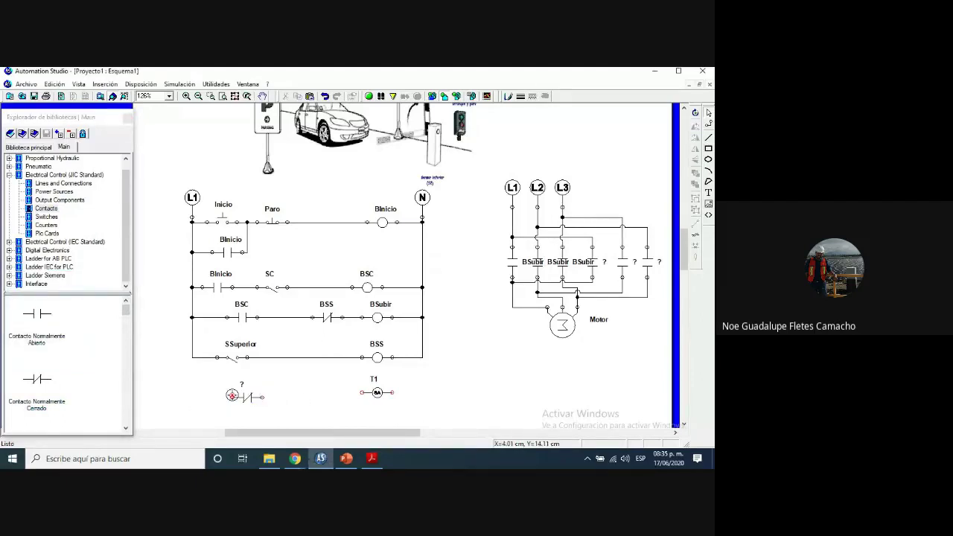
# Wire the normally closed contact and T1 in series between L1 and N, align the rung, and assign the contact to BSC
pyautogui.moveTo(232, 395); pyautogui.dragTo(192, 357)
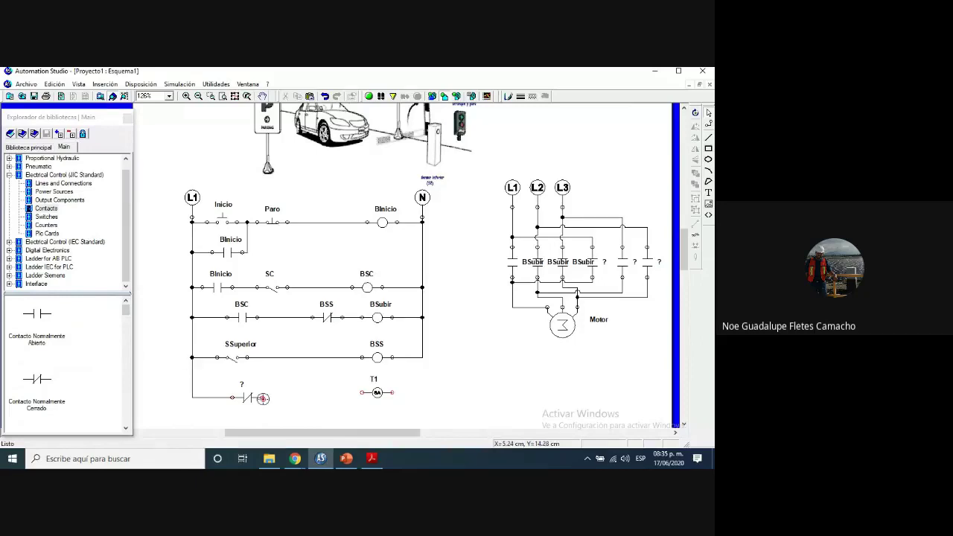
pyautogui.moveTo(262, 397); pyautogui.dragTo(419, 359)
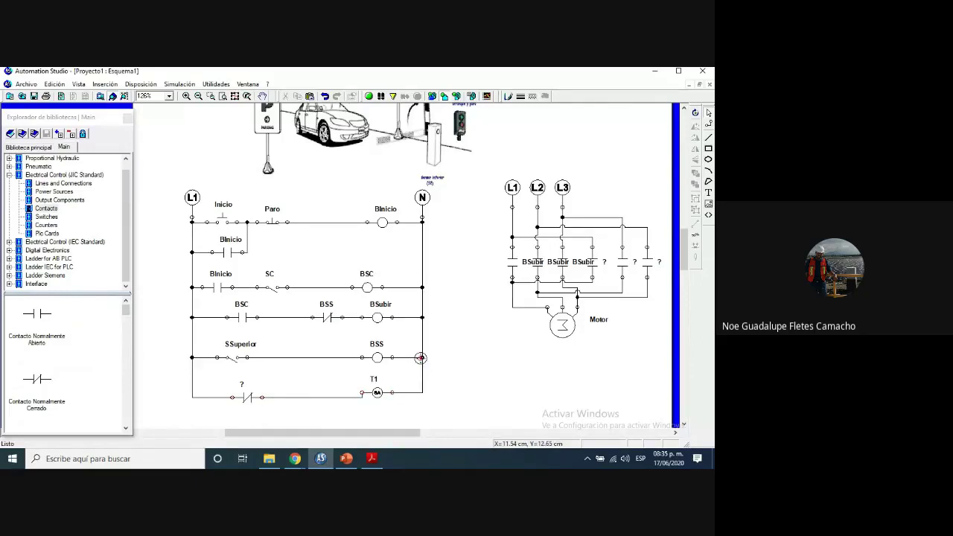
pyautogui.moveTo(249, 397); pyautogui.dragTo(249, 393)
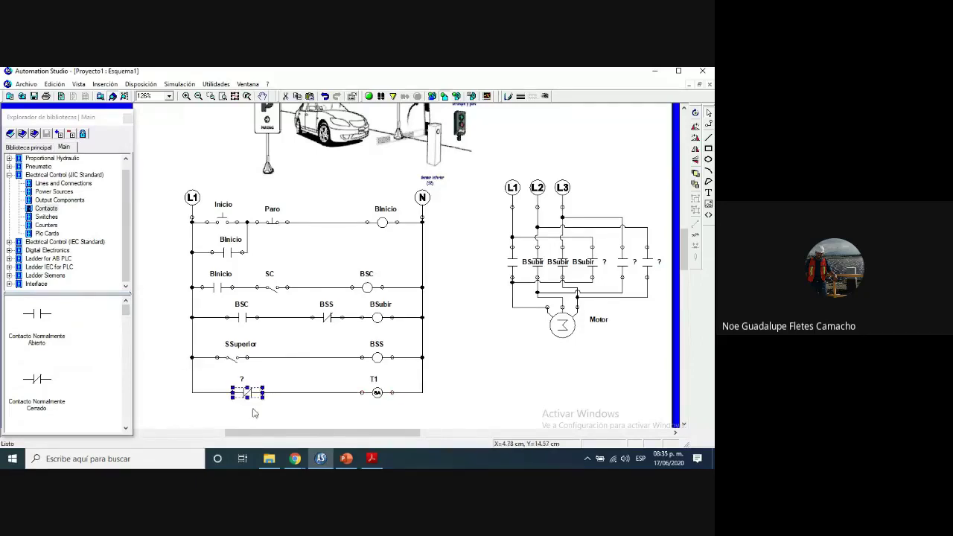
pyautogui.doubleClick(248, 397)
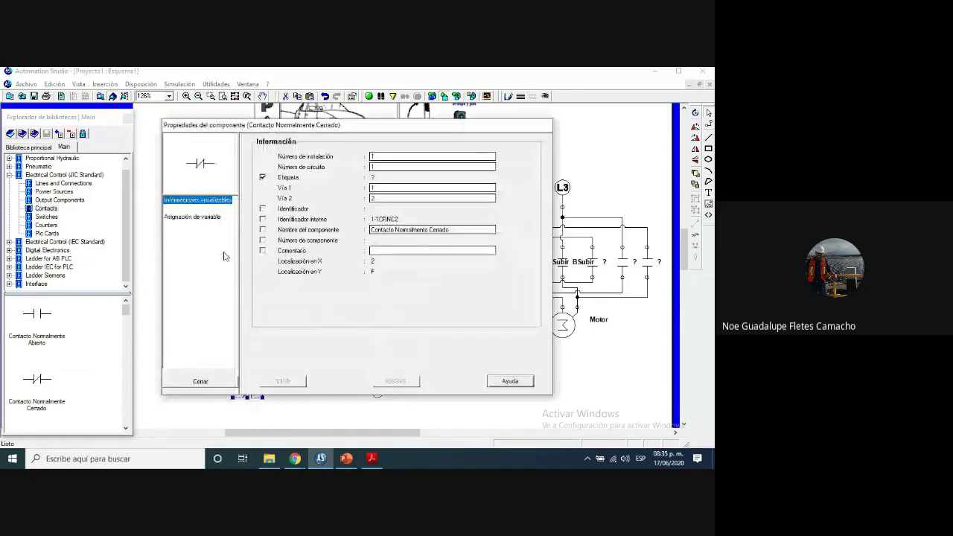
pyautogui.click(200, 381)
# Simulate the circuit with Inicio and SC activated to check how the BSC contact controls timer T1, and stop it
pyautogui.press('F9')
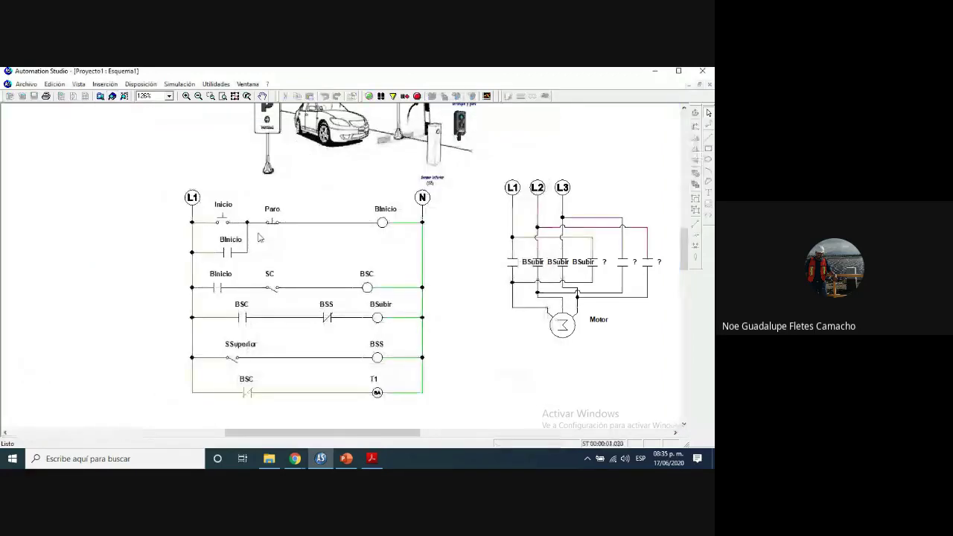
pyautogui.click(273, 293)
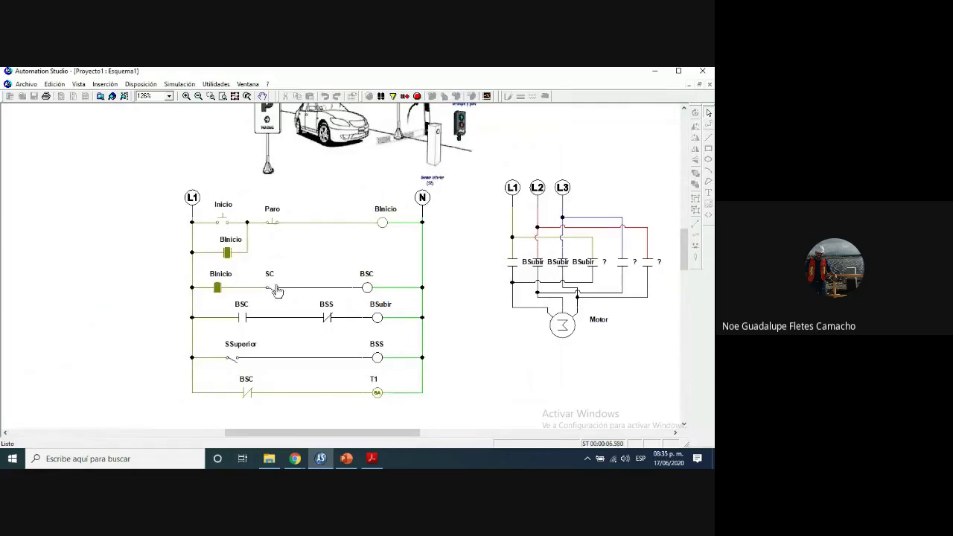
pyautogui.click(275, 290)
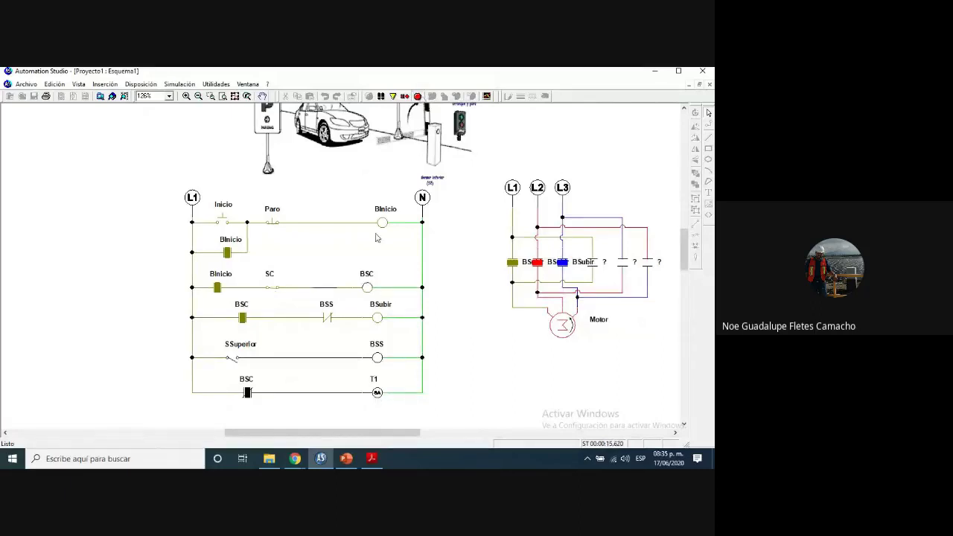
pyautogui.press('Escape')
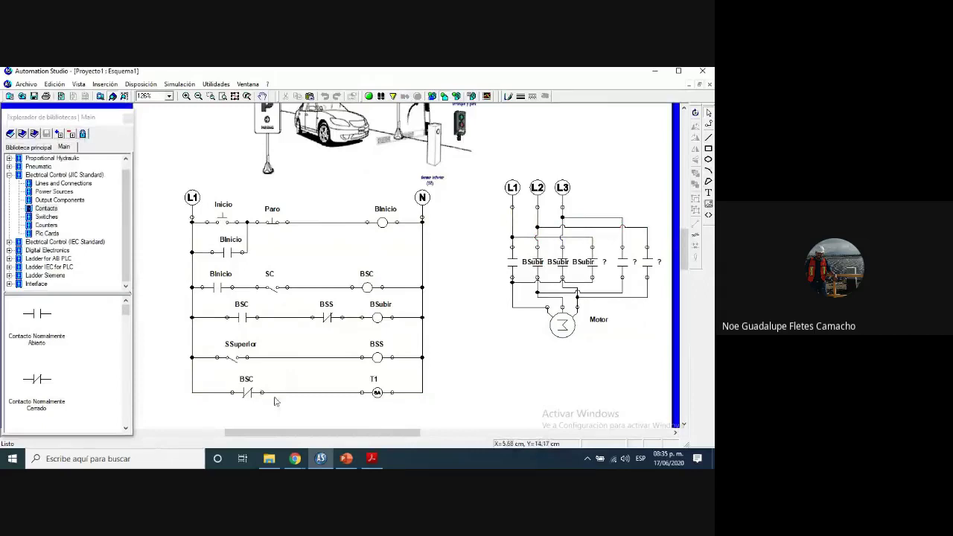
# Move the normally closed BSC contact closer to T1 and delete the wire joining it to L1
pyautogui.moveTo(247, 392); pyautogui.dragTo(283, 394)
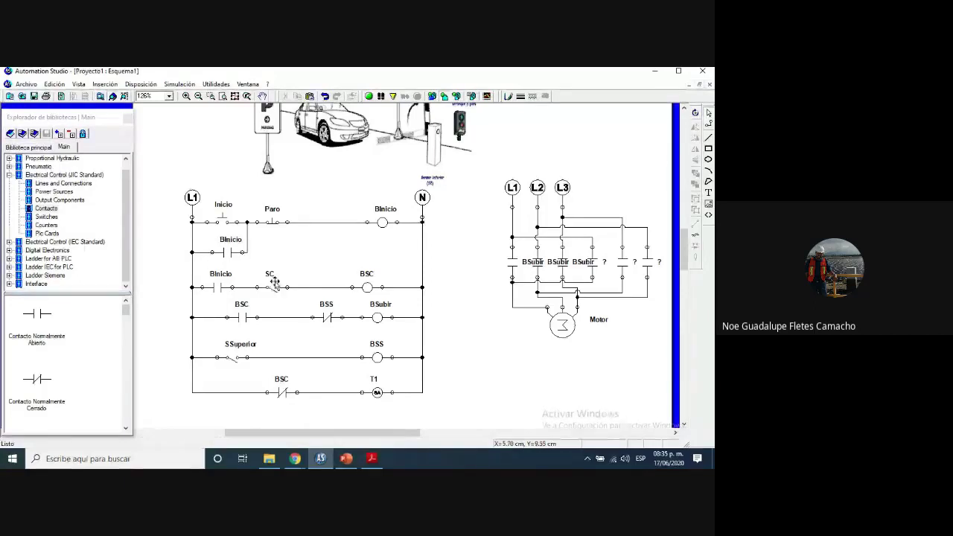
pyautogui.click(225, 392)
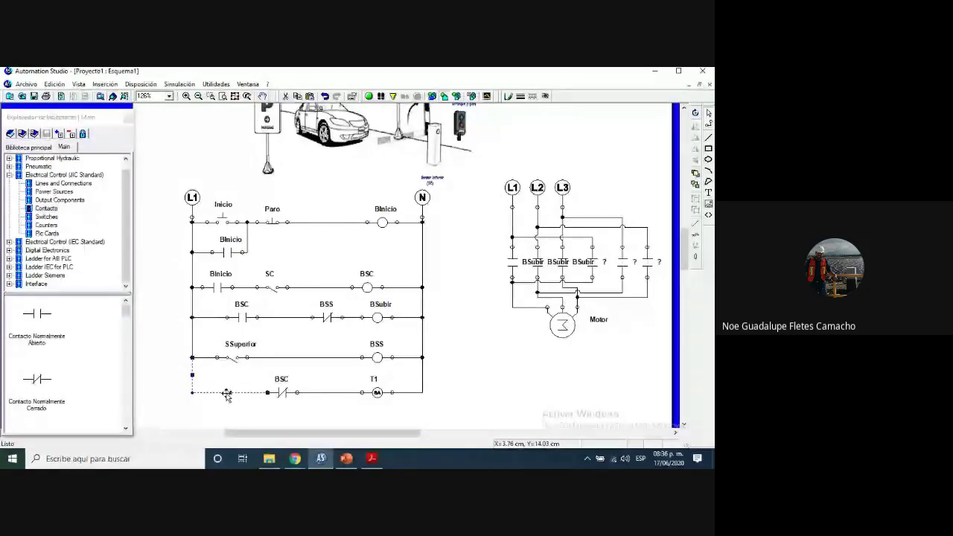
pyautogui.press('Delete')
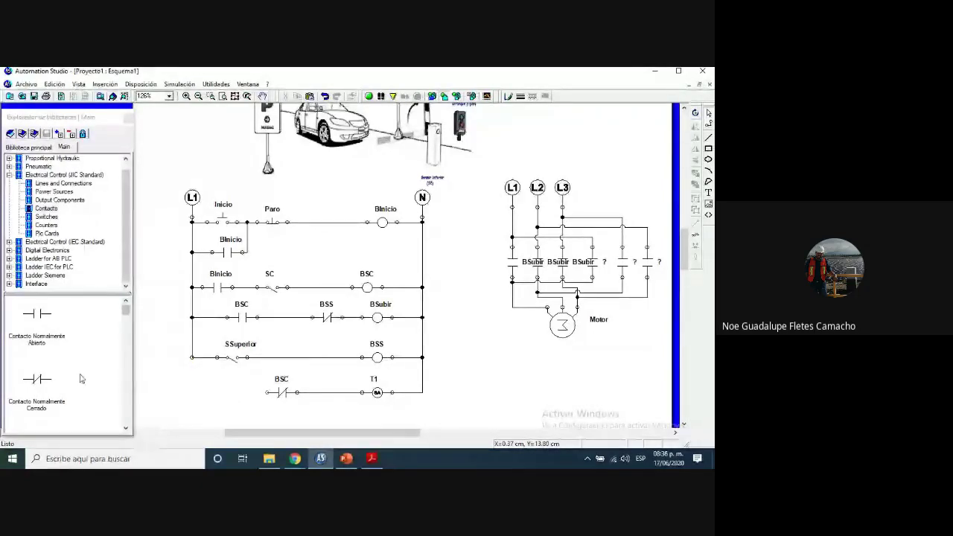
# Add a normally open contact between L1 and the BSC contact in the T1 rung, wire it in series, and assign it to BSS
pyautogui.moveTo(82, 379); pyautogui.dragTo(191, 356)
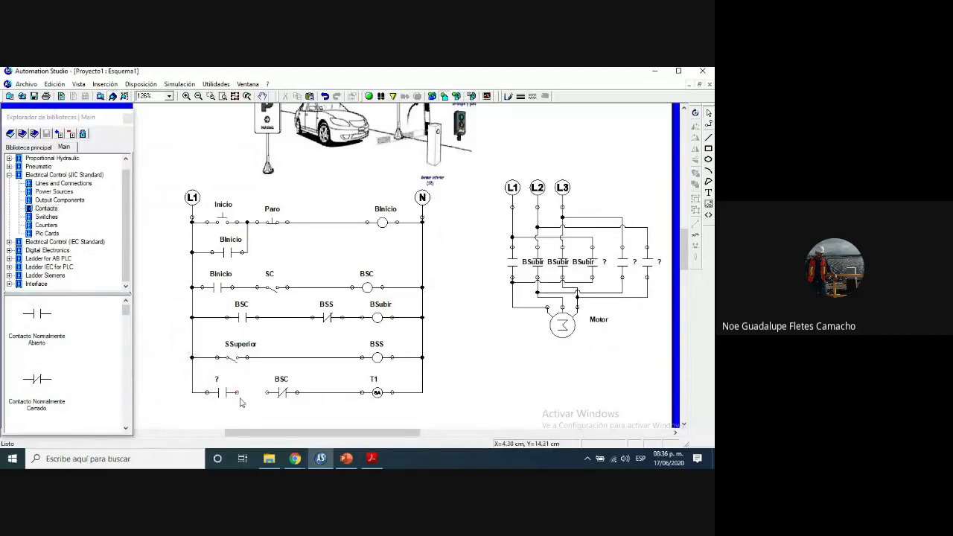
pyautogui.moveTo(239, 394); pyautogui.dragTo(266, 393)
pyautogui.press('Escape')
pyautogui.click(223, 392)
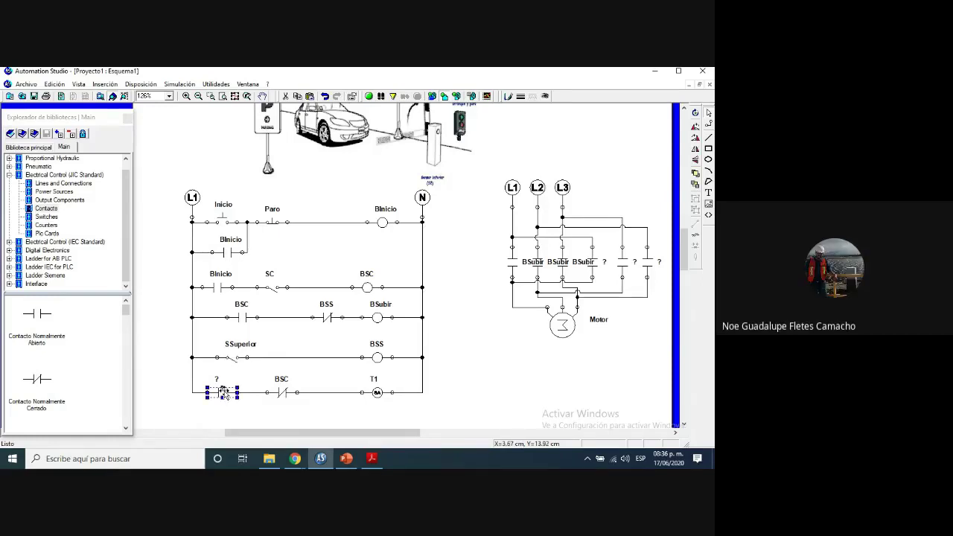
pyautogui.doubleClick(223, 393)
pyautogui.doubleClick(256, 287)
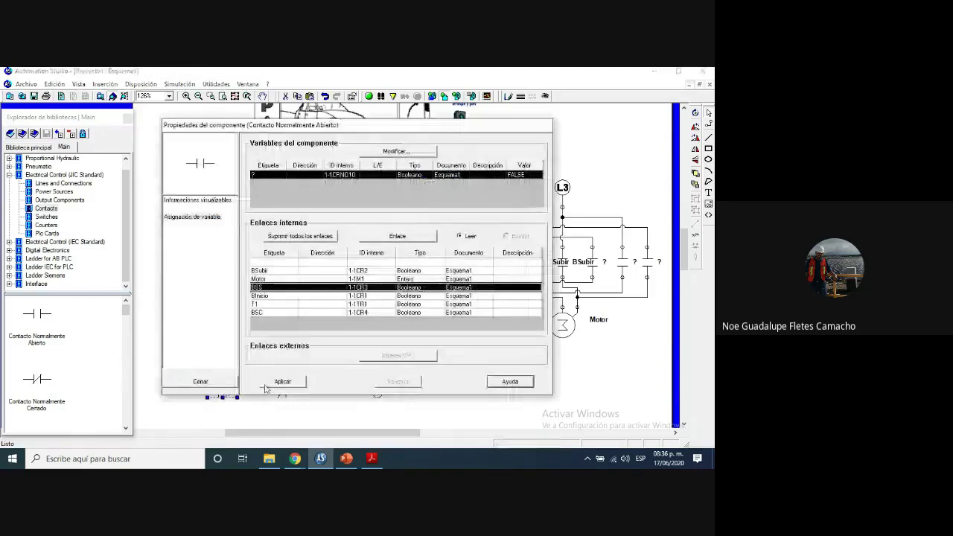
pyautogui.click(203, 380)
# Simulate the circuit with Inicio, SC and SSuperior activated, release SC to check the T1 rung, and stop the simulation
pyautogui.press('F9')
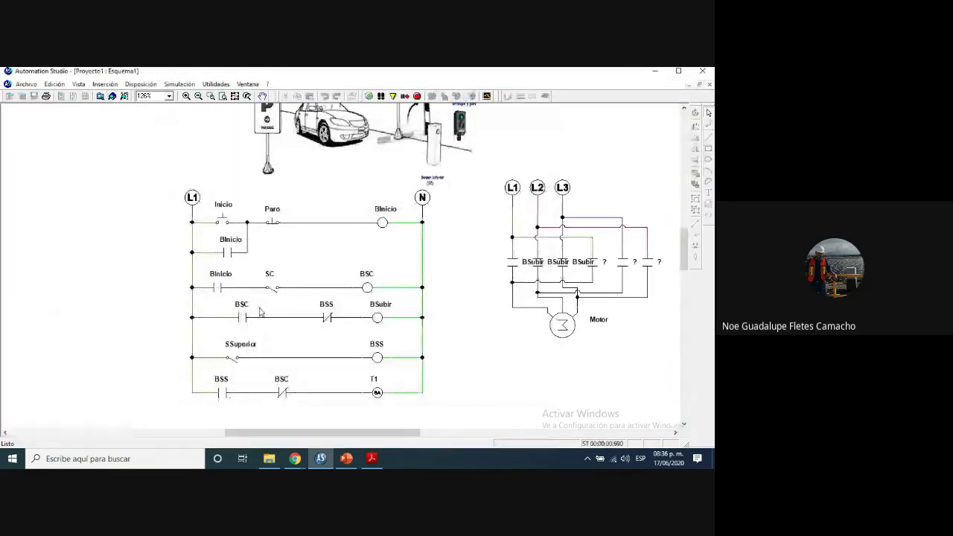
pyautogui.click(222, 221)
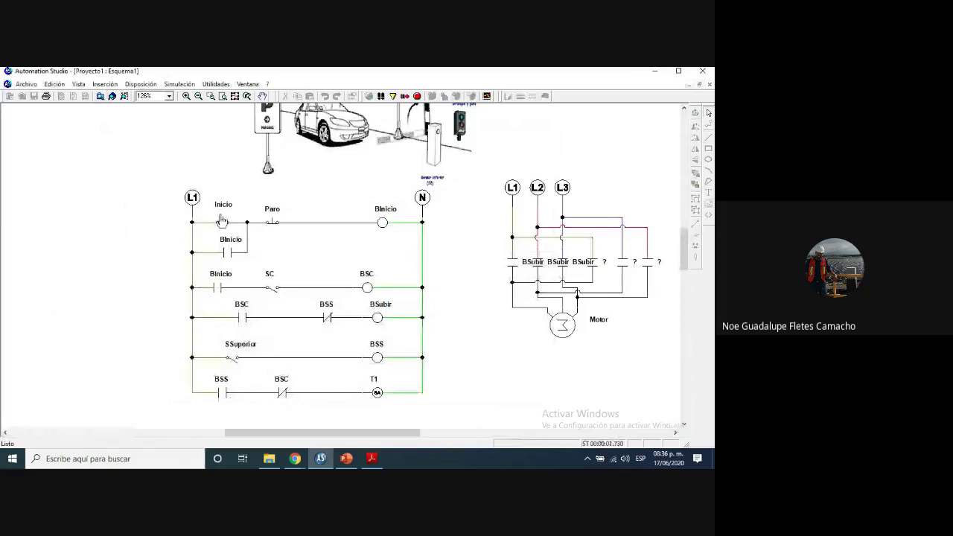
pyautogui.click(275, 293)
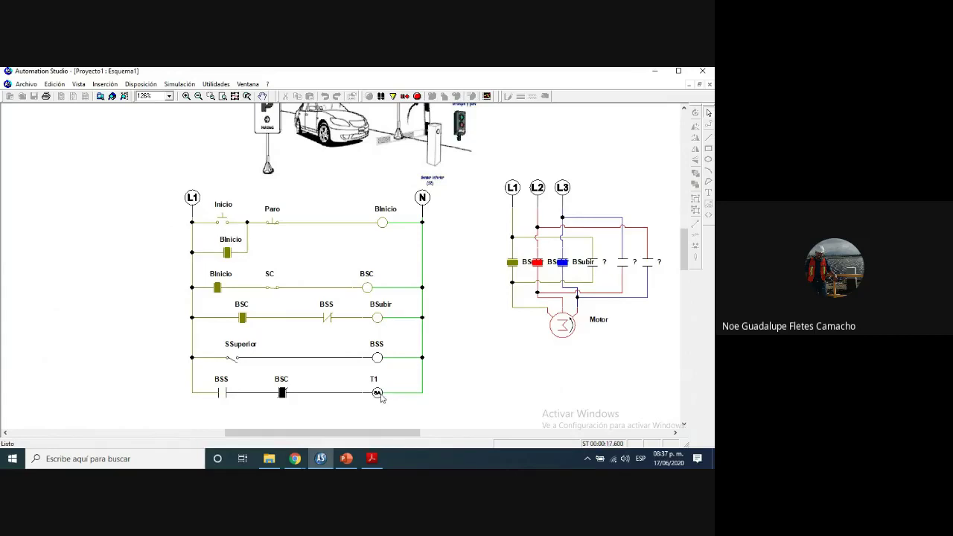
pyautogui.click(235, 364)
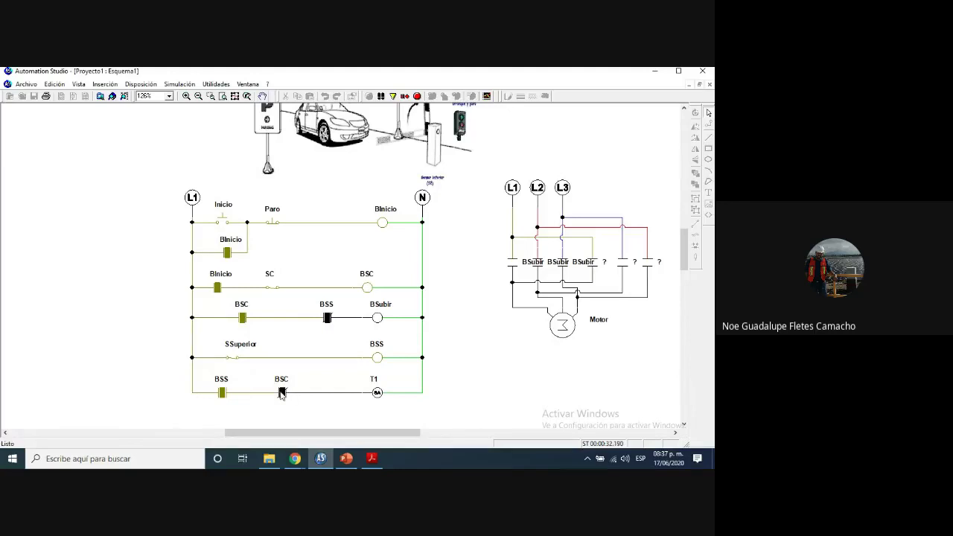
pyautogui.click(274, 292)
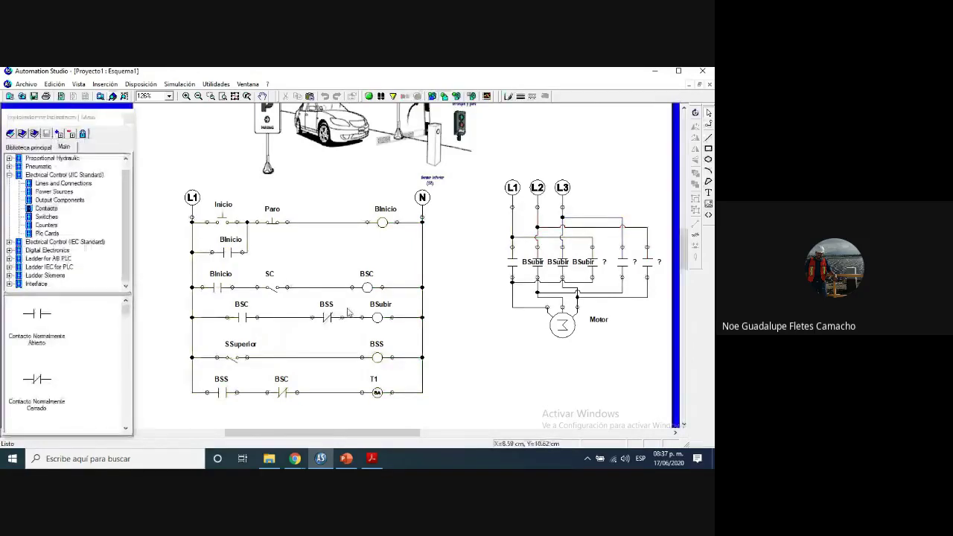
# Place a normally open contact below the T1 rung, assign it to T1, and wire it to the L1 line
pyautogui.scroll(-1, 347, 312)
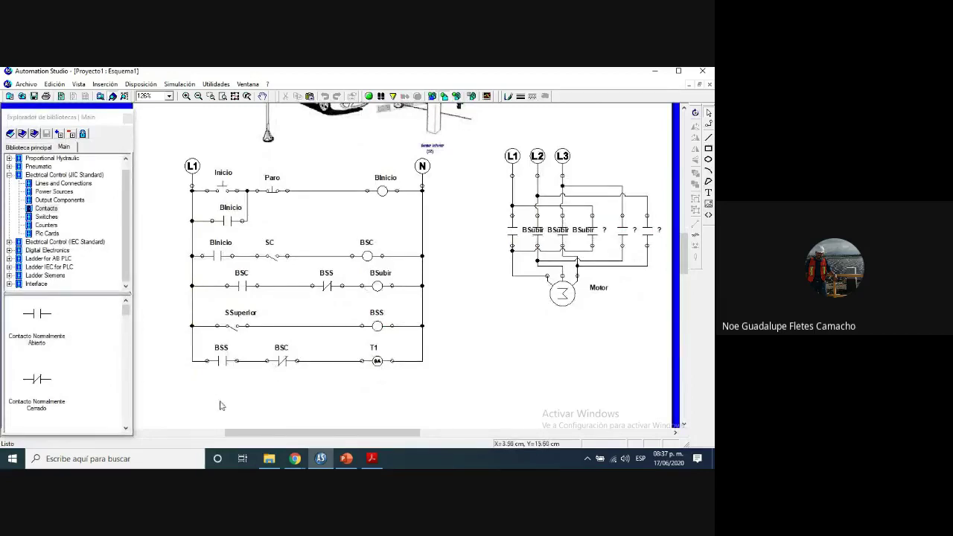
pyautogui.moveTo(37, 314); pyautogui.dragTo(224, 395)
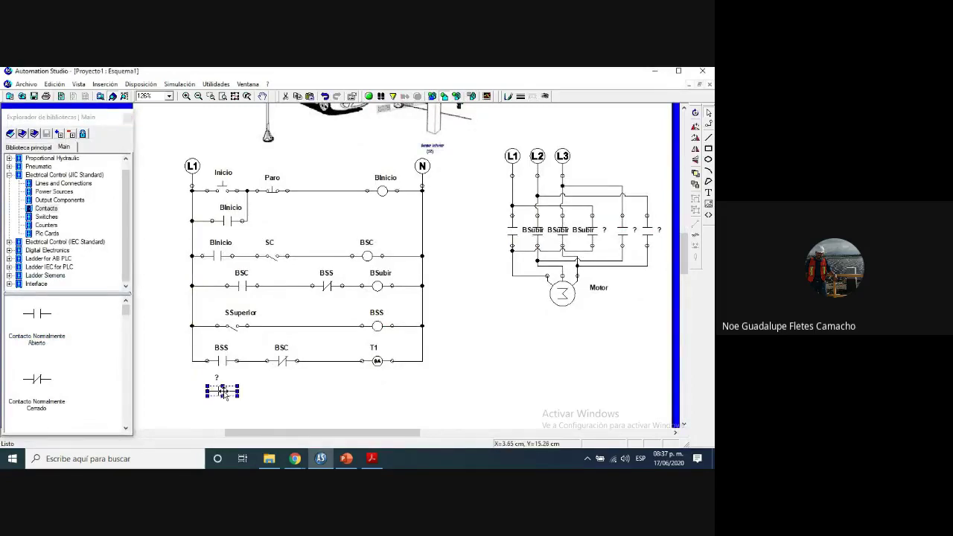
pyautogui.doubleClick(224, 394)
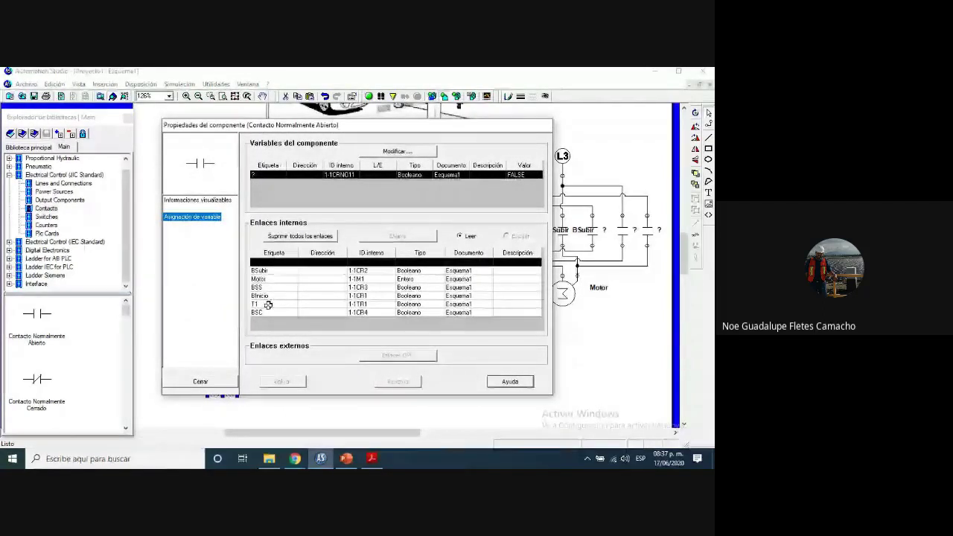
pyautogui.click(267, 304)
pyautogui.click(282, 381)
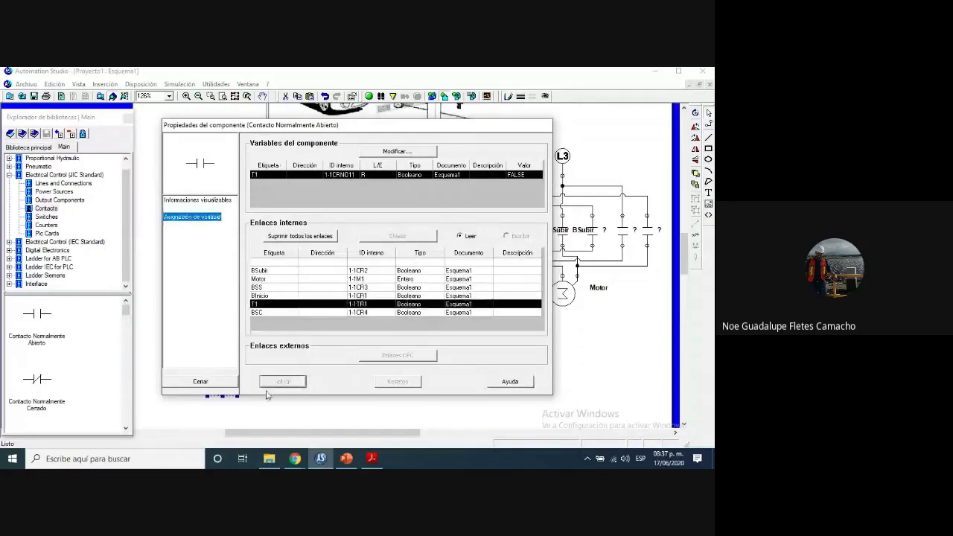
pyautogui.click(210, 384)
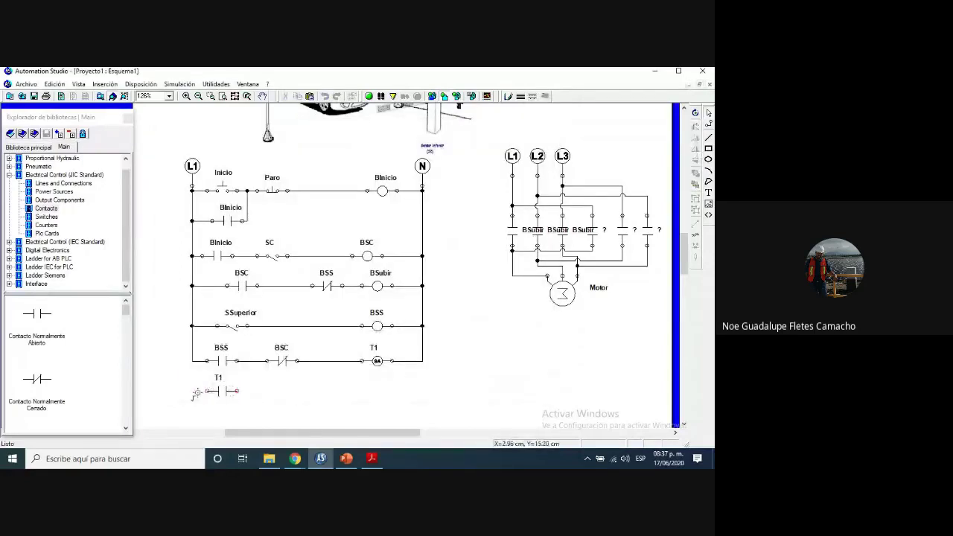
pyautogui.moveTo(195, 394); pyautogui.dragTo(193, 361)
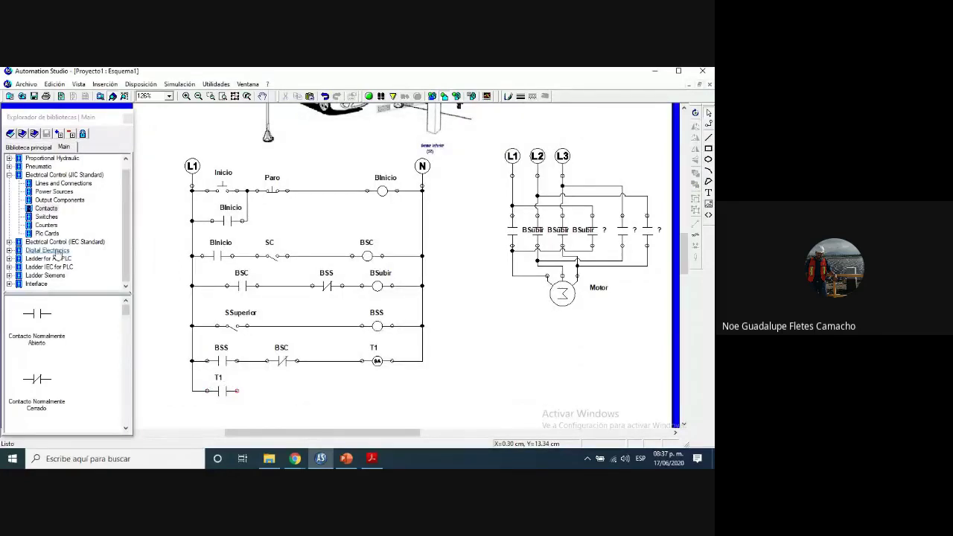
# Add a relay coil labelled Bbajar to the T1 contact's rung and wire it between the contact and the N line
pyautogui.click(60, 199)
pyautogui.moveTo(37, 379); pyautogui.dragTo(379, 397)
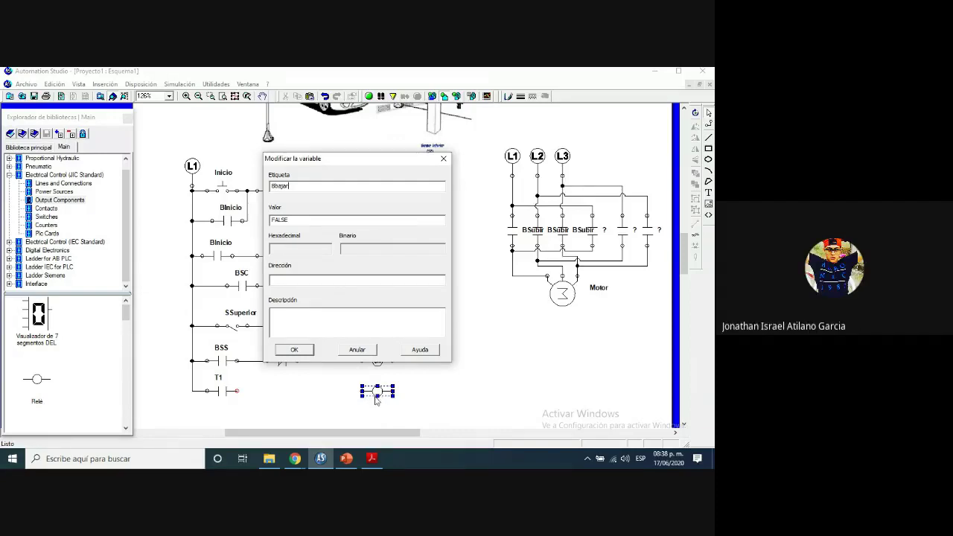
pyautogui.click(295, 350)
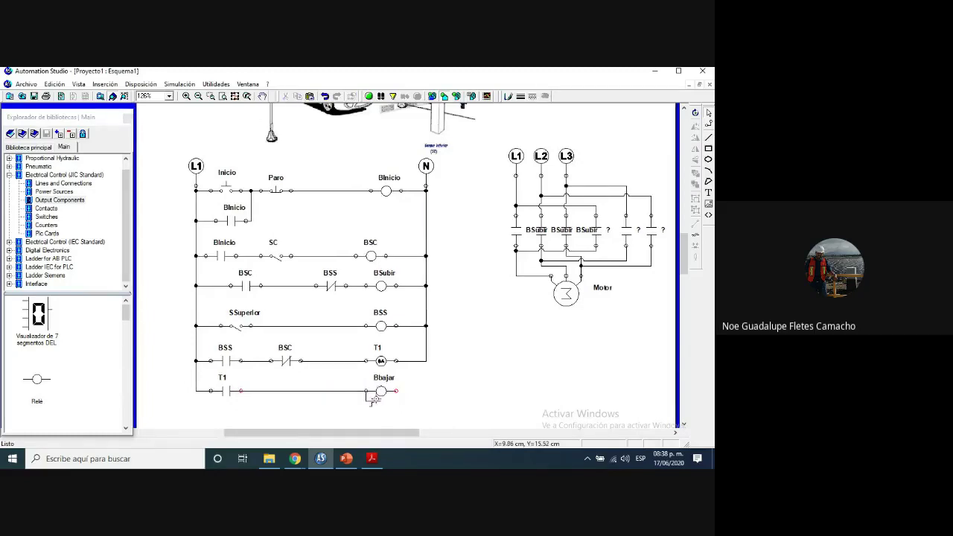
pyautogui.moveTo(400, 395); pyautogui.dragTo(426, 360)
# Simulate a full cycle with Inicio, SC and SSuperior, release SC to check that T1 drives Bbajar, and stop the simulation
pyautogui.click(368, 96)
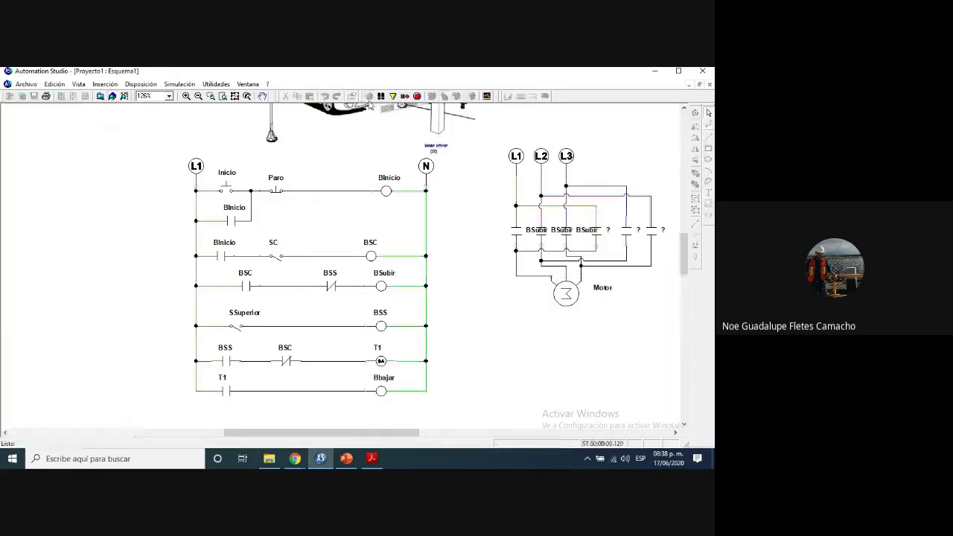
pyautogui.click(225, 190)
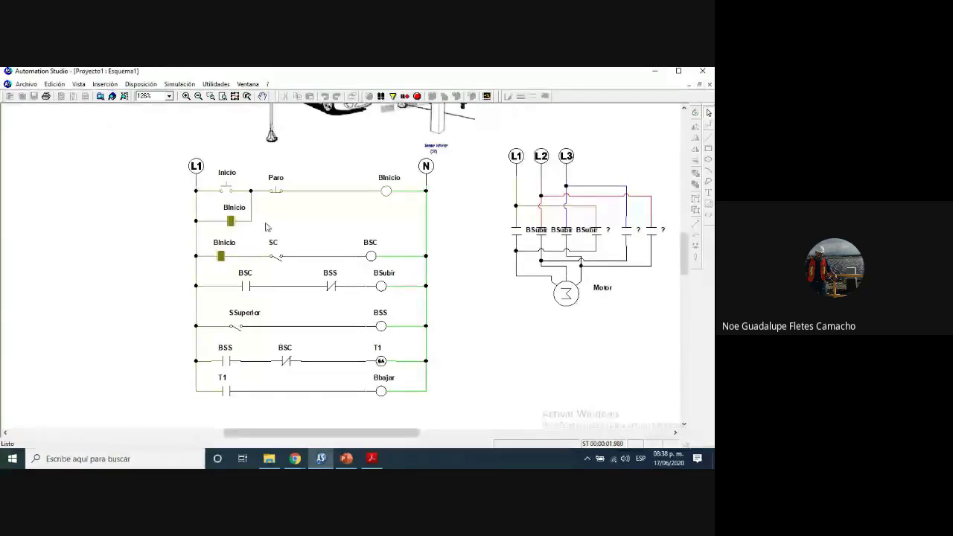
pyautogui.click(276, 257)
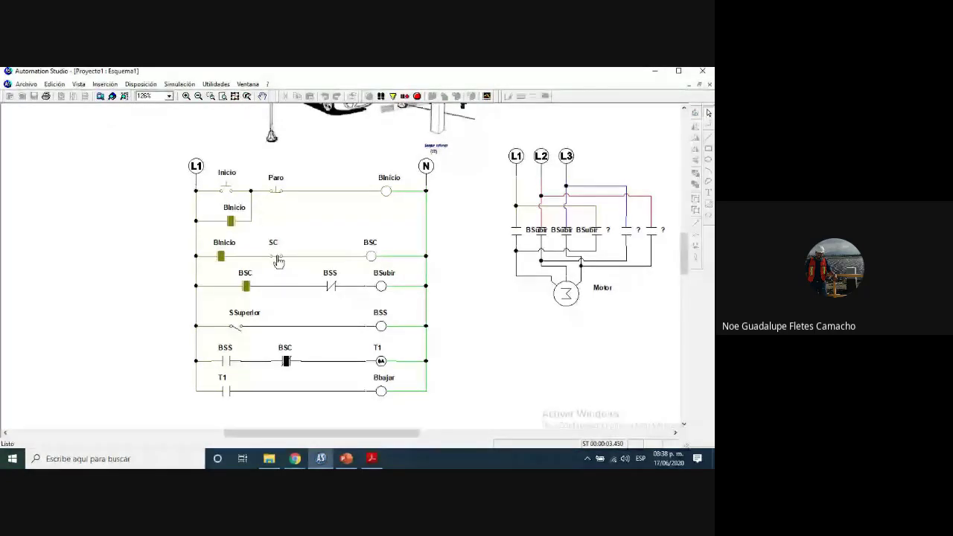
pyautogui.scroll(1, 287, 266)
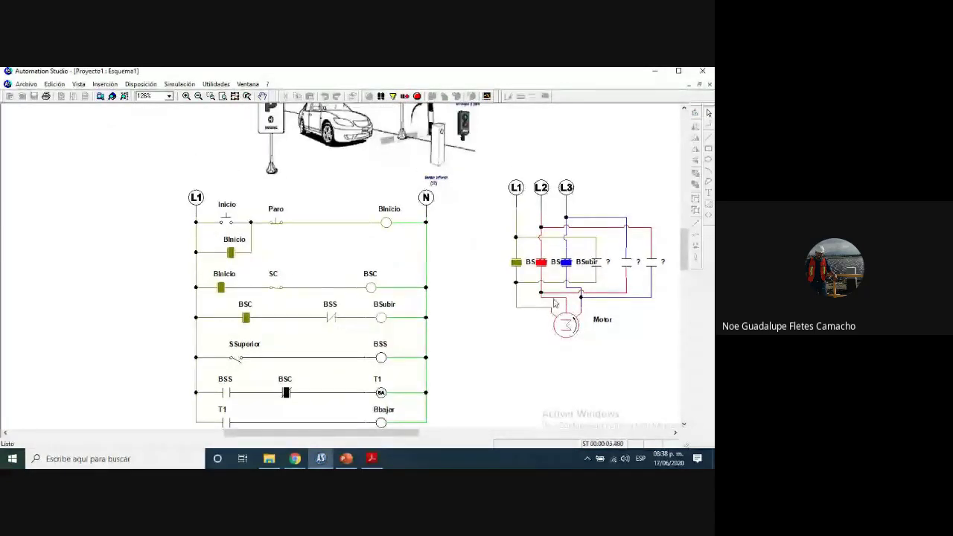
pyautogui.scroll(-1, 505, 265)
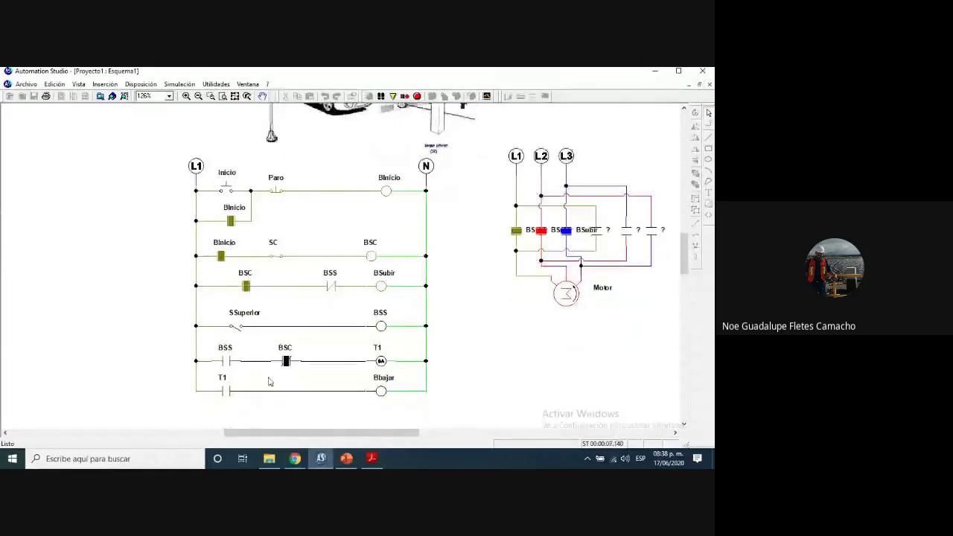
pyautogui.click(238, 335)
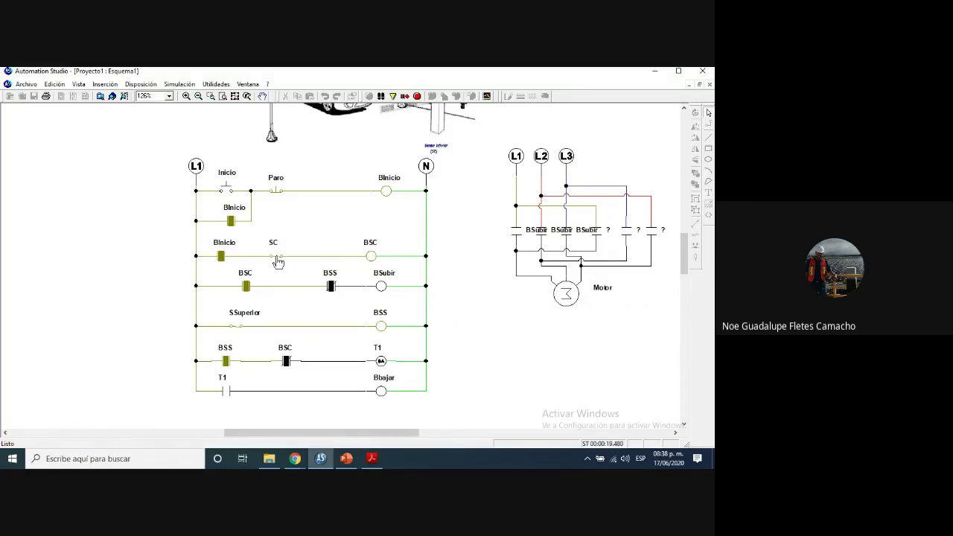
pyautogui.click(276, 260)
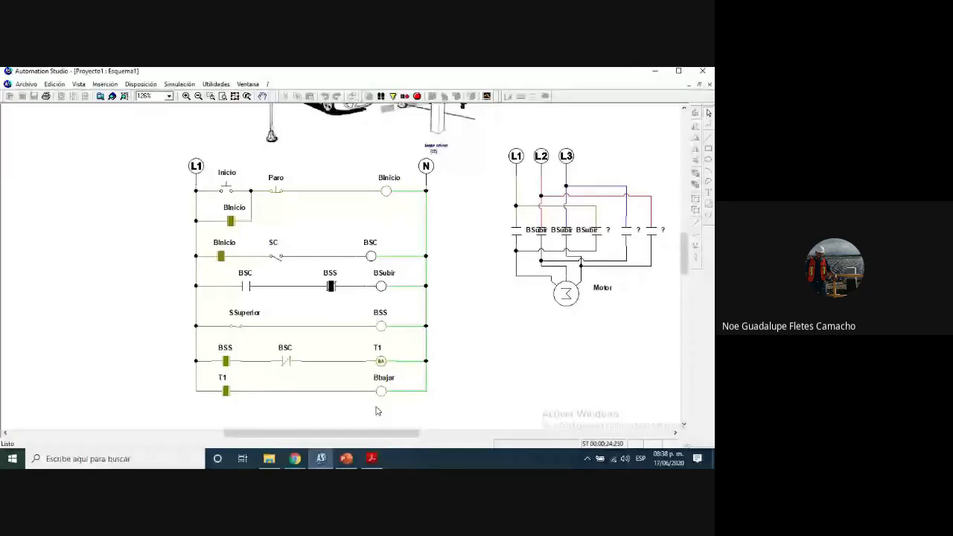
pyautogui.click(419, 98)
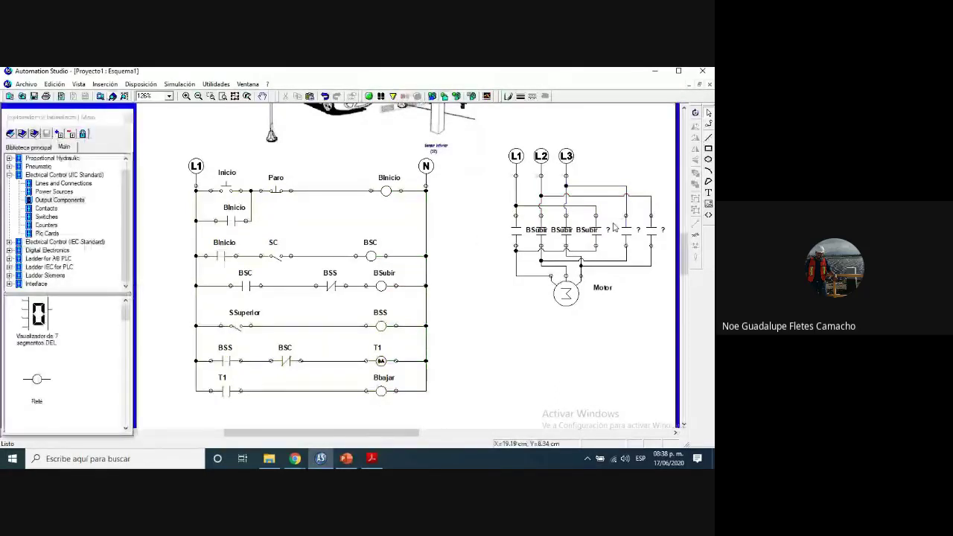
# Assign the three unlabelled reversing contacts in the motor power circuit to Bbajar
pyautogui.doubleClick(615, 227)
pyautogui.click(269, 278)
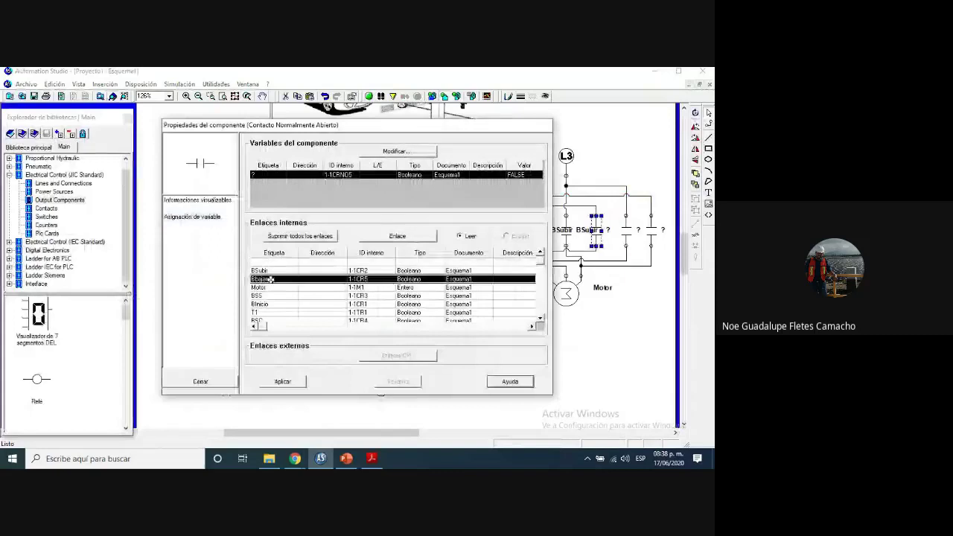
pyautogui.click(284, 381)
pyautogui.click(201, 382)
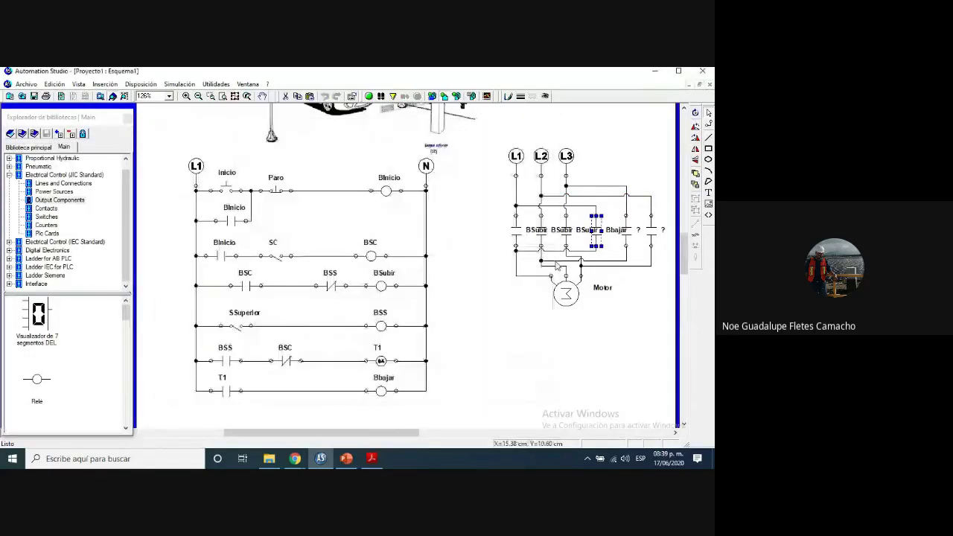
pyautogui.doubleClick(625, 229)
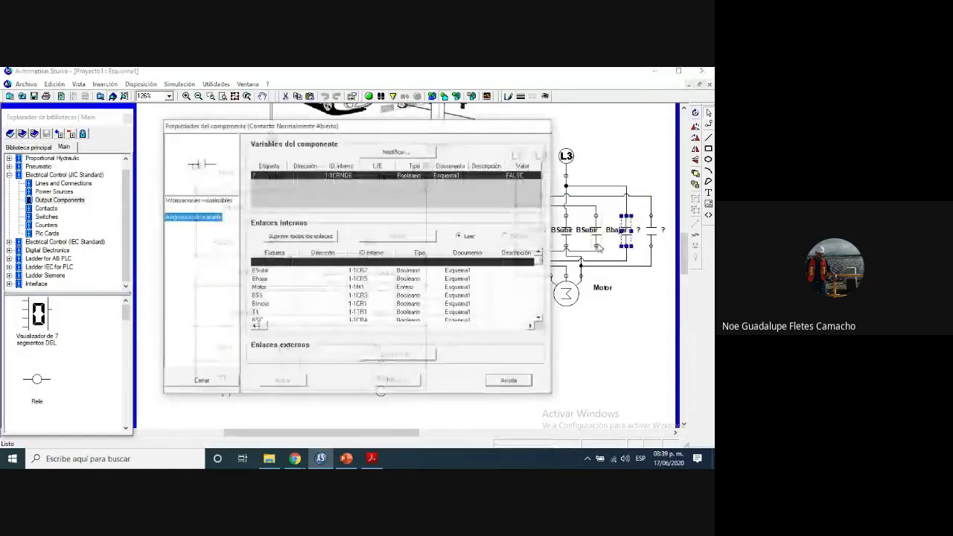
pyautogui.click(275, 278)
pyautogui.click(201, 379)
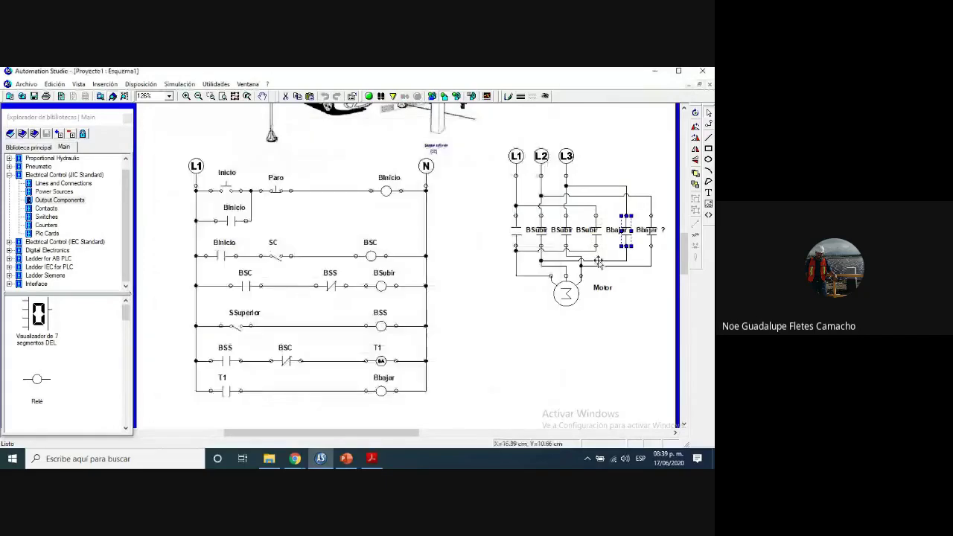
pyautogui.doubleClick(653, 235)
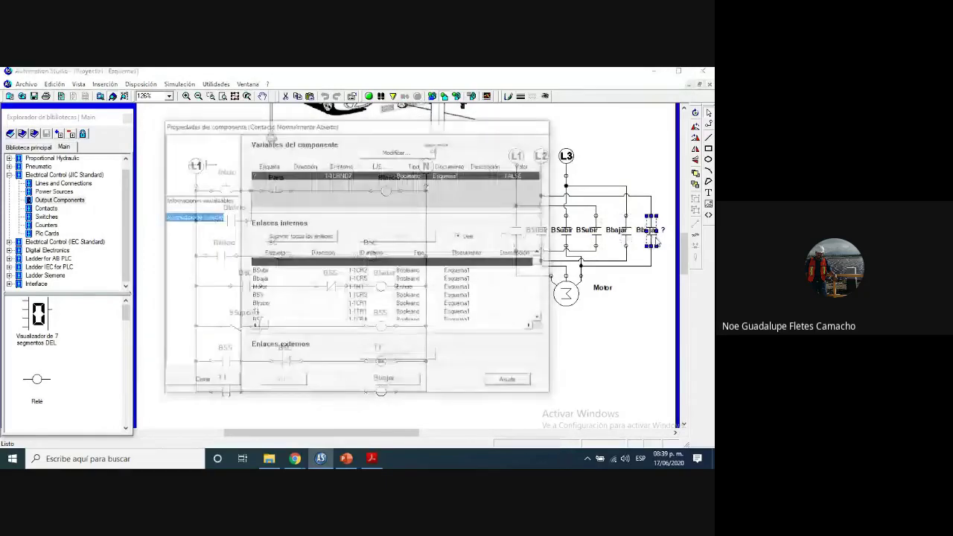
pyautogui.click(200, 379)
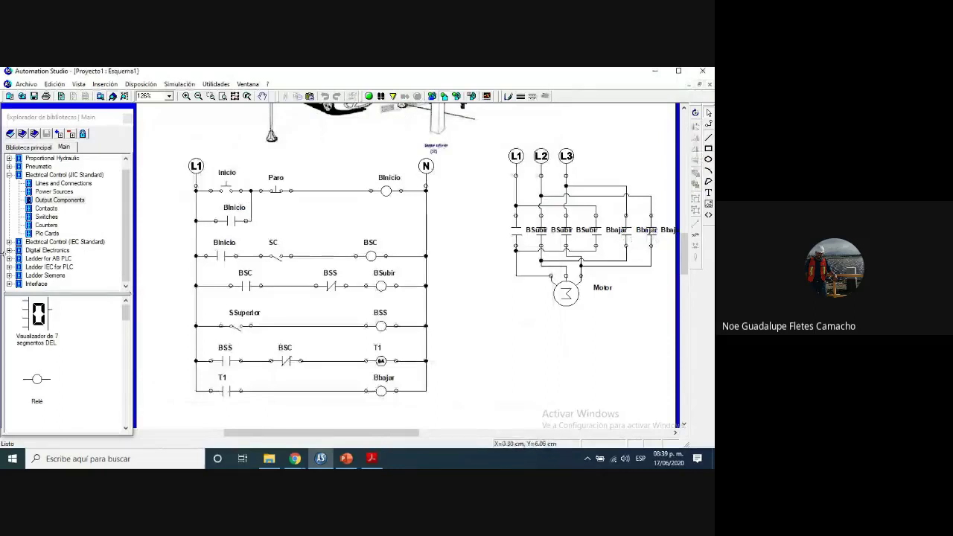
# Place an indicator light above the BSC coil and label it carro
pyautogui.click(47, 376)
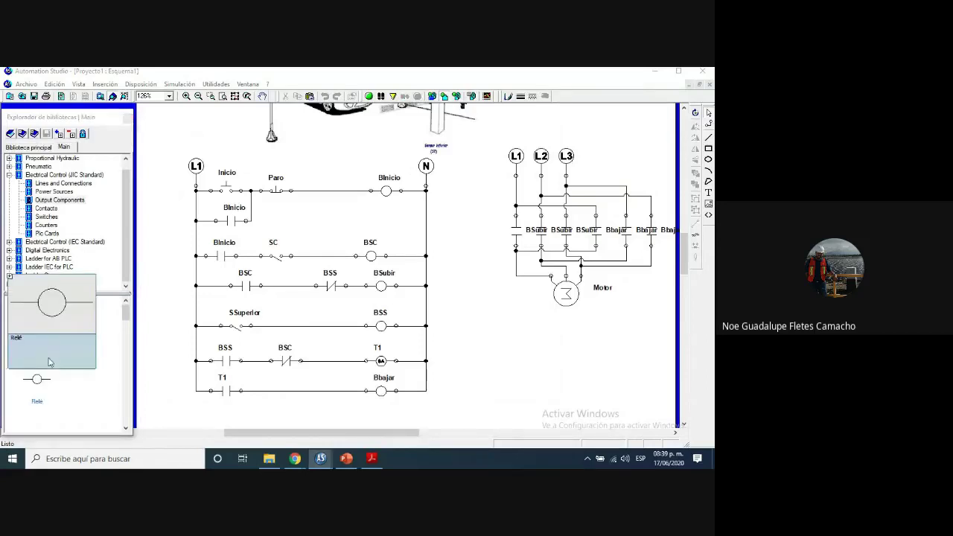
pyautogui.scroll(-5, 39, 353)
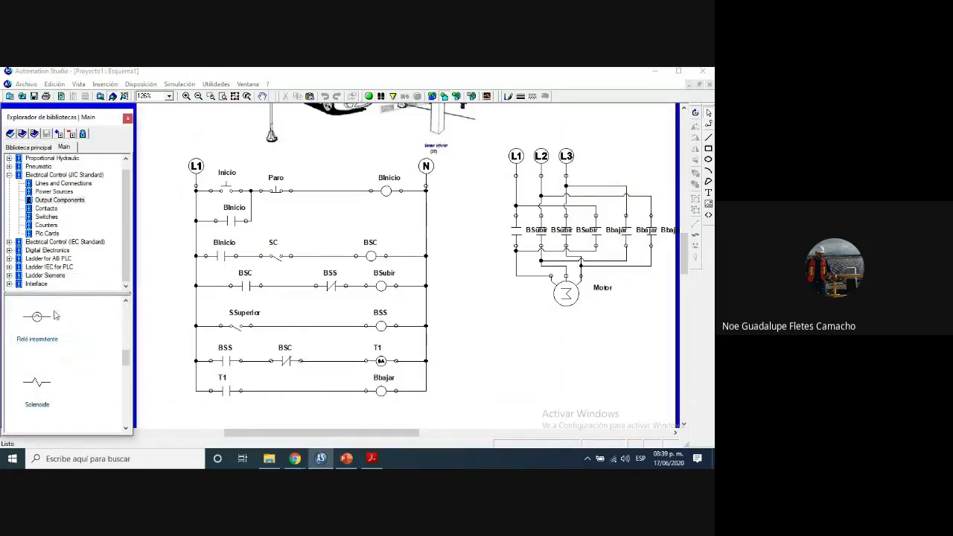
pyautogui.scroll(-3, 39, 352)
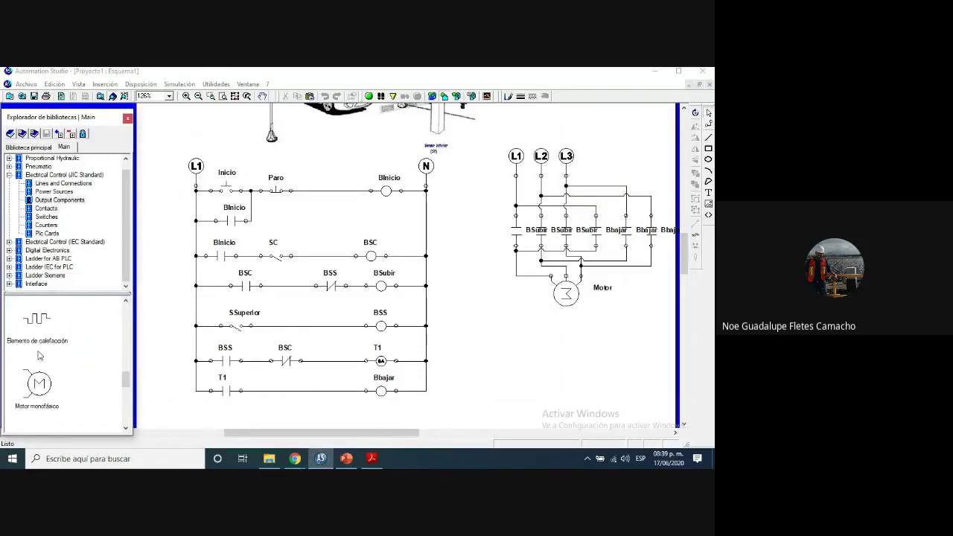
pyautogui.moveTo(40, 355)
pyautogui.moveTo(39, 353); pyautogui.dragTo(376, 171)
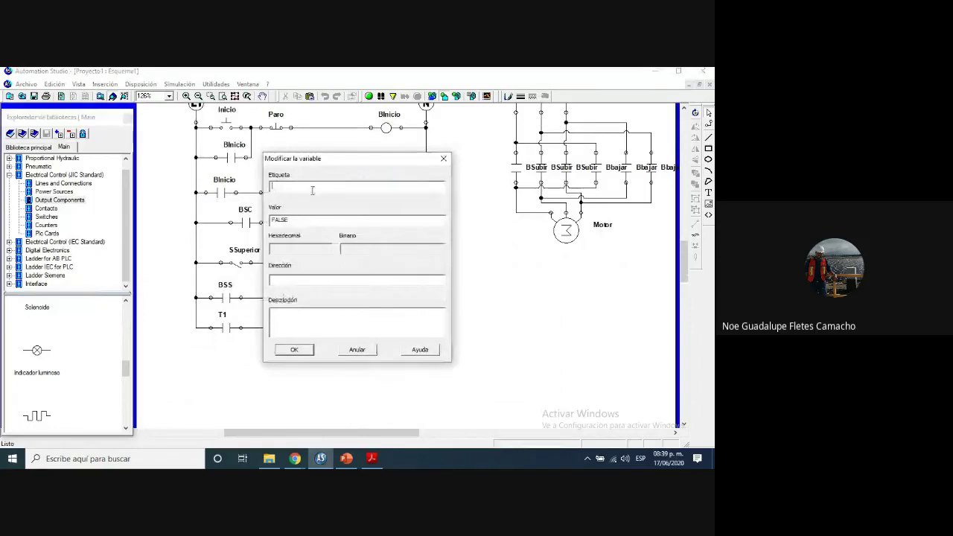
pyautogui.write('carro')
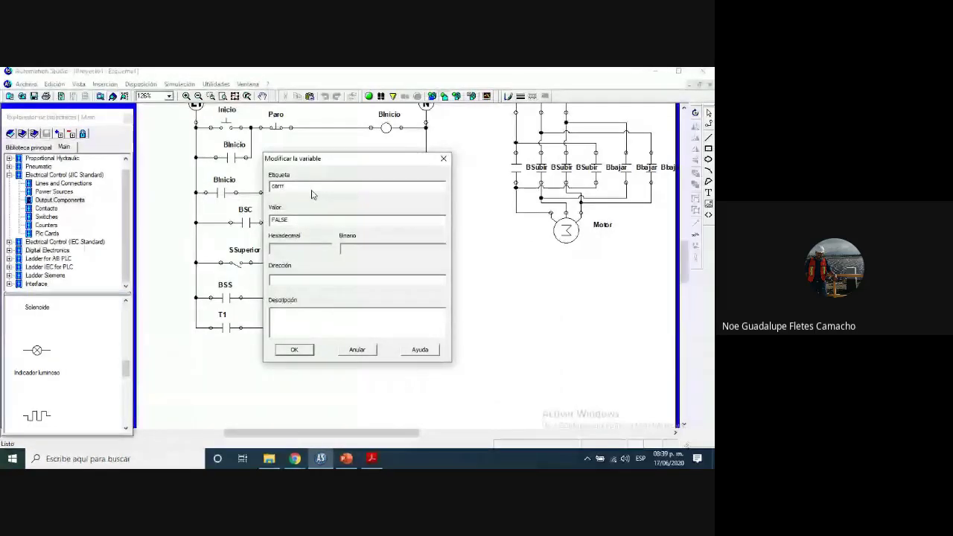
pyautogui.press('Return')
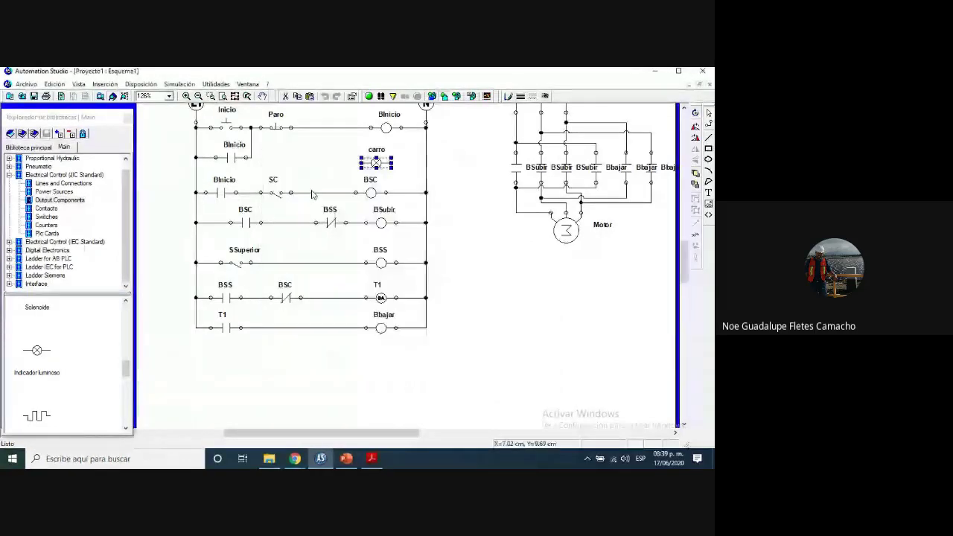
# Wire the carro indicator light in parallel with the BSC coil and centre it above the coil
pyautogui.click(573, 280)
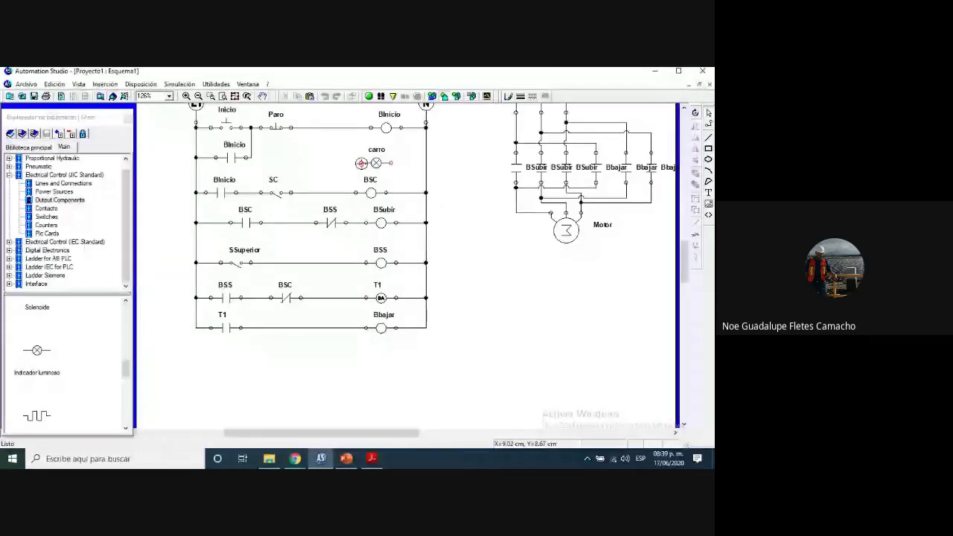
pyautogui.moveTo(361, 163); pyautogui.dragTo(356, 192)
pyautogui.moveTo(390, 163); pyautogui.dragTo(371, 163)
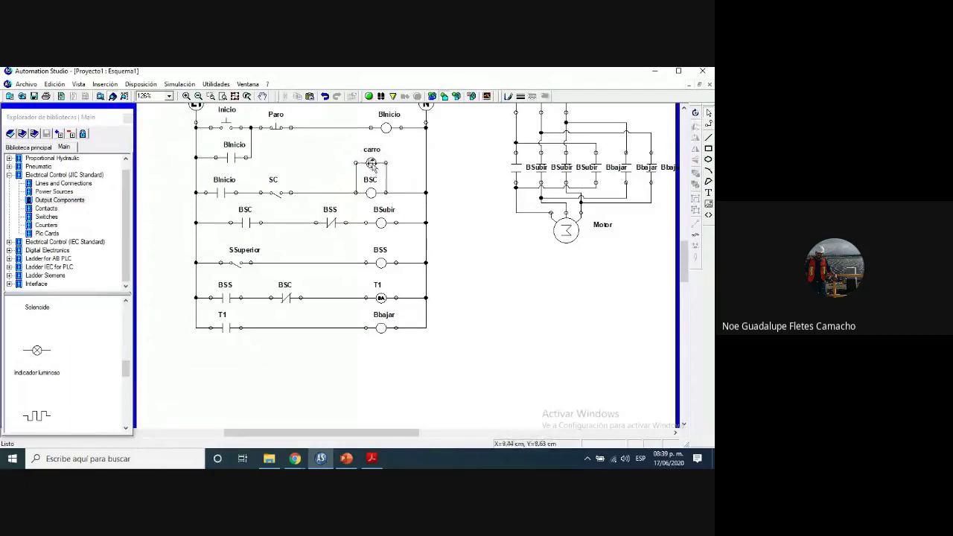
# Set the carro indicator light's colour to green and apply the change
pyautogui.doubleClick(370, 163)
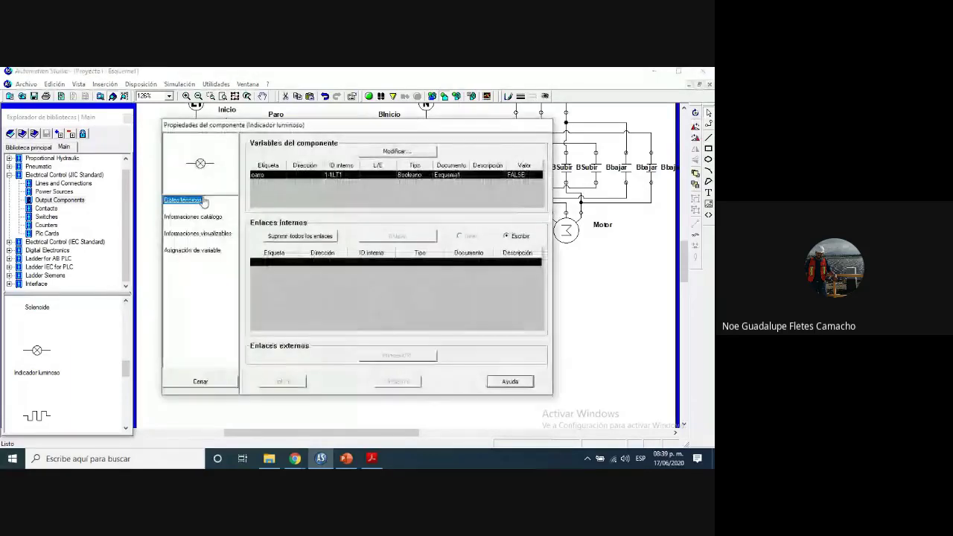
pyautogui.click(387, 155)
pyautogui.click(336, 226)
pyautogui.click(319, 332)
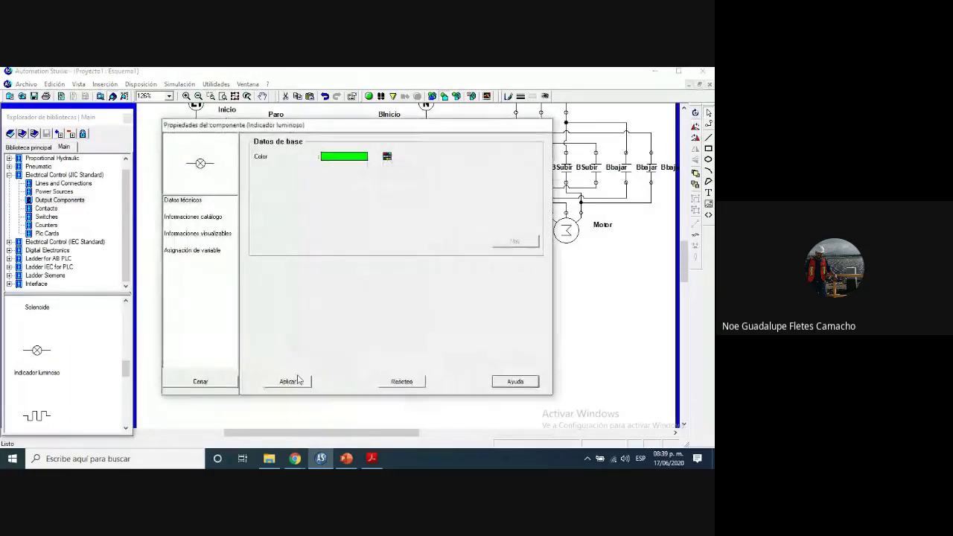
pyautogui.click(288, 381)
pyautogui.click(201, 382)
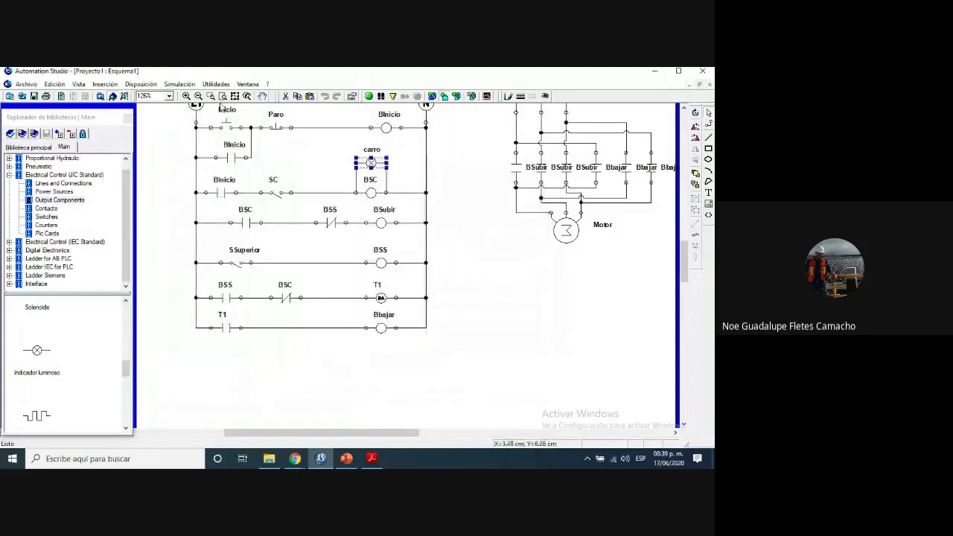
# Simulate a full cycle with Inicio, SC and SSuperior to check the carro light and both motor directions, and stop the simulation
pyautogui.scroll(1, 417, 143)
pyautogui.press('F9')
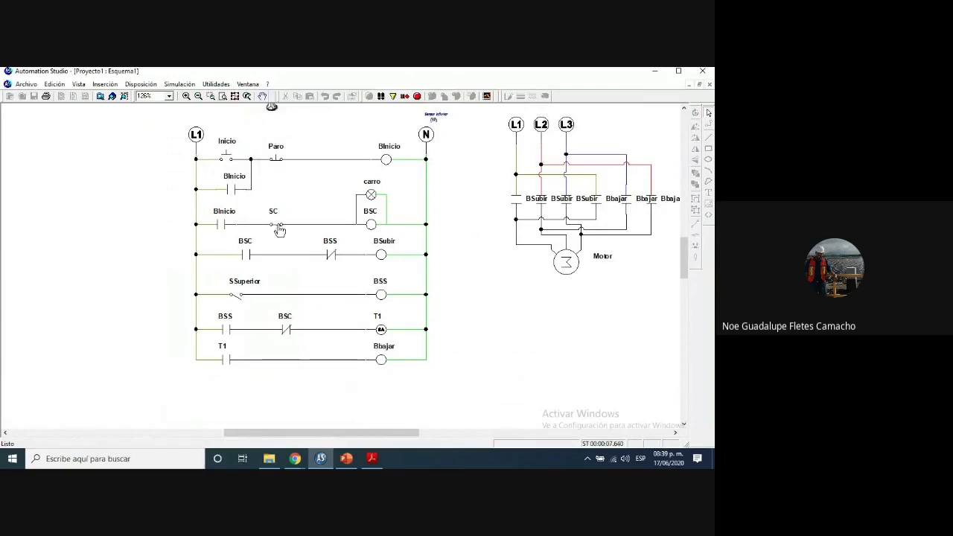
pyautogui.click(227, 160)
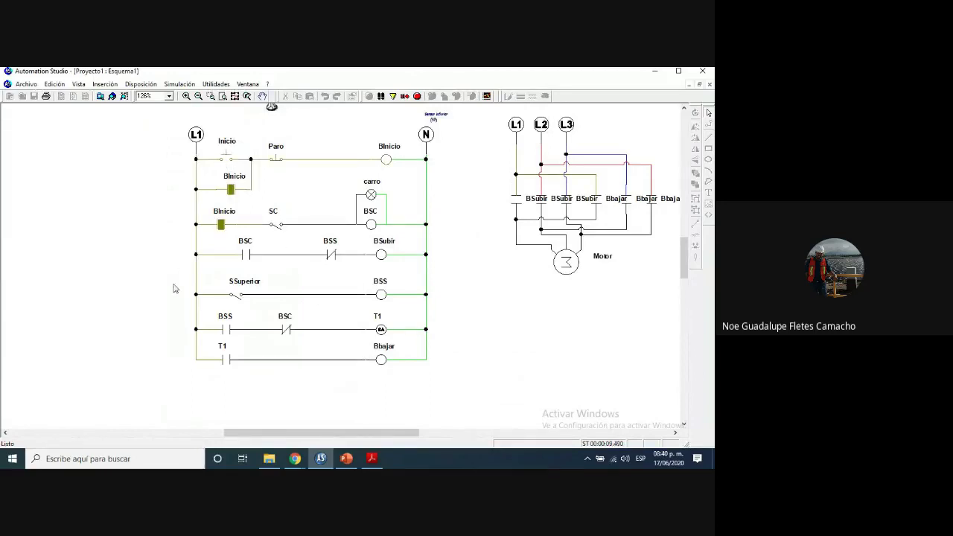
pyautogui.click(276, 225)
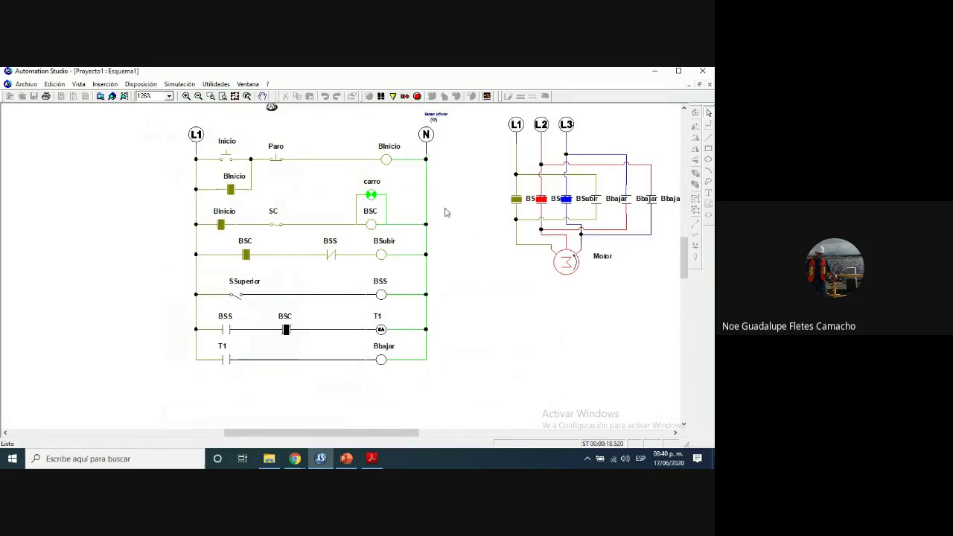
pyautogui.click(239, 298)
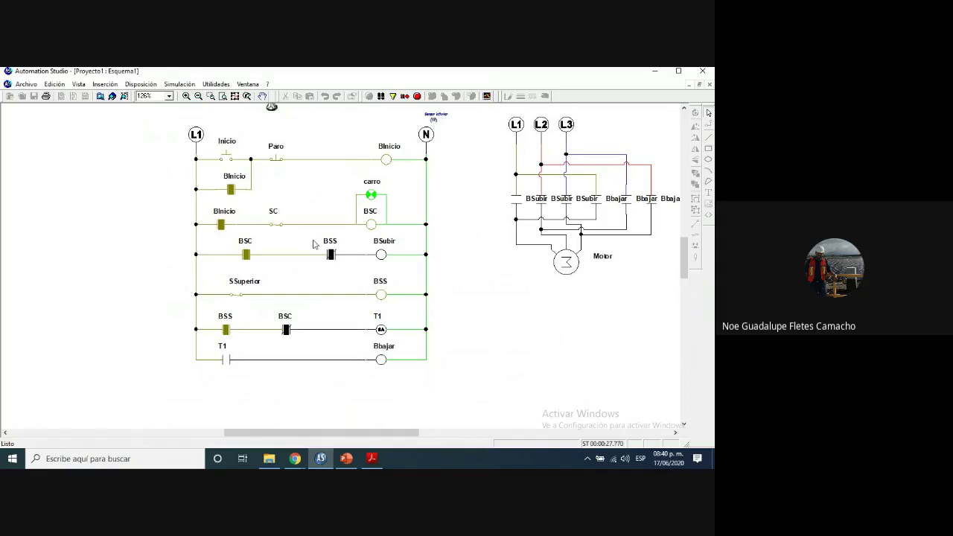
pyautogui.click(277, 226)
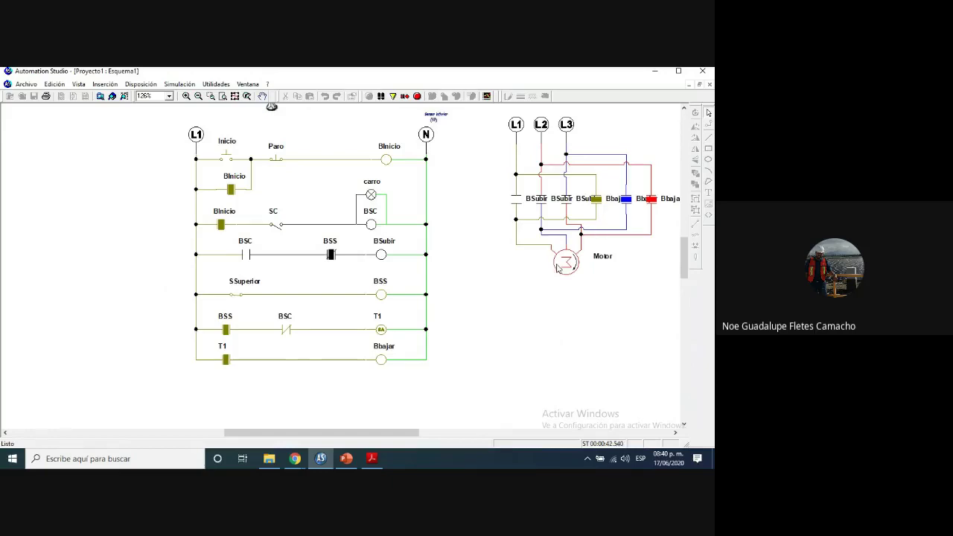
pyautogui.click(239, 301)
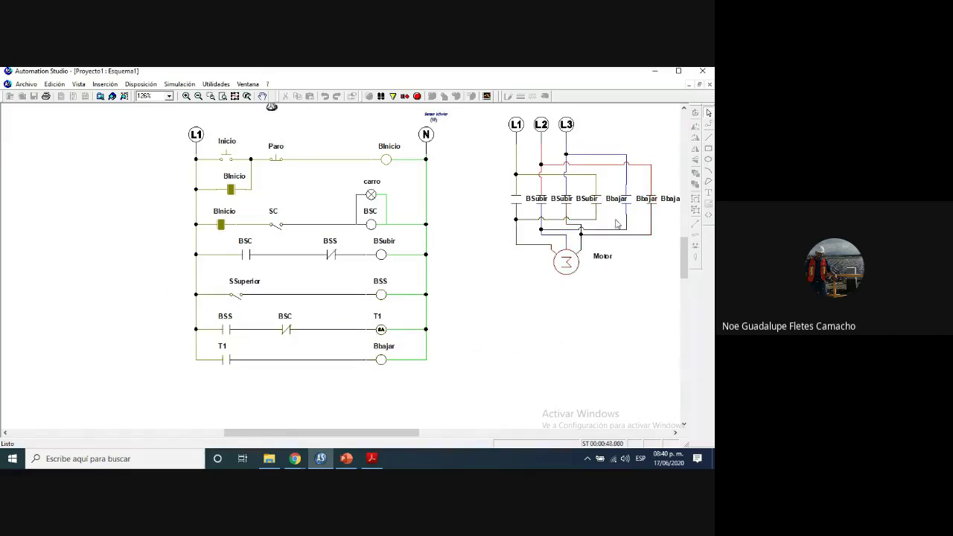
pyautogui.click(416, 97)
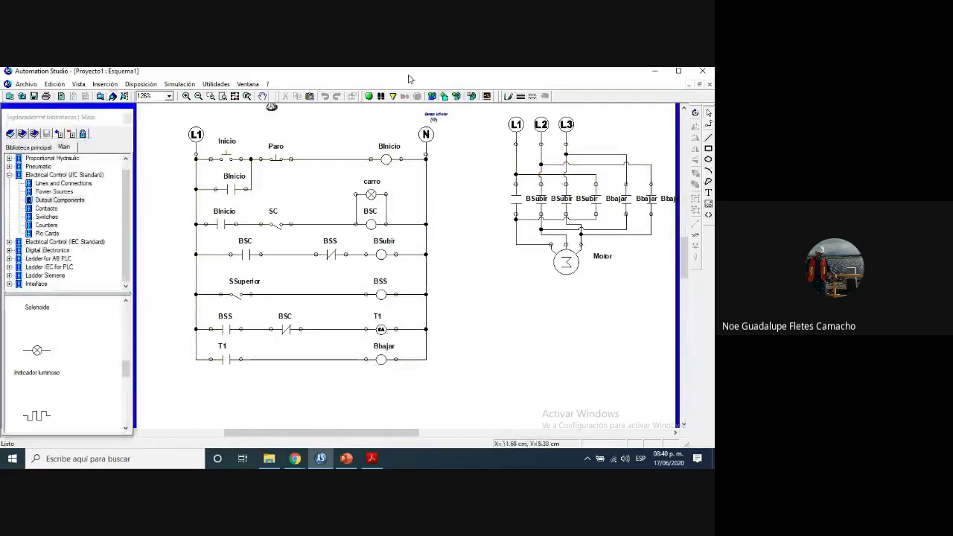
# Add a normally open contact in parallel with the T1 contact and assign it to Bbajar as a holding contact
pyautogui.click(50, 209)
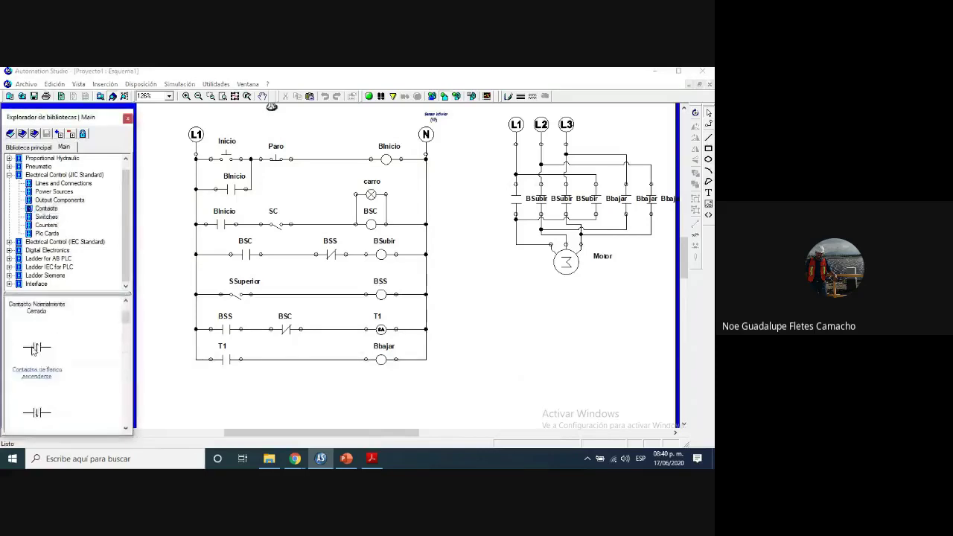
pyautogui.moveTo(36, 319); pyautogui.dragTo(193, 360)
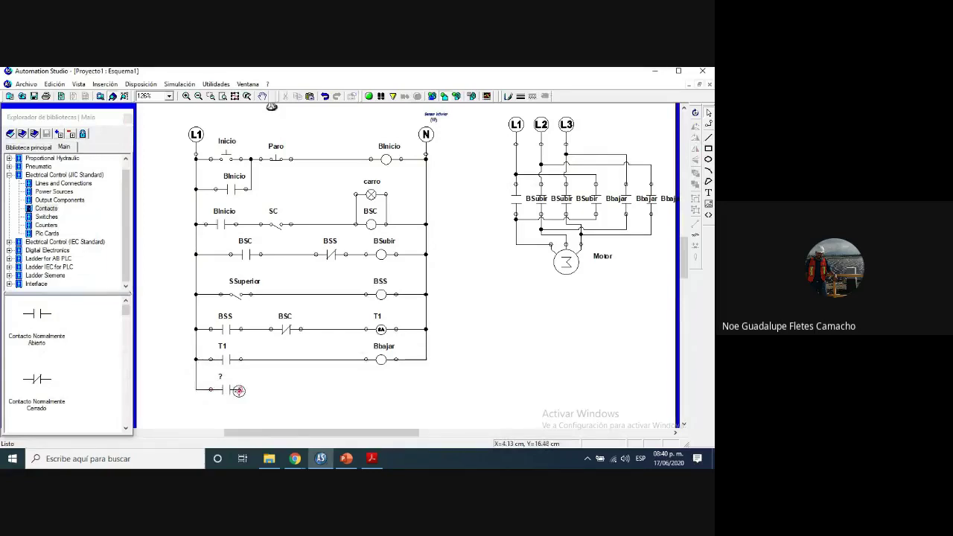
pyautogui.moveTo(241, 388)
pyautogui.mouseDown()
pyautogui.moveTo(266, 390)
pyautogui.moveTo(257, 360)
pyautogui.mouseUp()
pyautogui.click(225, 388)
pyautogui.doubleClick(223, 388)
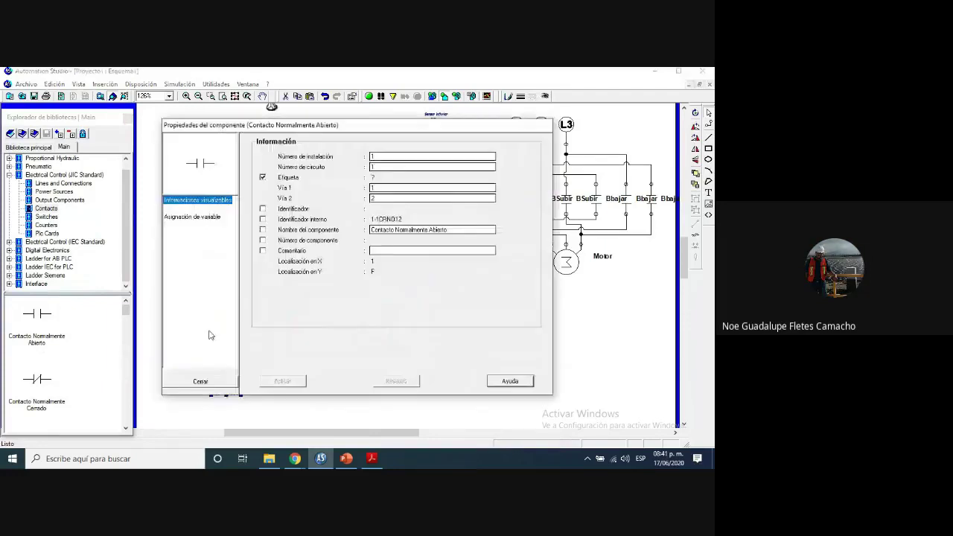
pyautogui.click(193, 216)
pyautogui.click(298, 278)
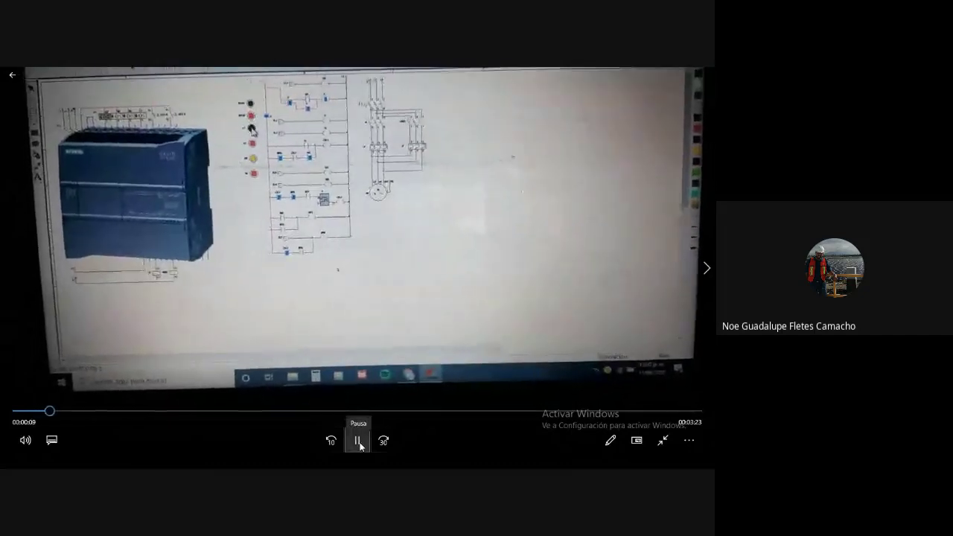
# Replay the opening seconds of the video 20200611_230745, pausing to examine how its PLC ladder and motor circuit operate
pyautogui.click(359, 442)
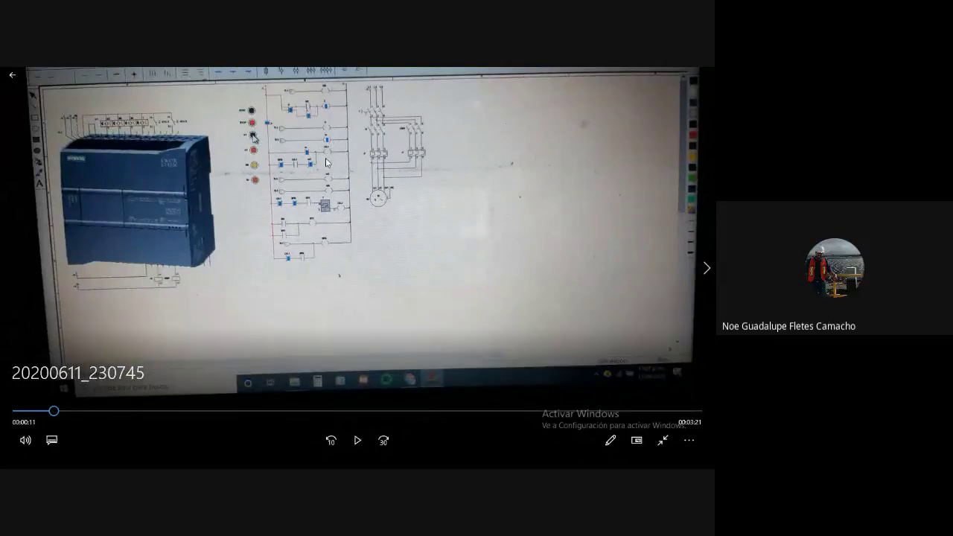
pyautogui.click(361, 442)
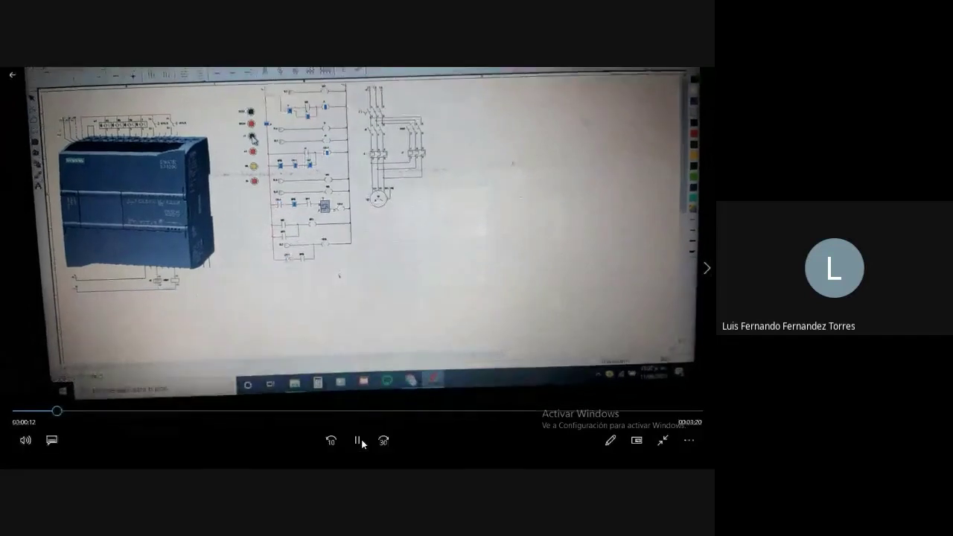
pyautogui.click(358, 441)
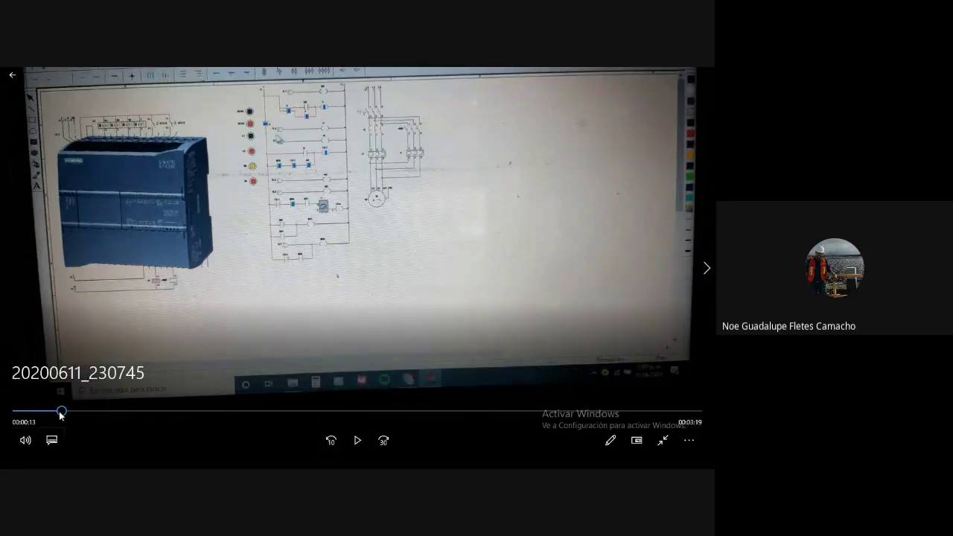
pyautogui.moveTo(61, 411); pyautogui.dragTo(56, 411)
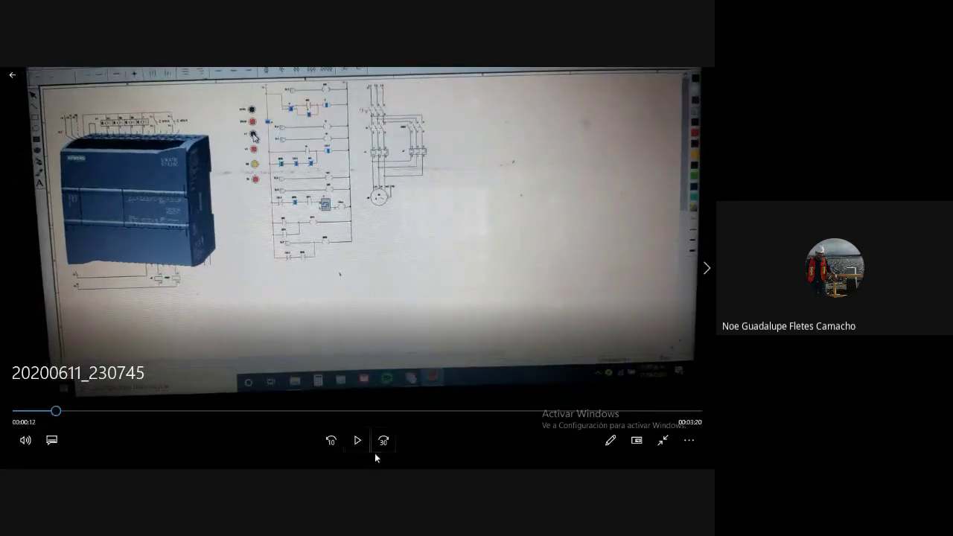
pyautogui.click(358, 442)
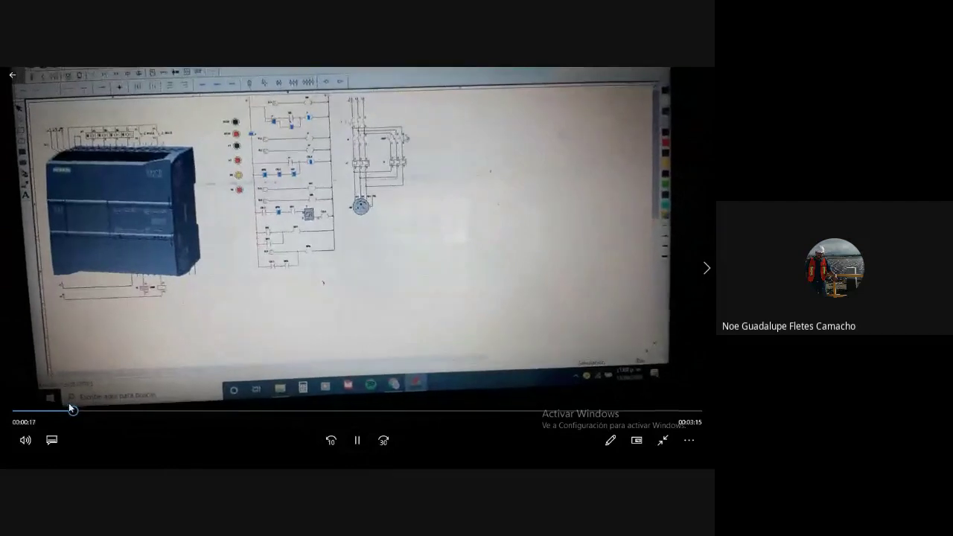
pyautogui.moveTo(69, 412); pyautogui.dragTo(44, 411)
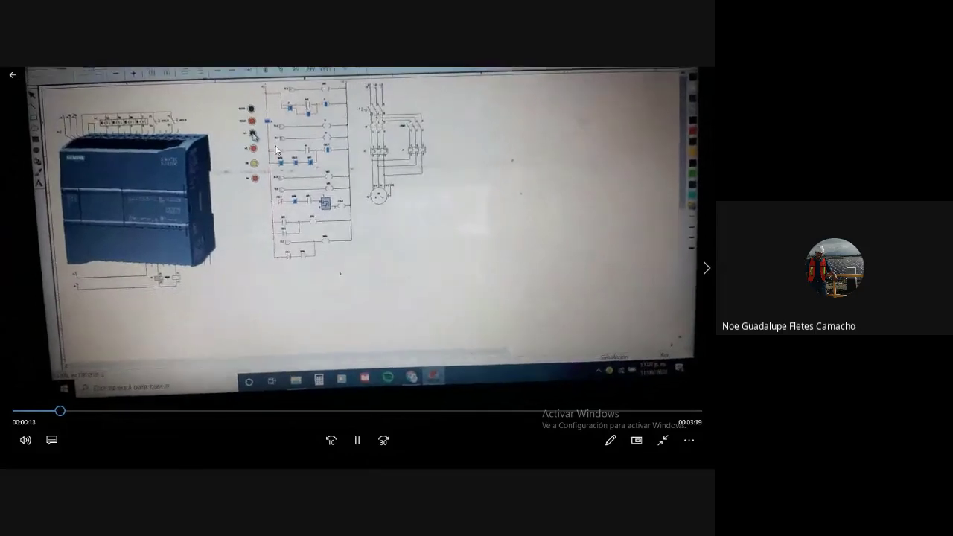
pyautogui.click(357, 440)
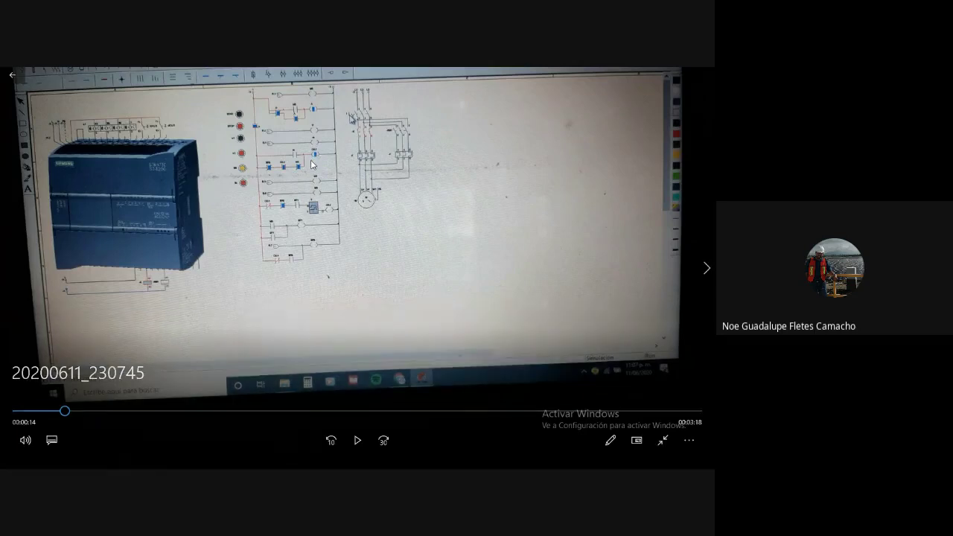
# Close the video, switch back to Automation Studio, and review the barrier's control ladder and motor circuit
pyautogui.hotkey('alt', 'F4')
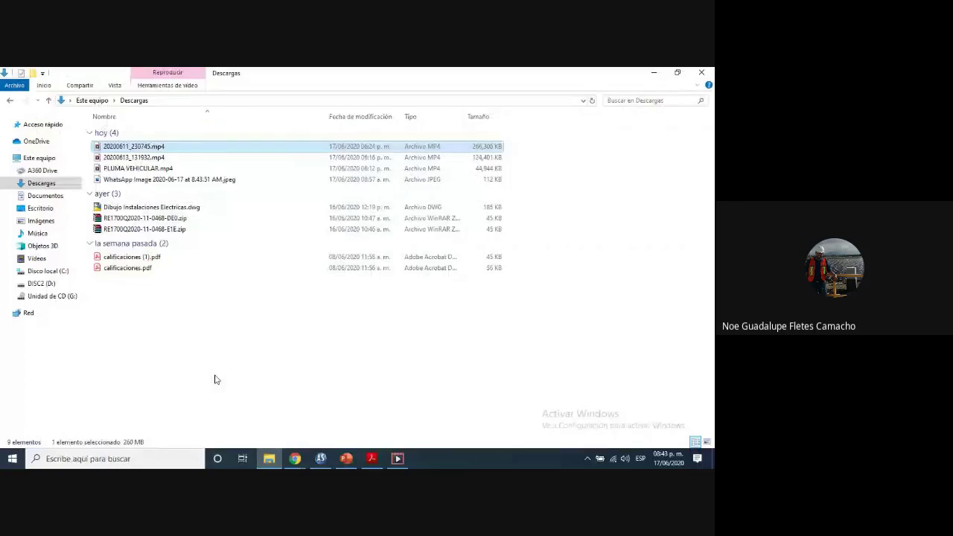
pyautogui.hotkey('alt', 'Tab')
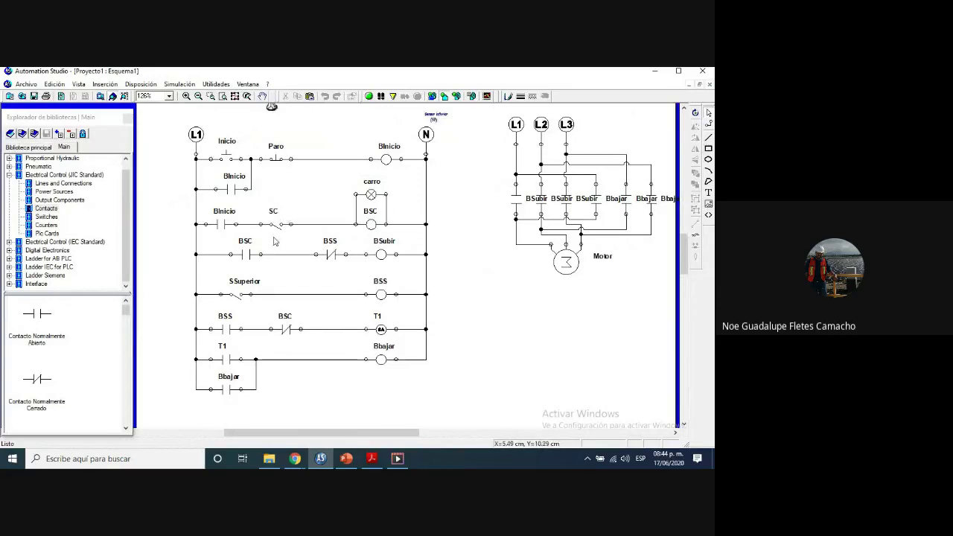
pyautogui.scroll(3, 274, 240)
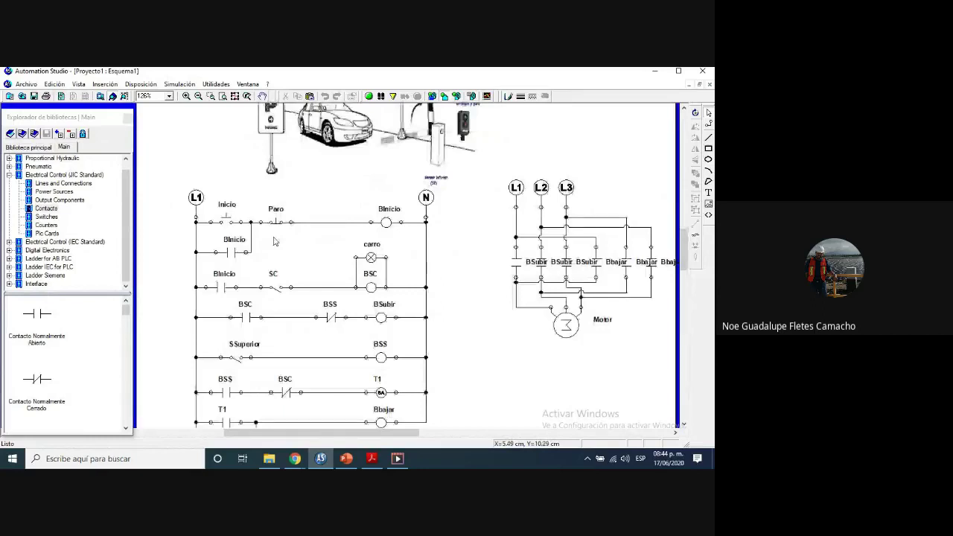
pyautogui.scroll(-1, 275, 240)
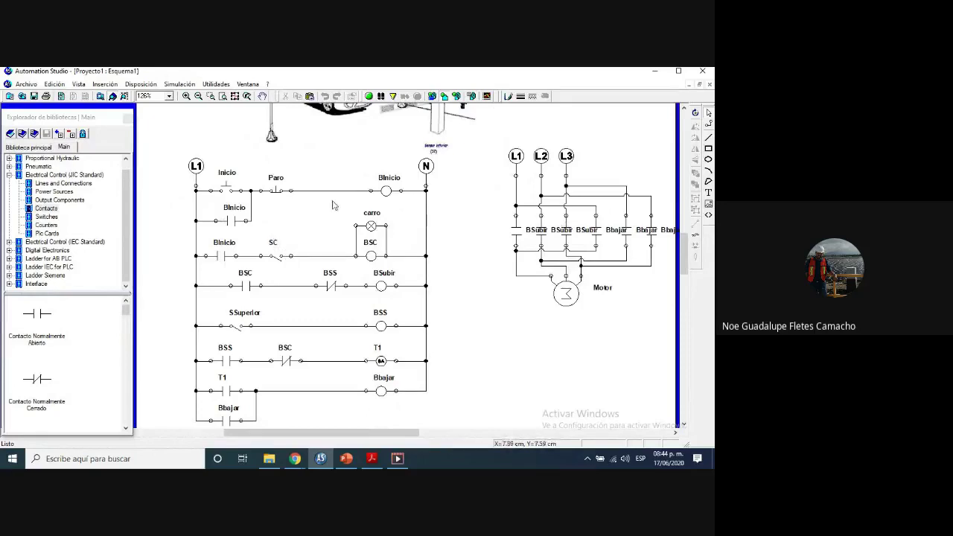
pyautogui.scroll(-1, 333, 206)
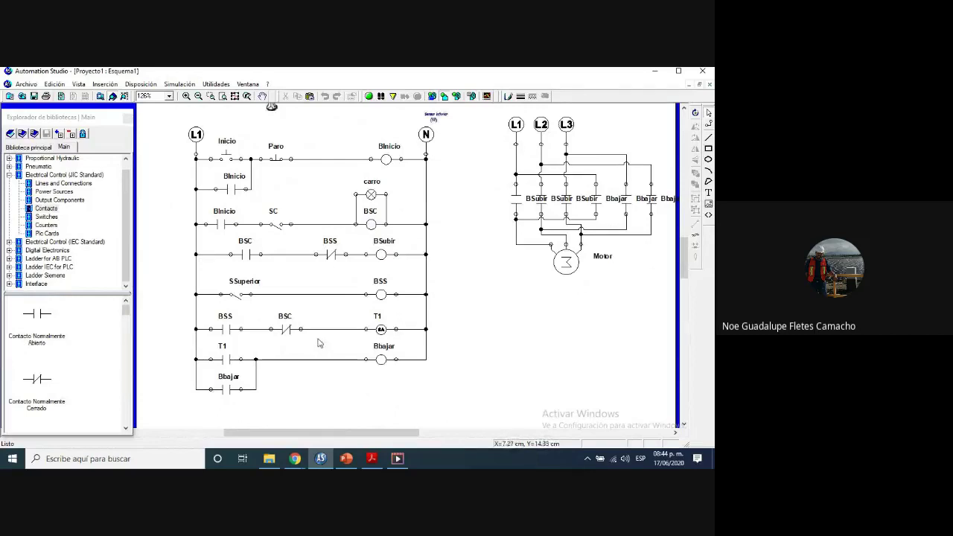
pyautogui.scroll(1, 356, 192)
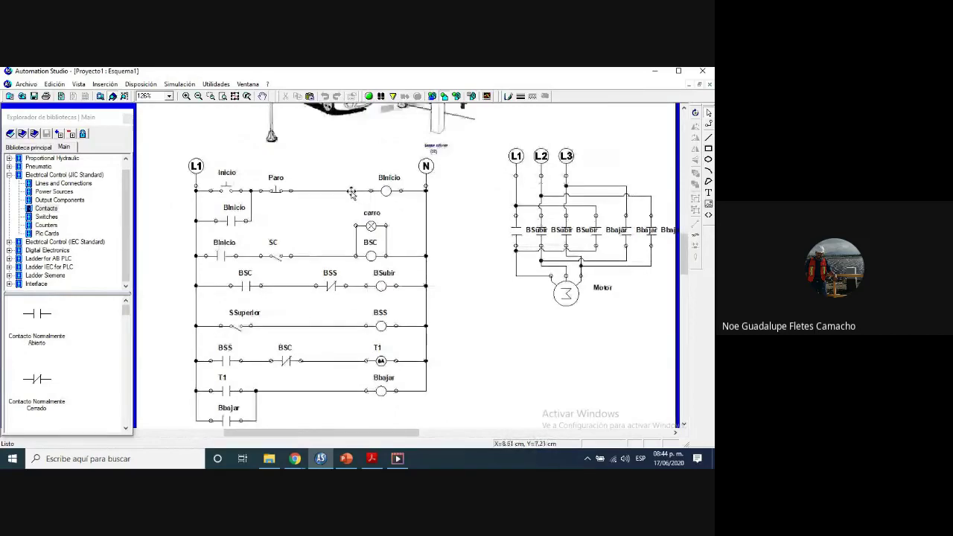
# Start the simulation, activate Inicio and close the SC switch to check that the motor runs in the BSubir direction
pyautogui.scroll(-1, 356, 192)
pyautogui.click(369, 97)
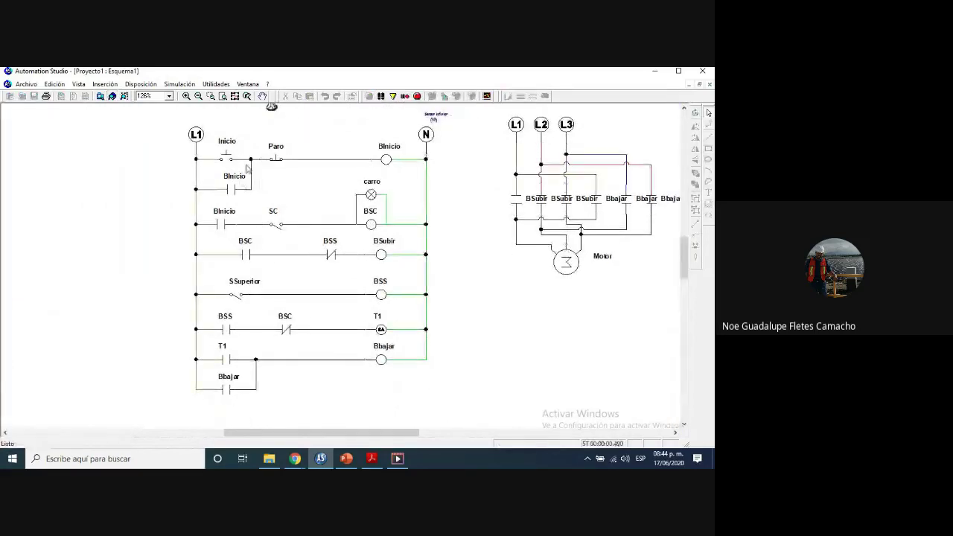
pyautogui.click(227, 158)
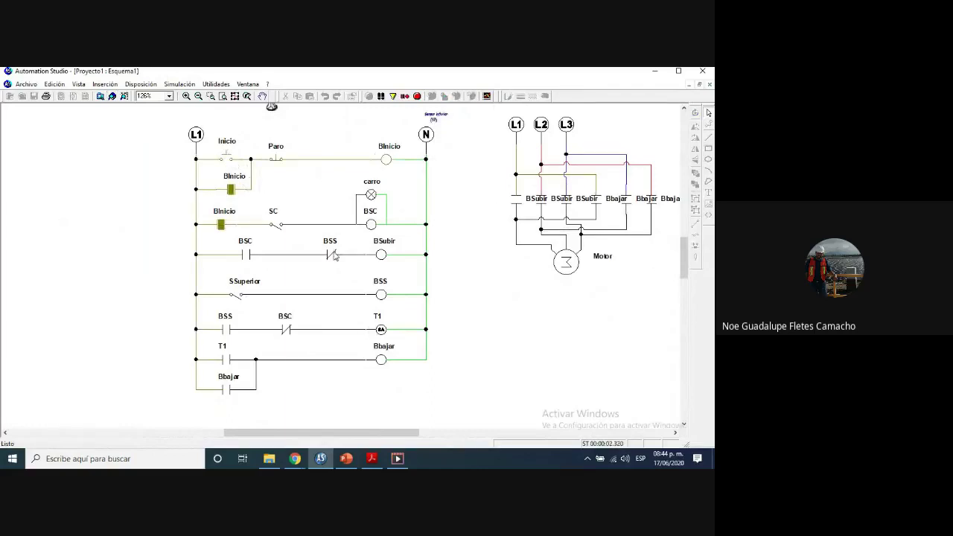
pyautogui.click(276, 223)
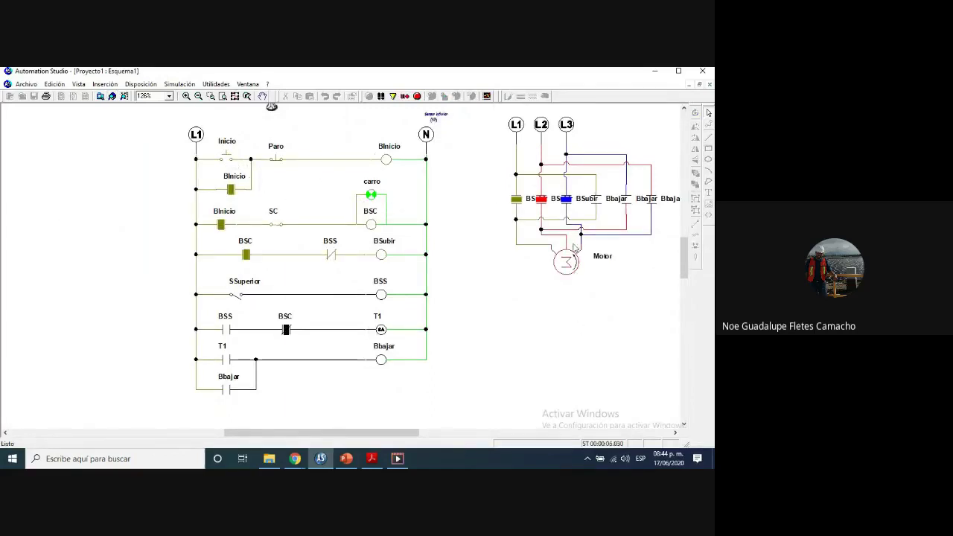
pyautogui.scroll(5, 444, 262)
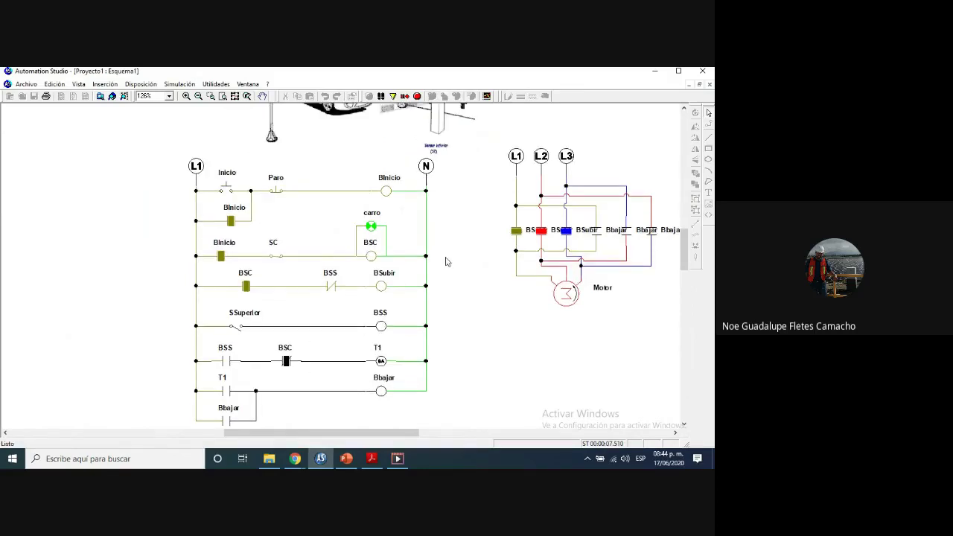
pyautogui.scroll(-5, 450, 173)
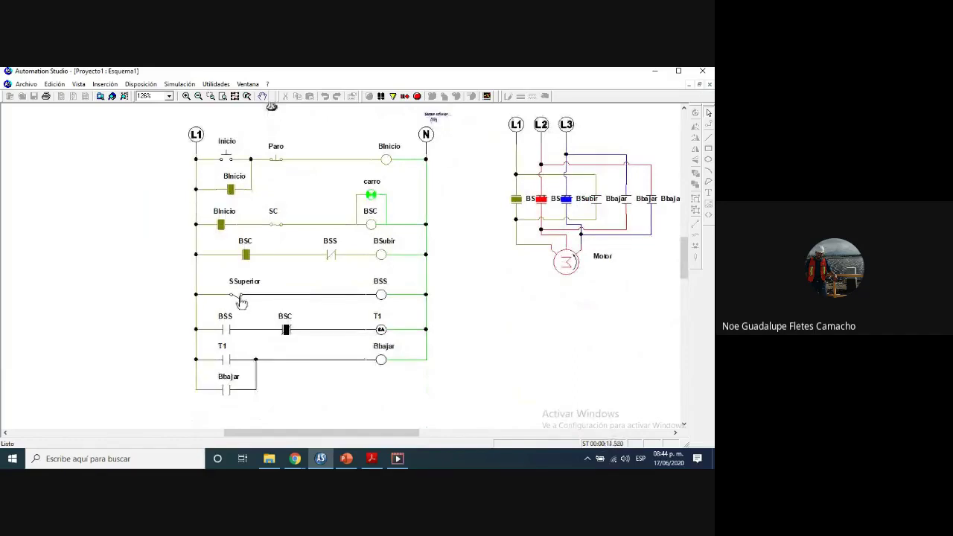
# Close the SSuperior switch in the running simulation and compare the stopped motor with the barrier illustration
pyautogui.click(241, 300)
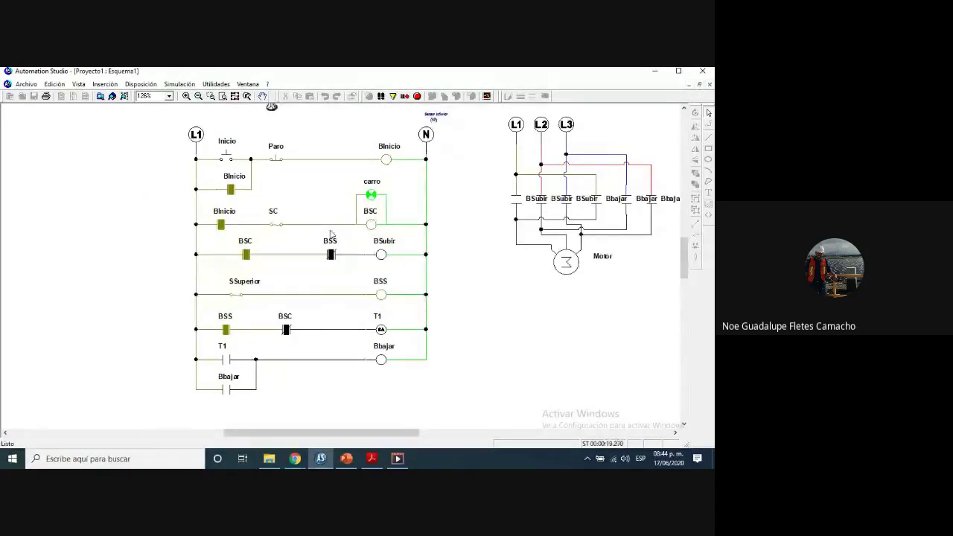
pyautogui.scroll(3, 330, 234)
pyautogui.scroll(3, 330, 234)
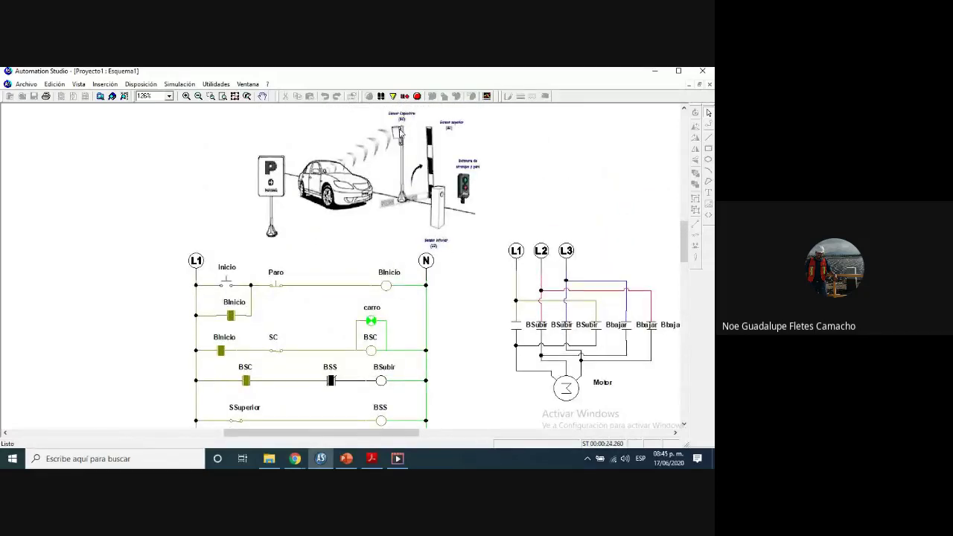
pyautogui.scroll(-4, 379, 215)
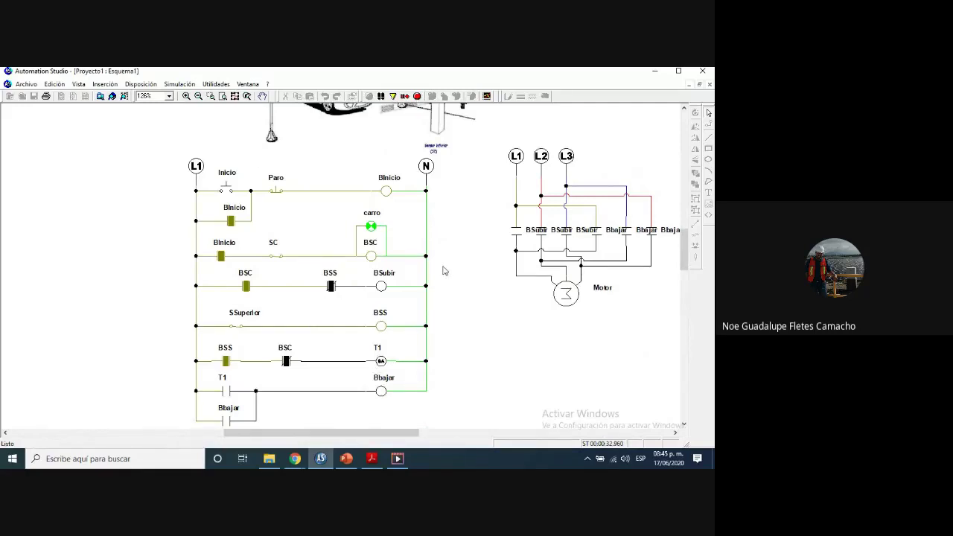
pyautogui.scroll(2, 443, 271)
pyautogui.scroll(-1, 313, 272)
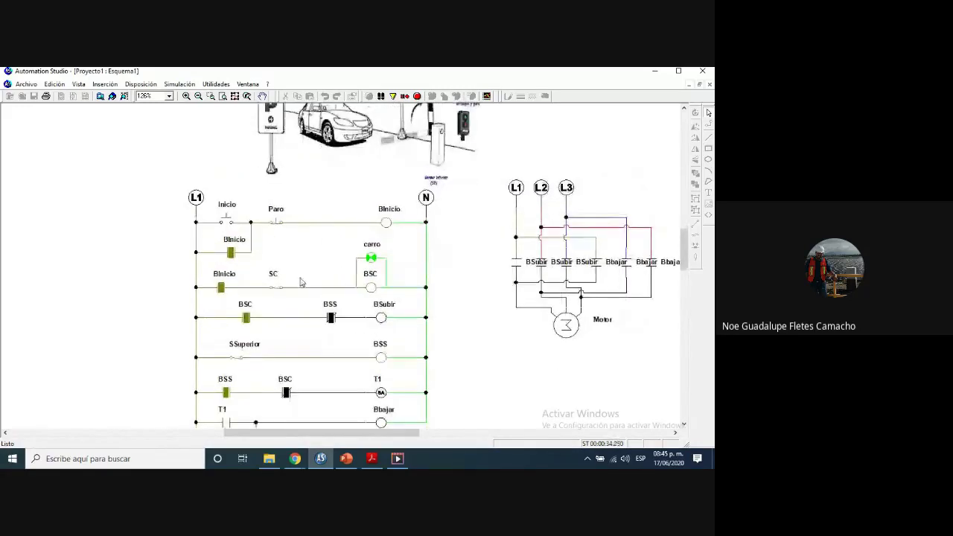
# Open SC and then SSuperior to check the T1 delay and Bbajar holding contact, and stop the simulation
pyautogui.click(287, 286)
pyautogui.scroll(-1, 288, 286)
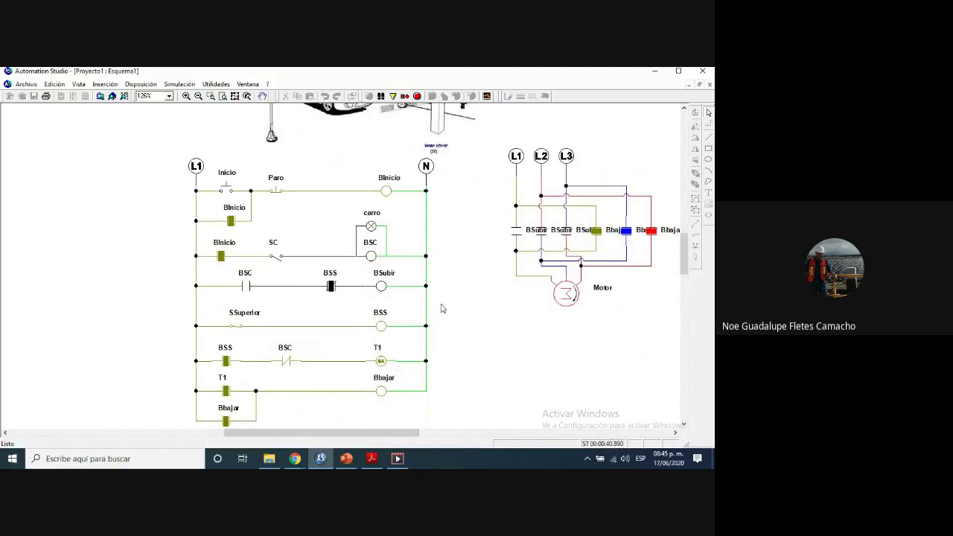
pyautogui.click(238, 332)
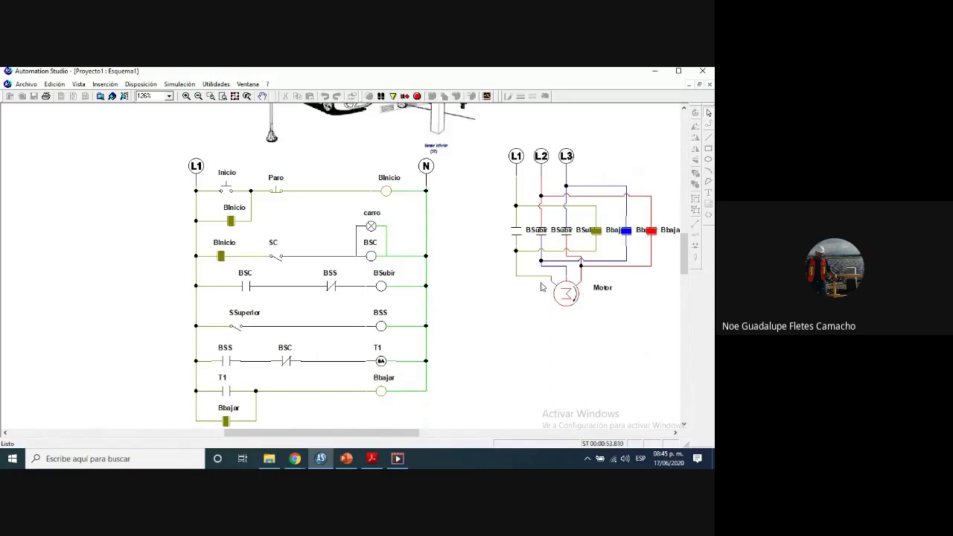
pyautogui.scroll(1, 445, 354)
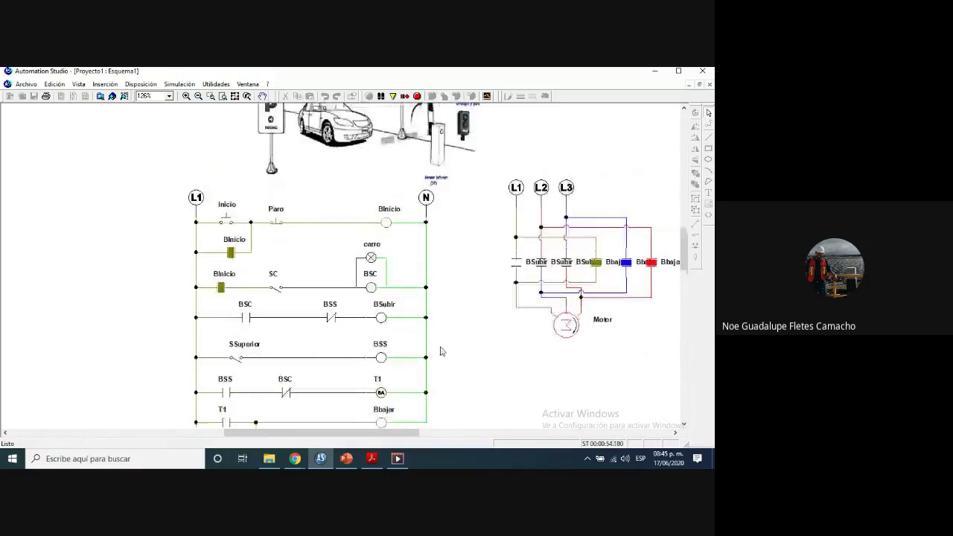
pyautogui.scroll(2, 440, 352)
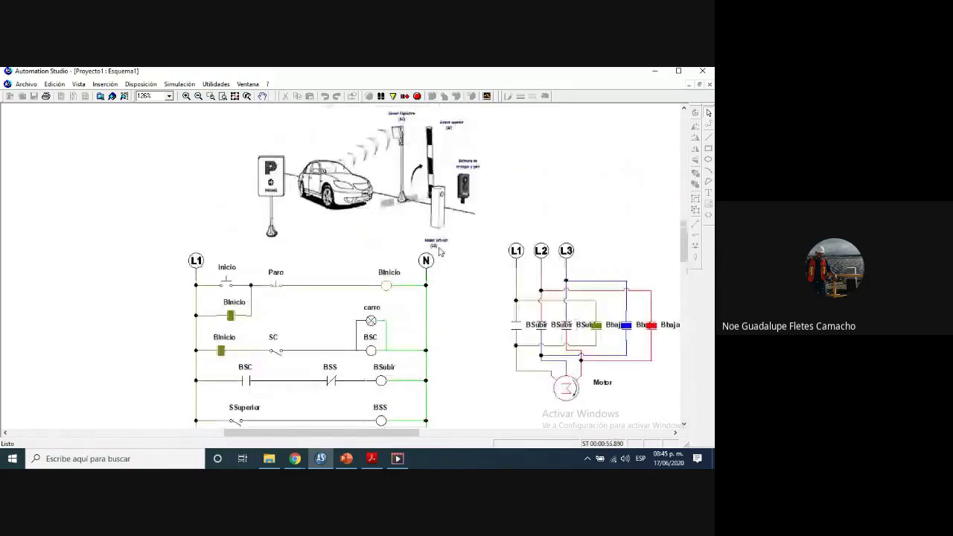
pyautogui.scroll(-2, 439, 251)
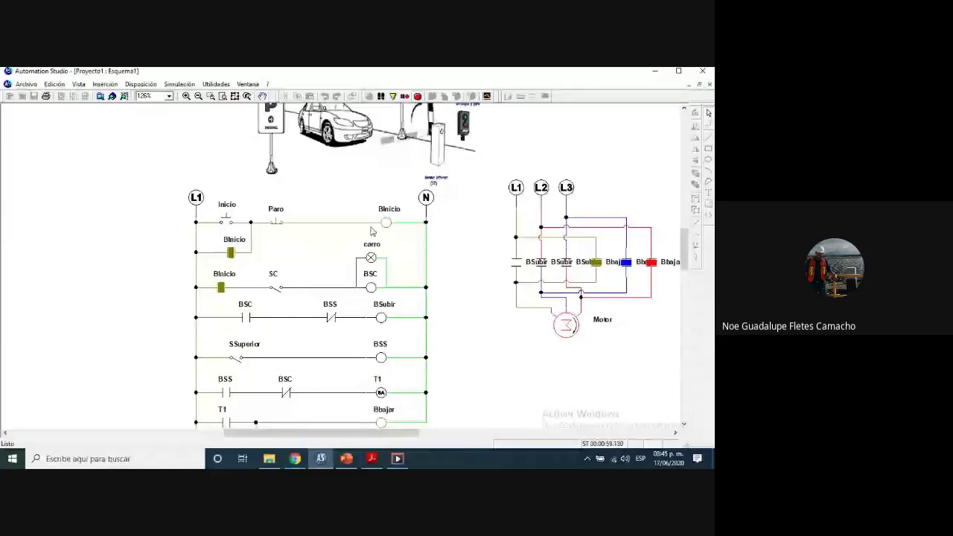
pyautogui.press('Escape')
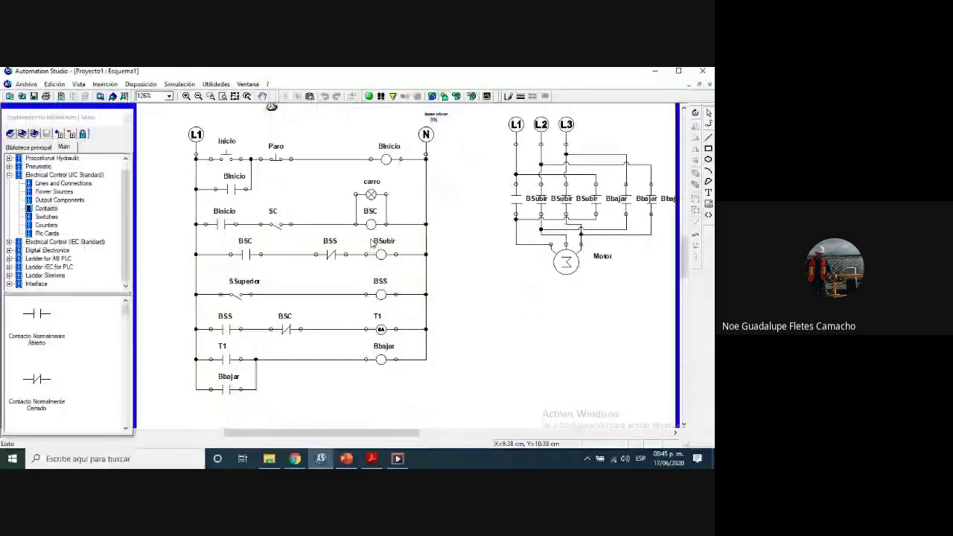
# Add a normally open switch labelled Sinferior below the Bbajar holding contact and wire it to the L1 rail
pyautogui.click(46, 217)
pyautogui.scroll(-2, 63, 357)
pyautogui.moveTo(37, 347); pyautogui.dragTo(245, 423)
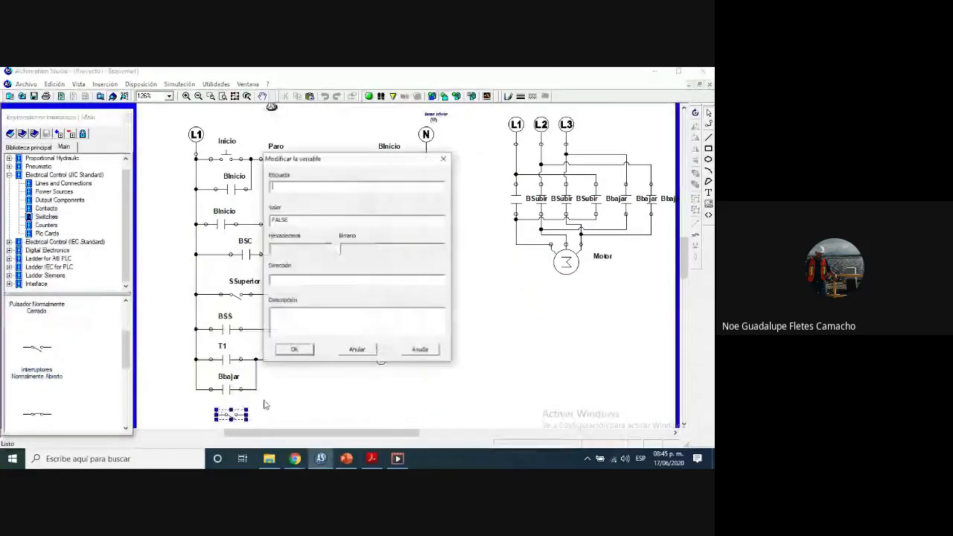
pyautogui.write('Si')
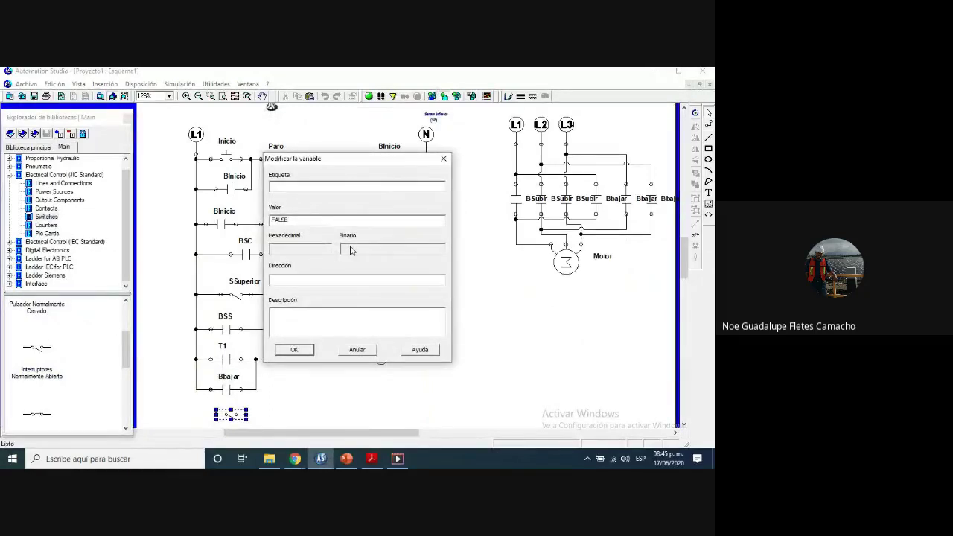
pyautogui.write('nferior')
pyautogui.click(295, 350)
pyautogui.scroll(-3, 304, 358)
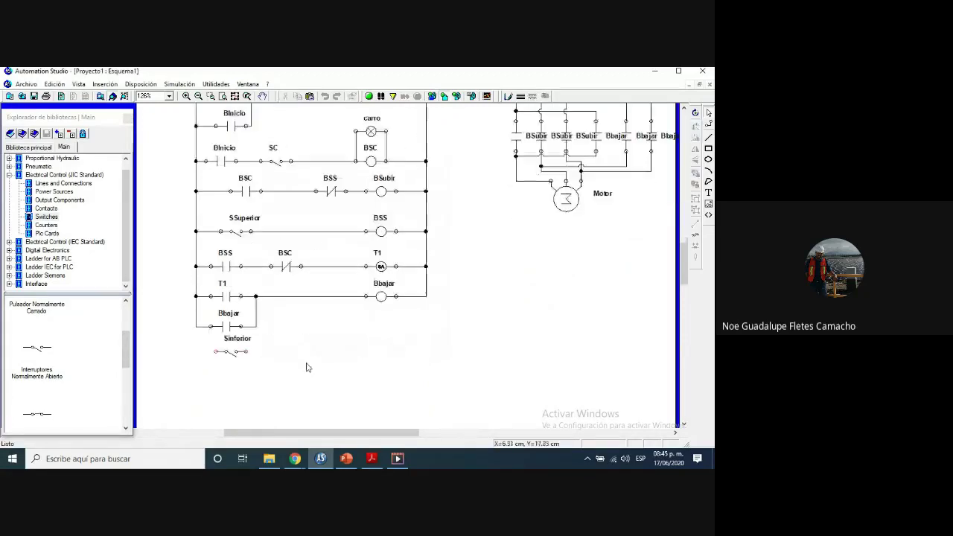
pyautogui.moveTo(216, 352); pyautogui.dragTo(196, 326)
pyautogui.click(231, 353)
# Add a relay coil labelled BSI on the Sinferior rung and wire it to the switch and the N rail
pyautogui.click(63, 200)
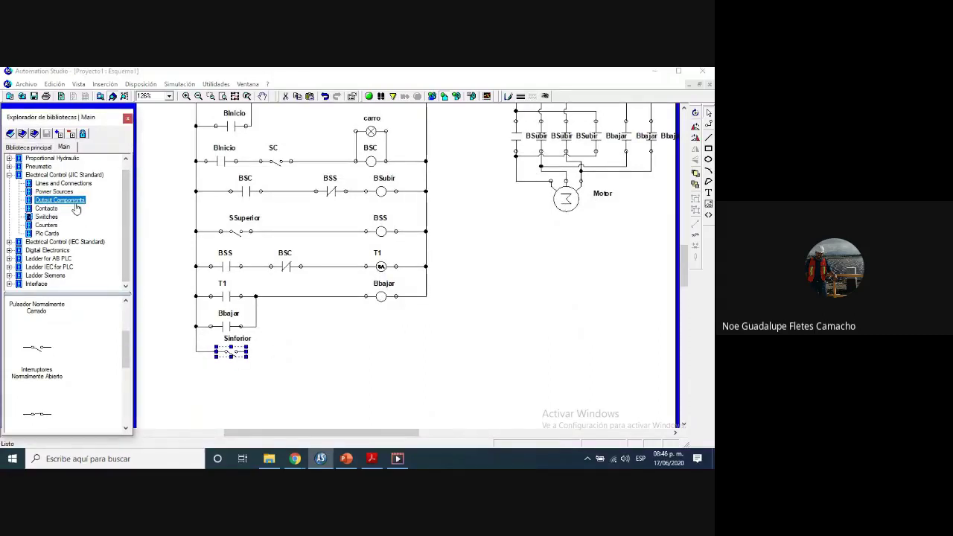
pyautogui.moveTo(41, 391); pyautogui.dragTo(379, 353)
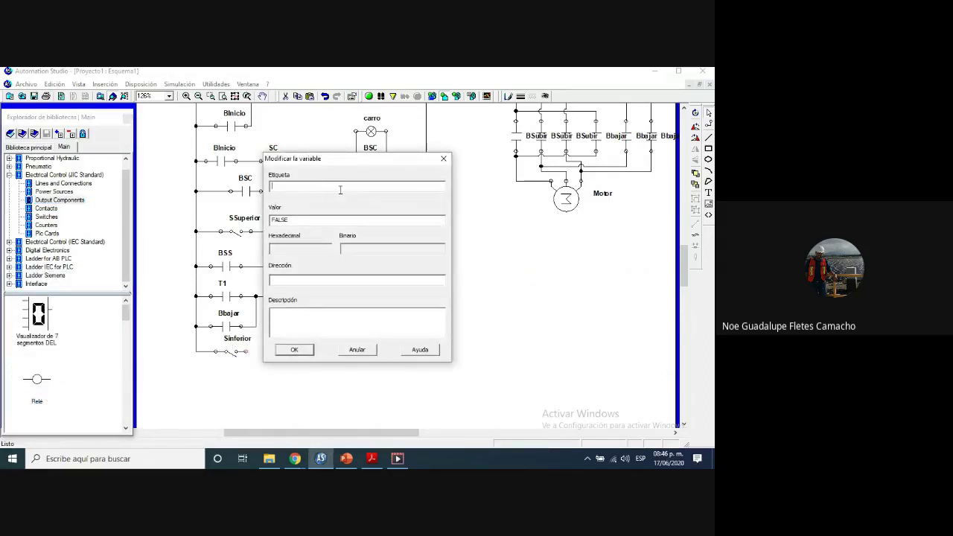
pyautogui.write('B')
pyautogui.click(303, 351)
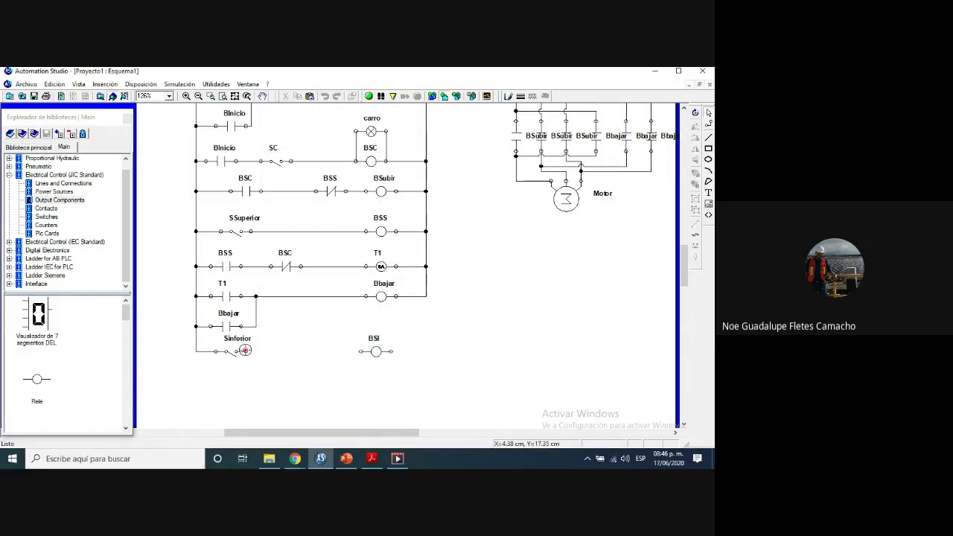
pyautogui.moveTo(360, 352); pyautogui.dragTo(246, 351)
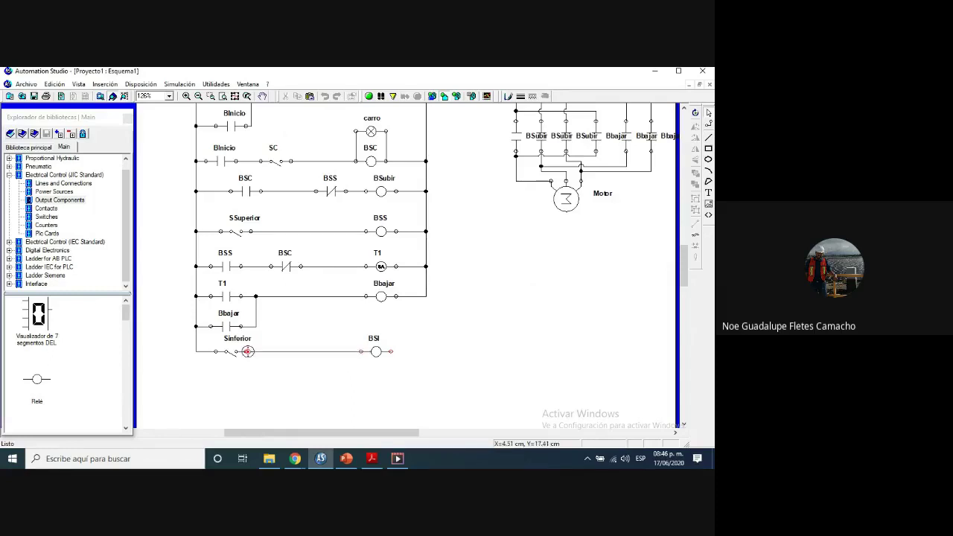
pyautogui.moveTo(392, 352); pyautogui.dragTo(424, 296)
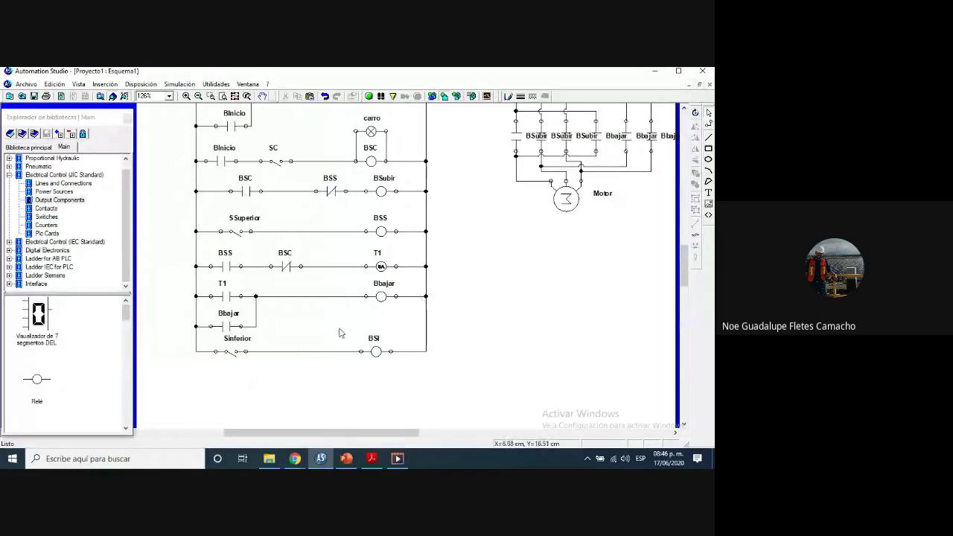
# Replace the wire feeding the Bbajar coil with a normally closed contact in series and assign it to BSI
pyautogui.click(311, 297)
pyautogui.press('Delete')
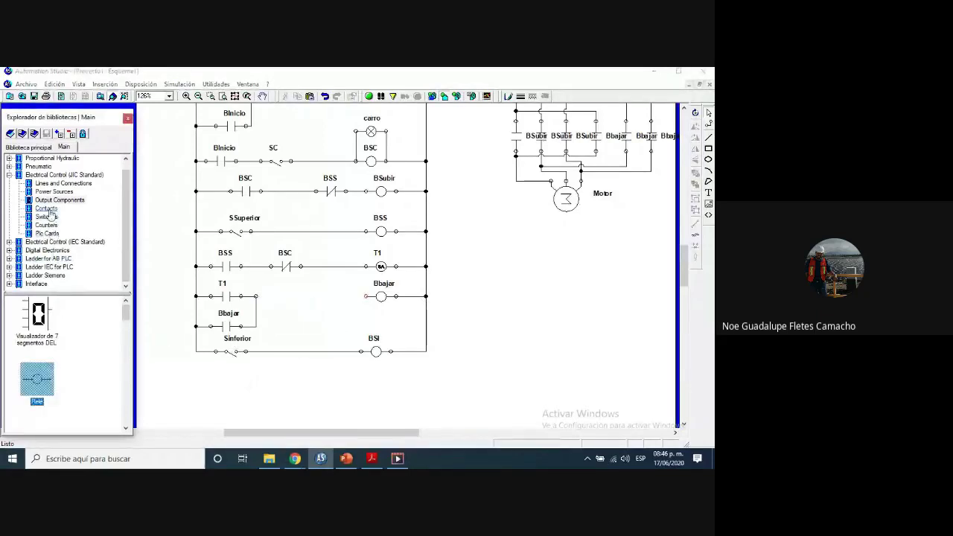
pyautogui.click(46, 209)
pyautogui.moveTo(38, 383); pyautogui.dragTo(366, 297)
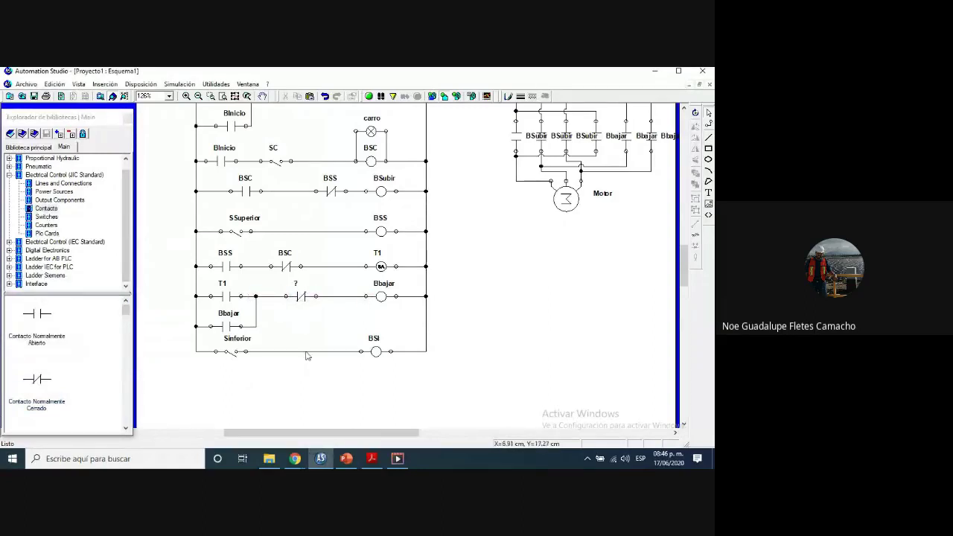
pyautogui.doubleClick(300, 297)
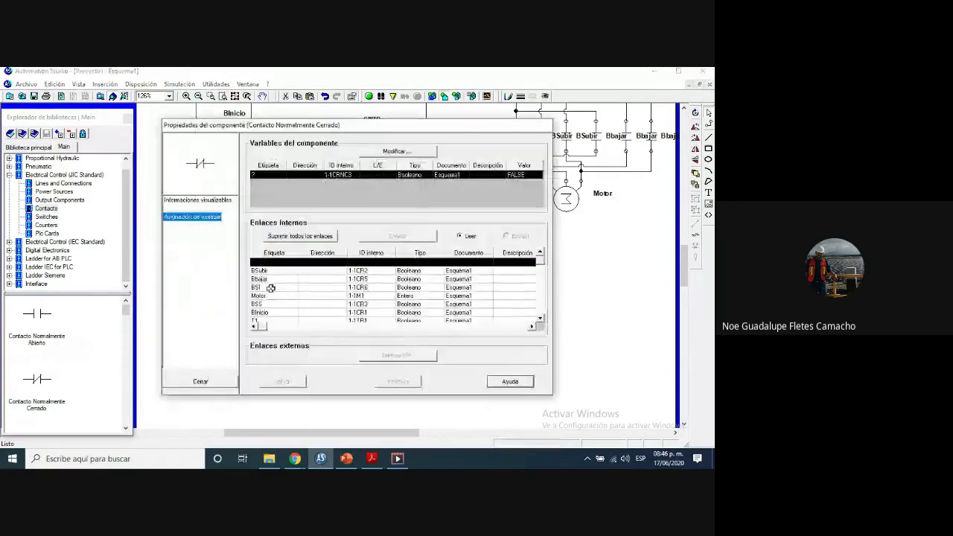
pyautogui.click(266, 288)
pyautogui.click(205, 384)
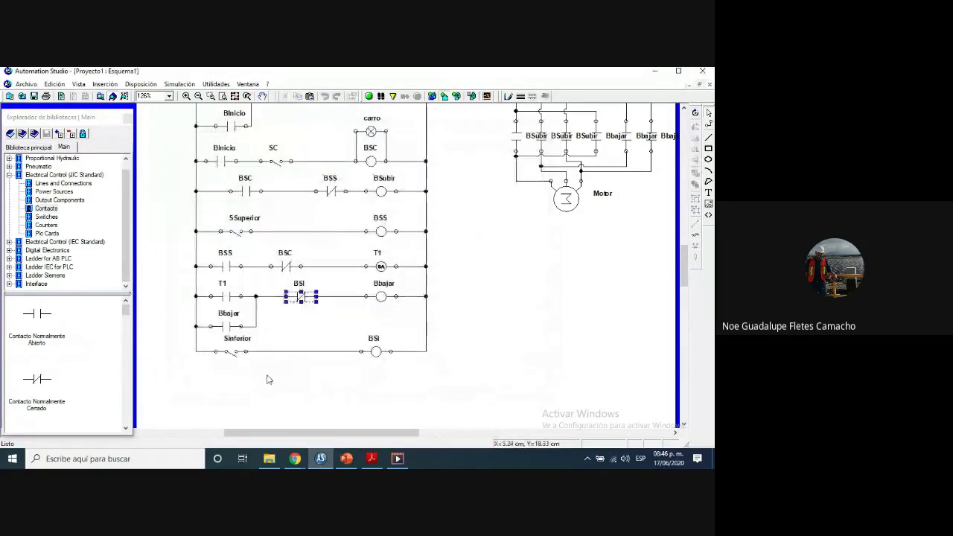
# Start the simulation and close the Sinferior switch to energize BSI, comparing the rungs with the barrier illustration
pyautogui.click(369, 96)
pyautogui.scroll(3, 471, 245)
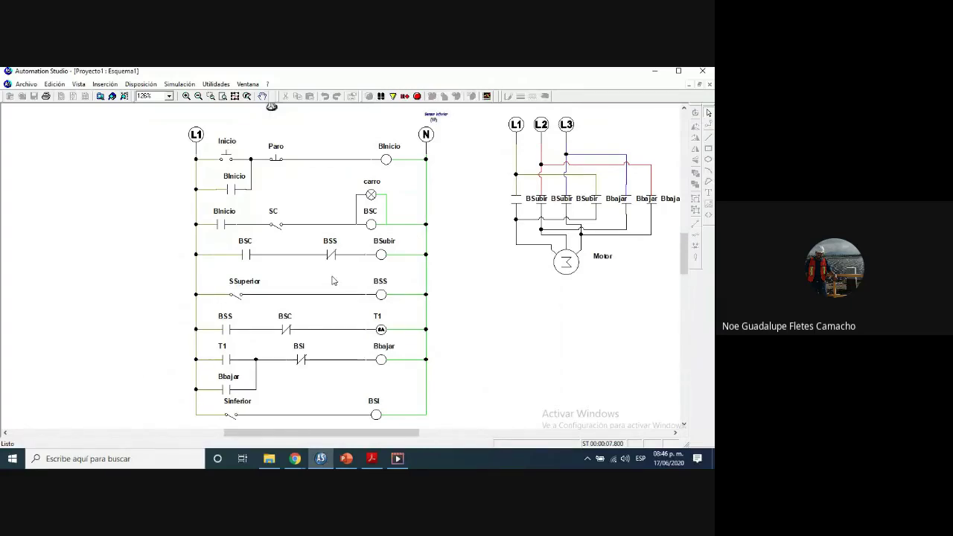
pyautogui.scroll(3, 333, 281)
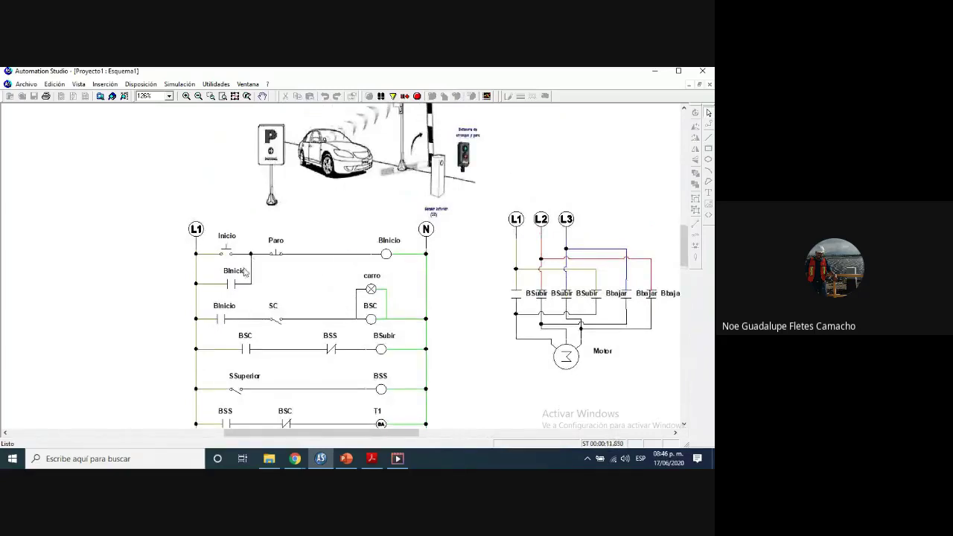
pyautogui.scroll(1, 374, 227)
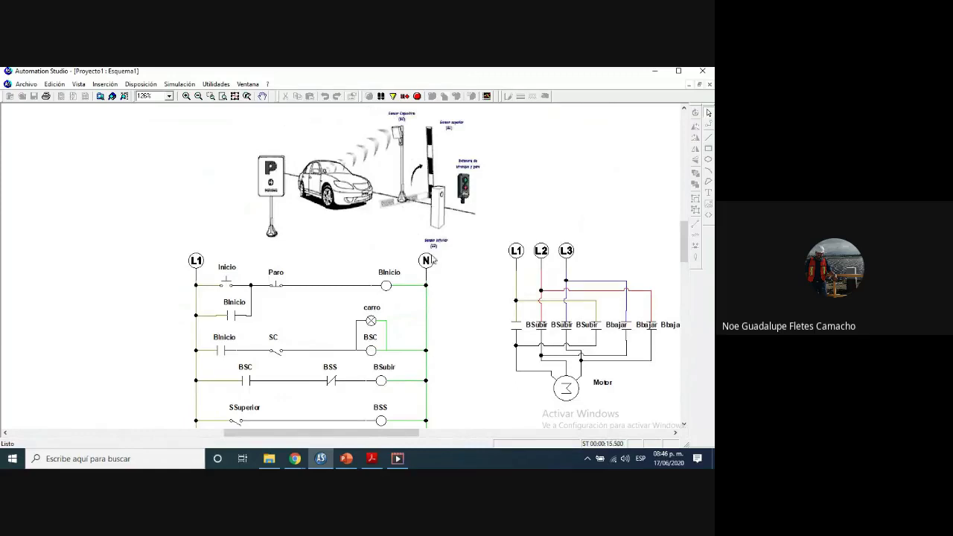
pyautogui.scroll(-1, 435, 251)
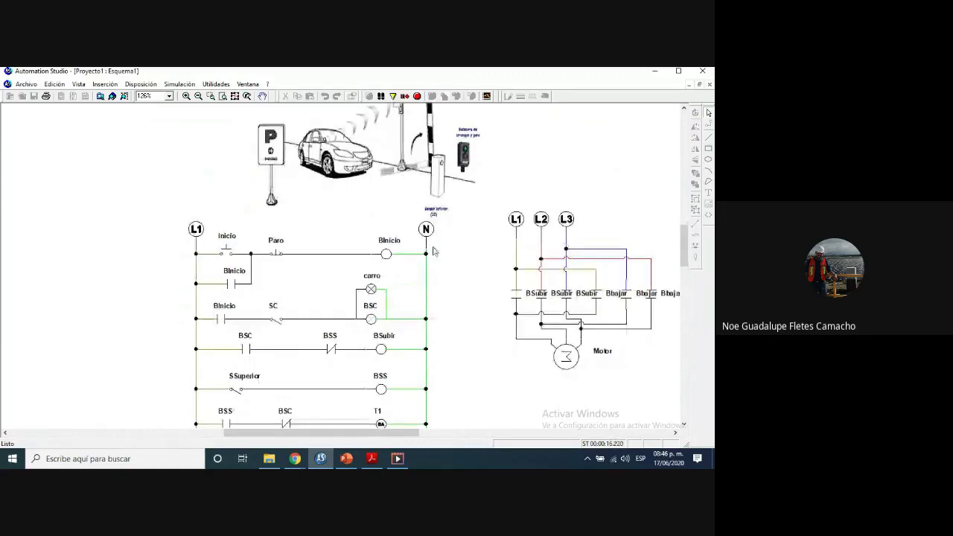
pyautogui.scroll(-4, 434, 252)
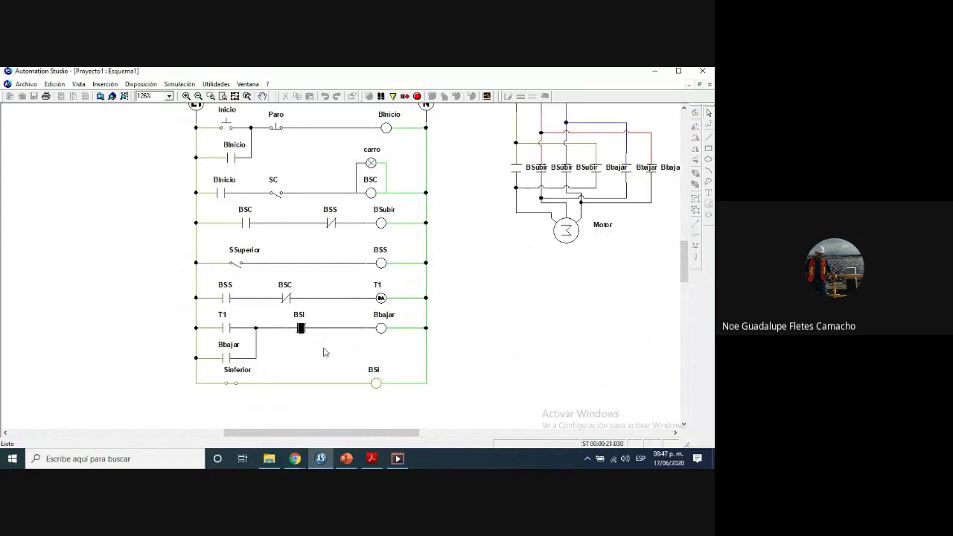
# Actuate the Inicio push button and close the SC switch in the running simulation to represent a car being detected
pyautogui.scroll(1, 231, 168)
pyautogui.click(231, 168)
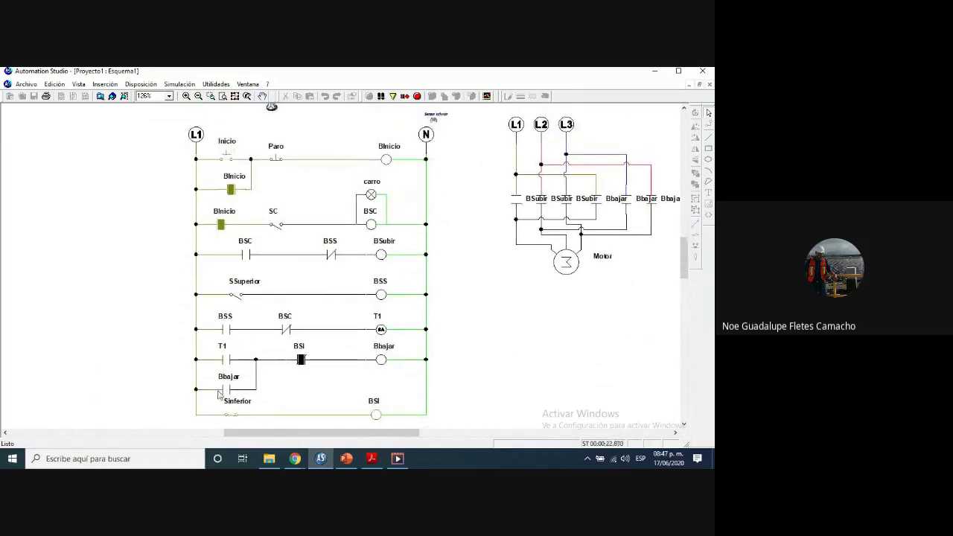
pyautogui.scroll(1, 324, 347)
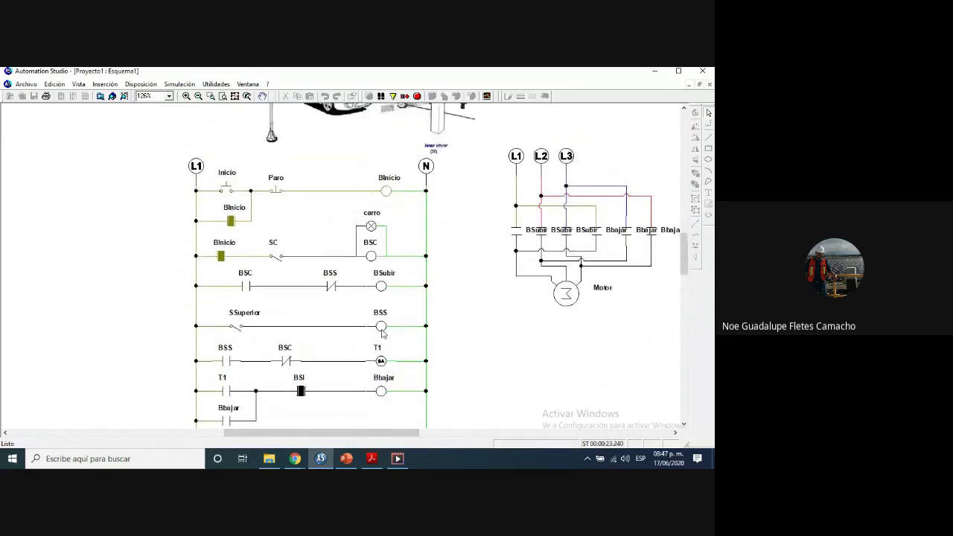
pyautogui.scroll(2, 447, 366)
pyautogui.scroll(-1, 447, 366)
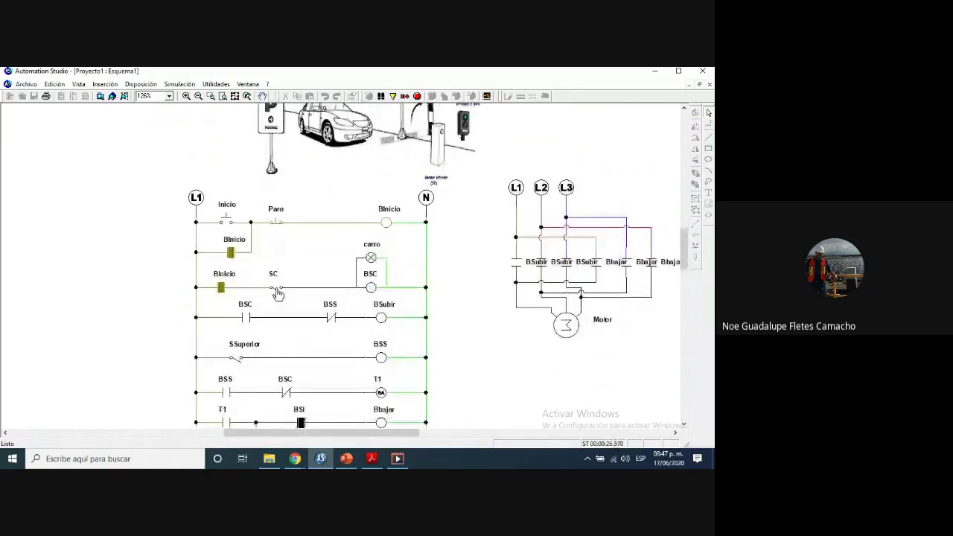
pyautogui.click(277, 294)
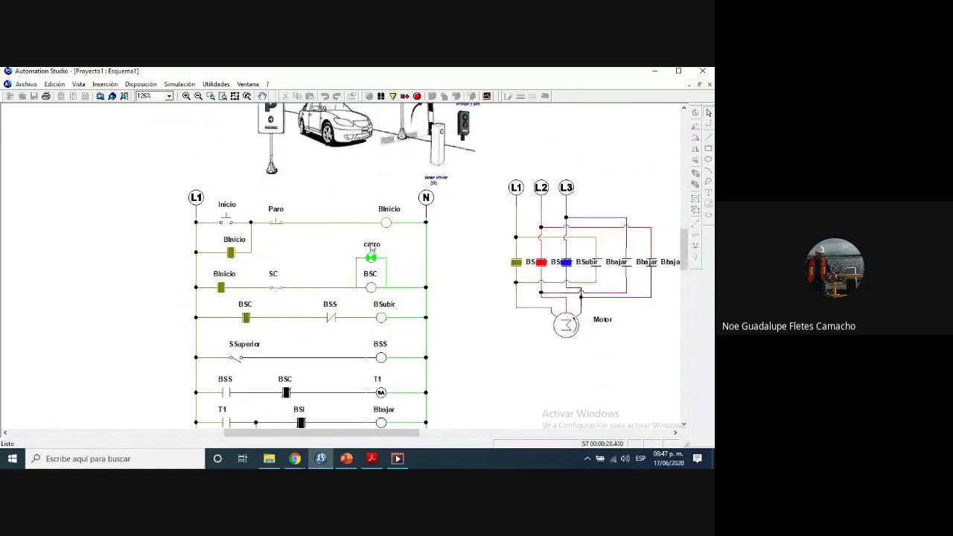
# Open the Sinferior switch and close SSuperior to simulate the barrier rising to its upper limit
pyautogui.scroll(-1, 380, 255)
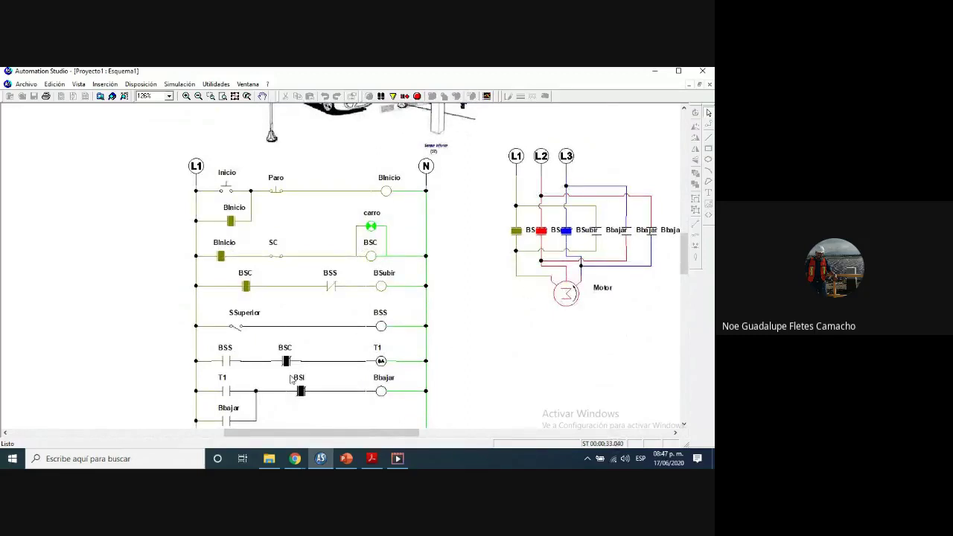
pyautogui.scroll(-1, 292, 379)
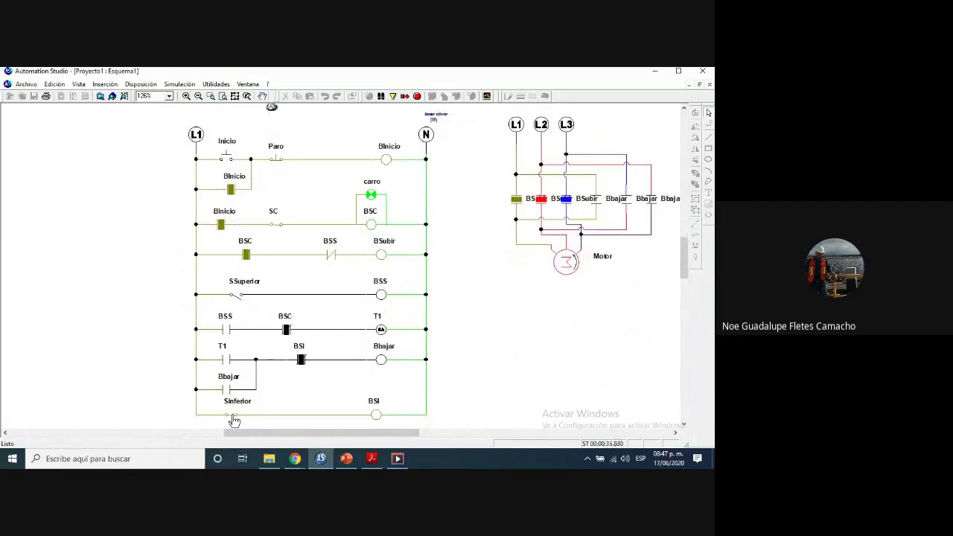
pyautogui.click(234, 418)
pyautogui.click(241, 298)
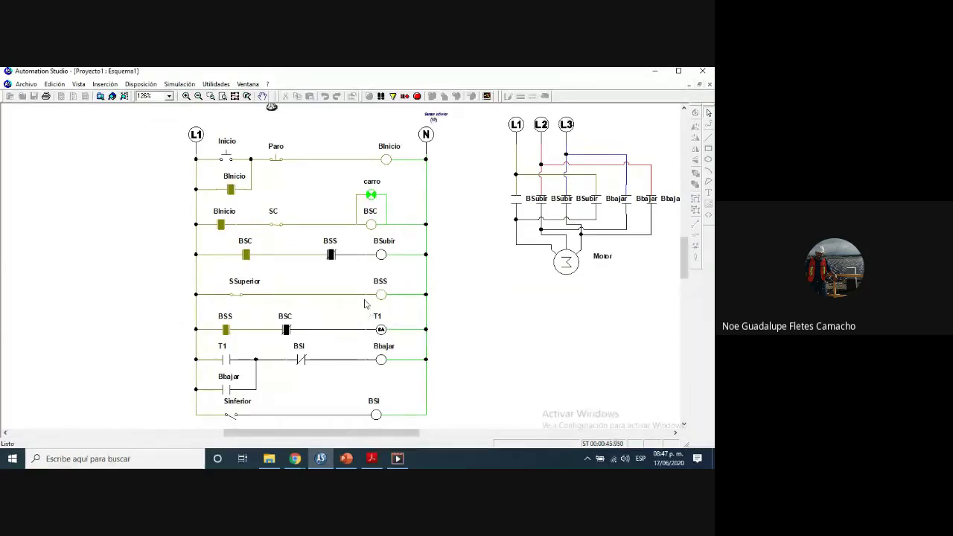
# Check the barrier illustration and open the SC switch to simulate the car leaving the sensor area
pyautogui.scroll(1, 365, 300)
pyautogui.scroll(2, 365, 299)
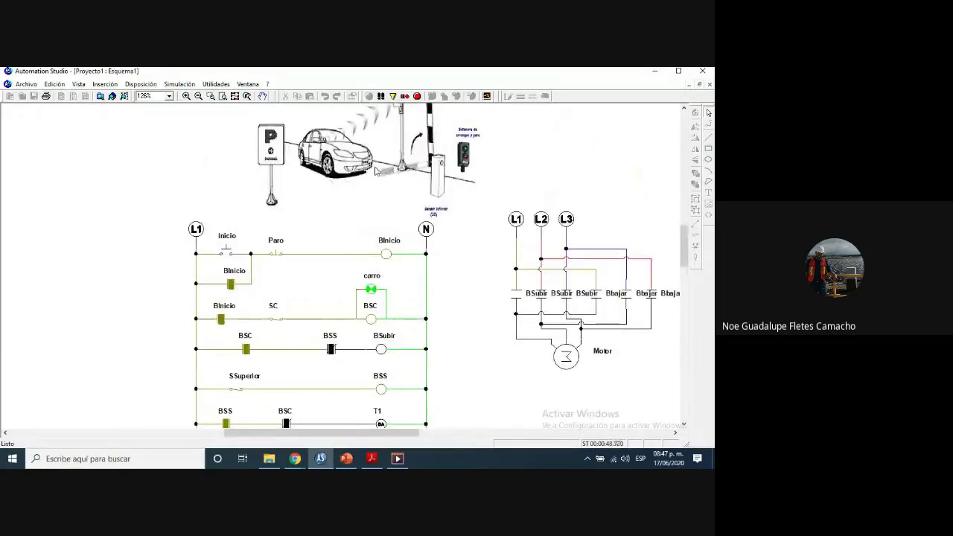
pyautogui.scroll(1, 364, 201)
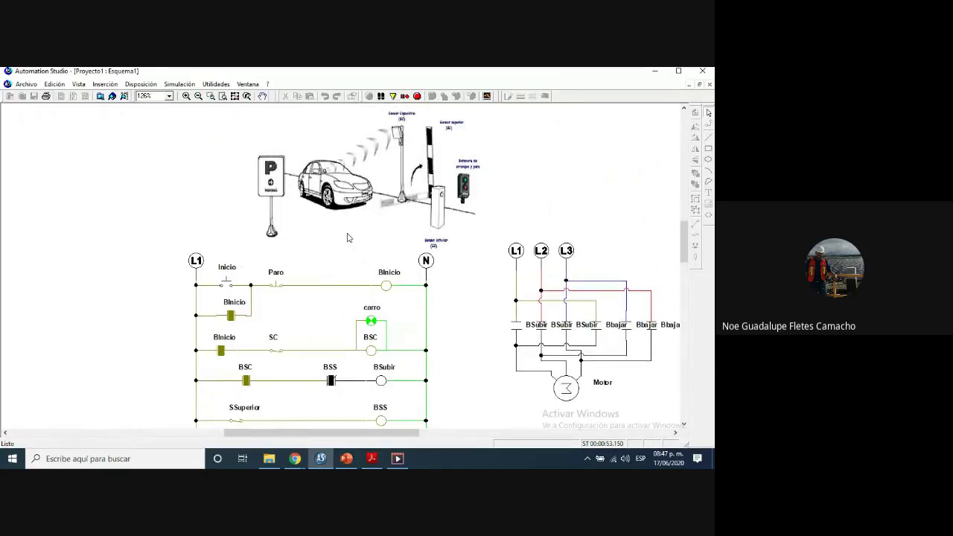
pyautogui.scroll(-1, 328, 268)
pyautogui.click(278, 320)
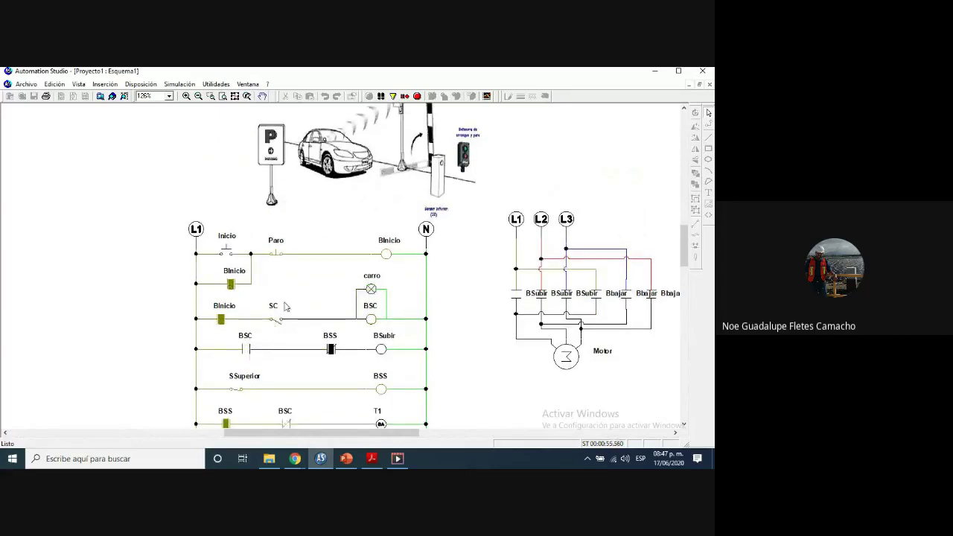
# Open SSuperior and close Sinferior to simulate the barrier lowering to its lower limit, and stop the simulation
pyautogui.scroll(-1, 289, 313)
pyautogui.scroll(-1, 289, 313)
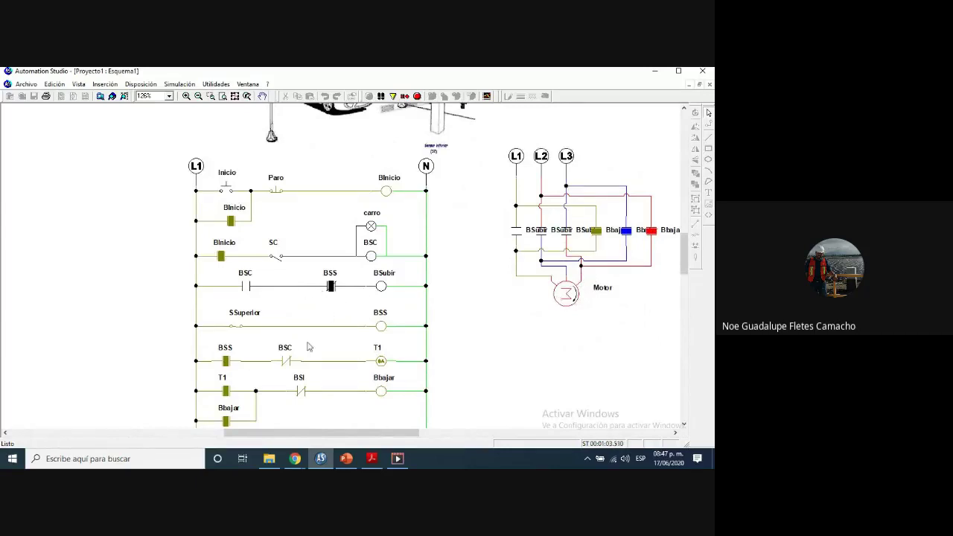
pyautogui.click(238, 333)
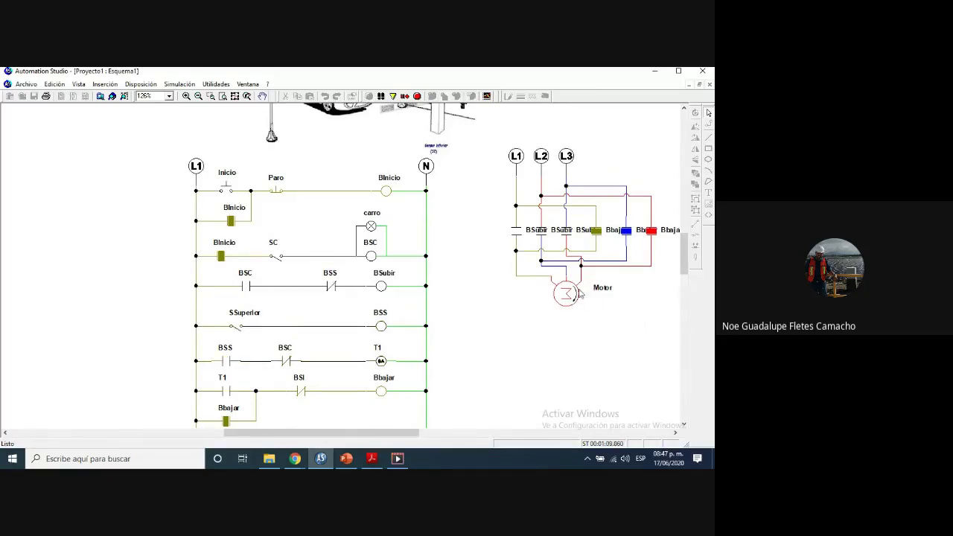
pyautogui.scroll(-1, 302, 269)
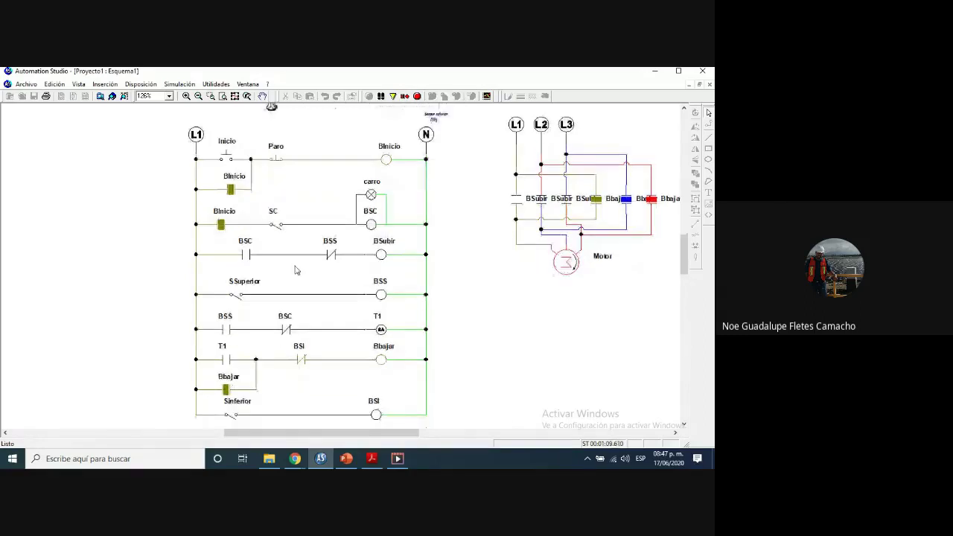
pyautogui.click(230, 417)
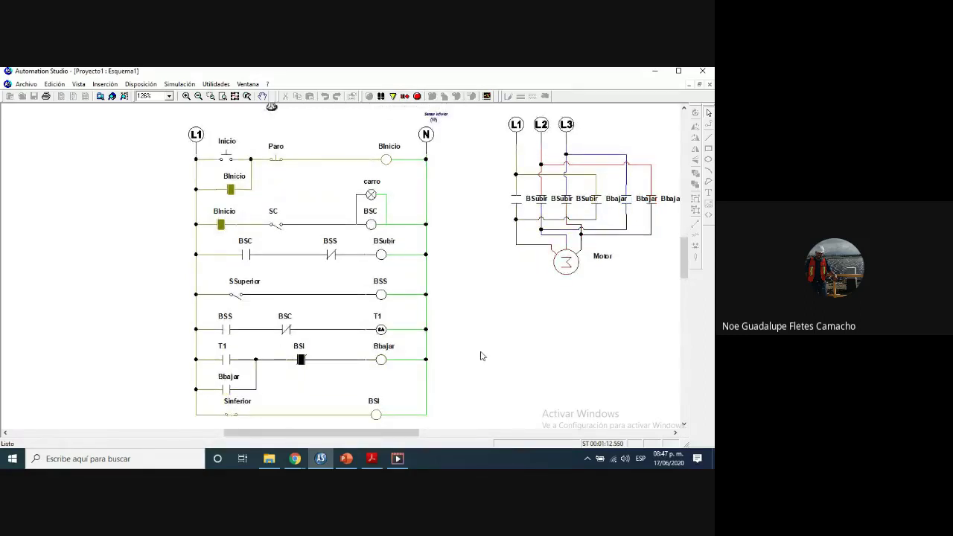
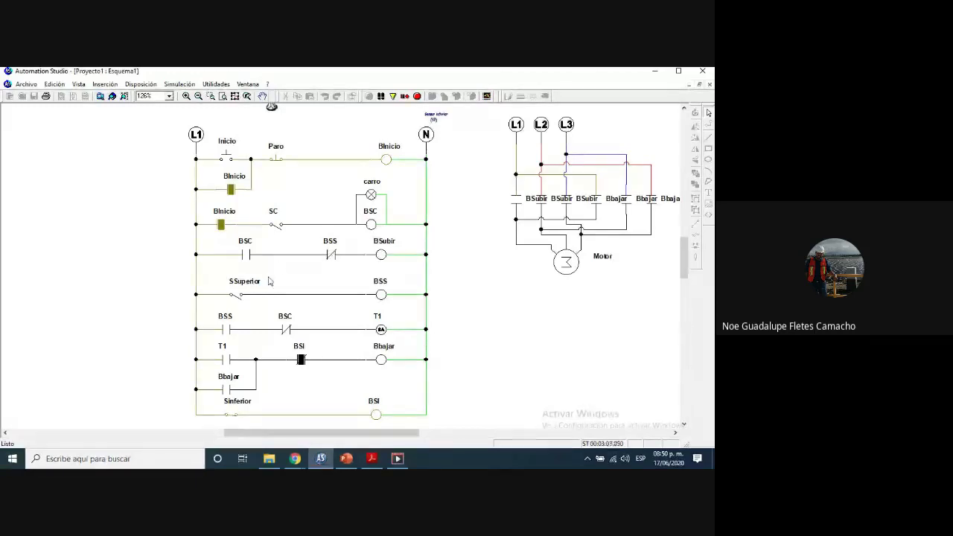
pyautogui.click(417, 96)
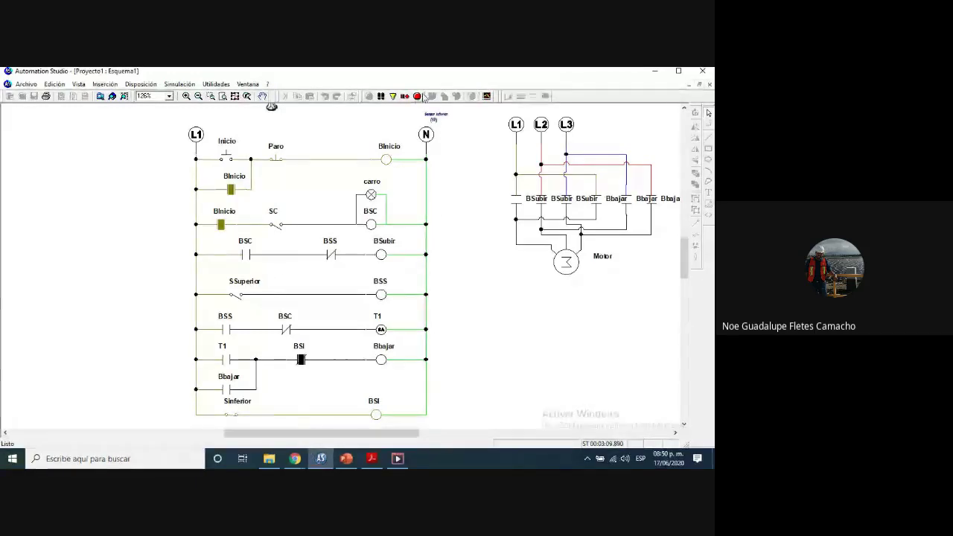
# Switch to File Explorer, search drive DISC2 (D:) for "pluma" and open the pluma.pr5 project from the UTBB folder
pyautogui.click(269, 459)
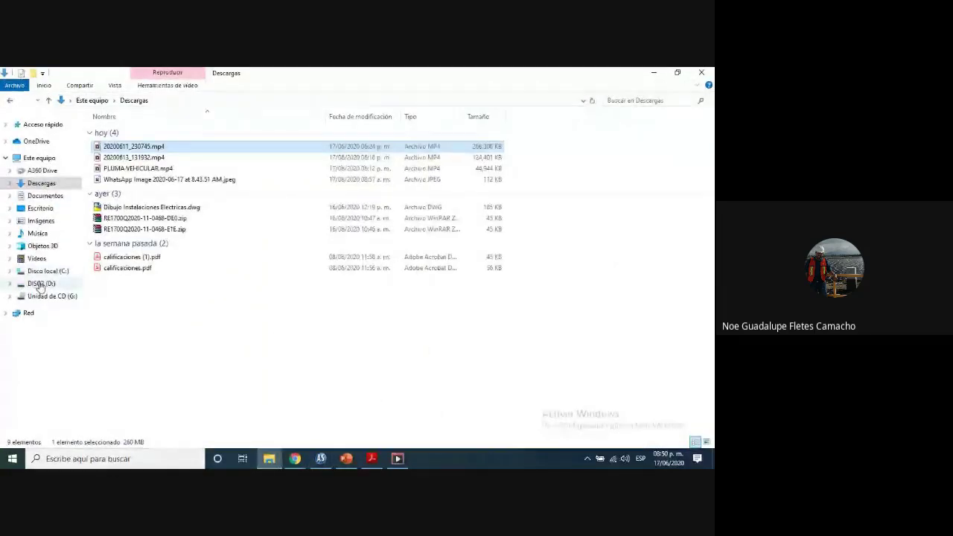
pyautogui.click(41, 283)
pyautogui.doubleClick(149, 275)
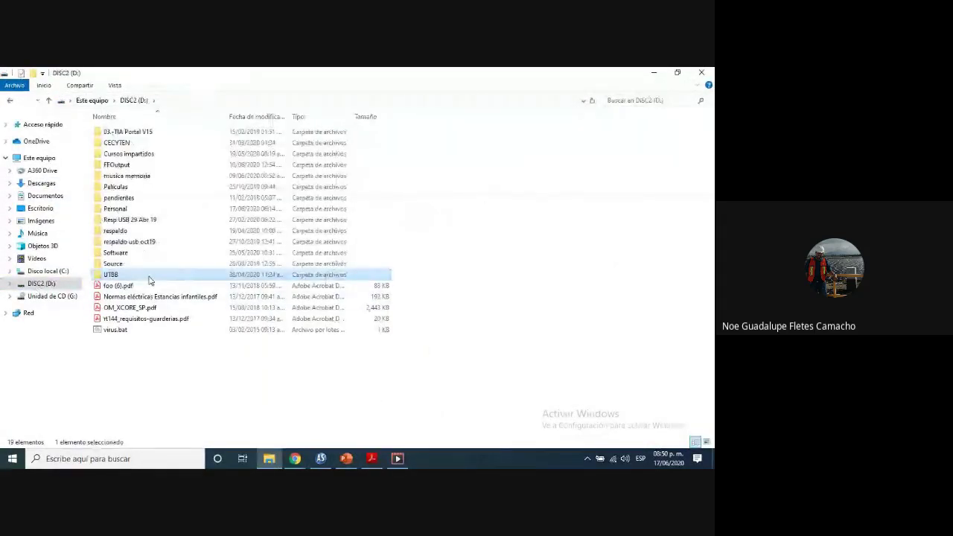
pyautogui.click(607, 100)
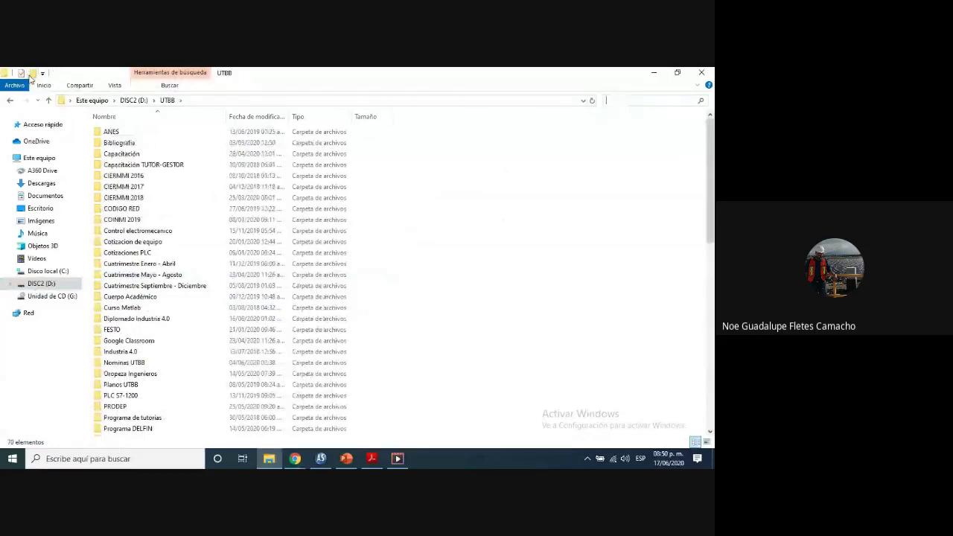
pyautogui.click(10, 101)
pyautogui.click(618, 101)
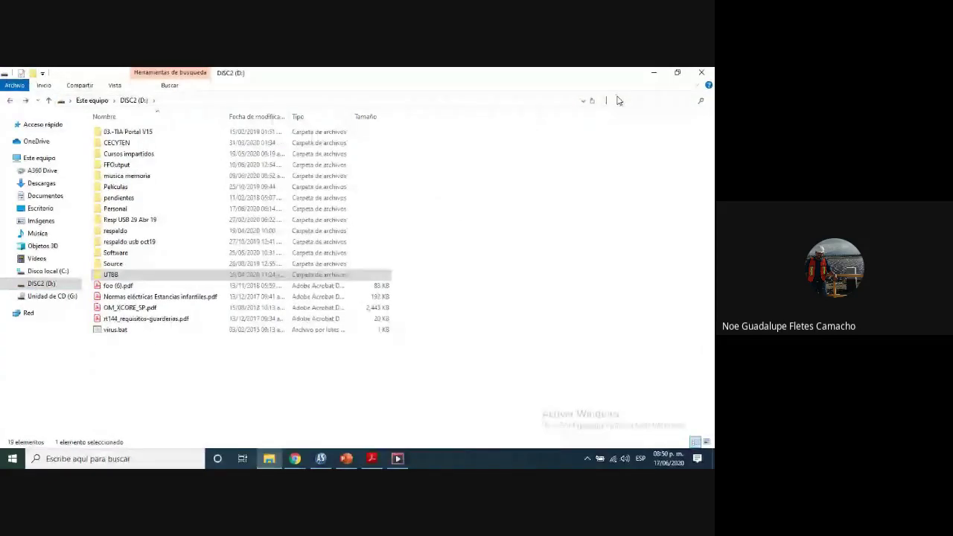
pyautogui.write('pluma')
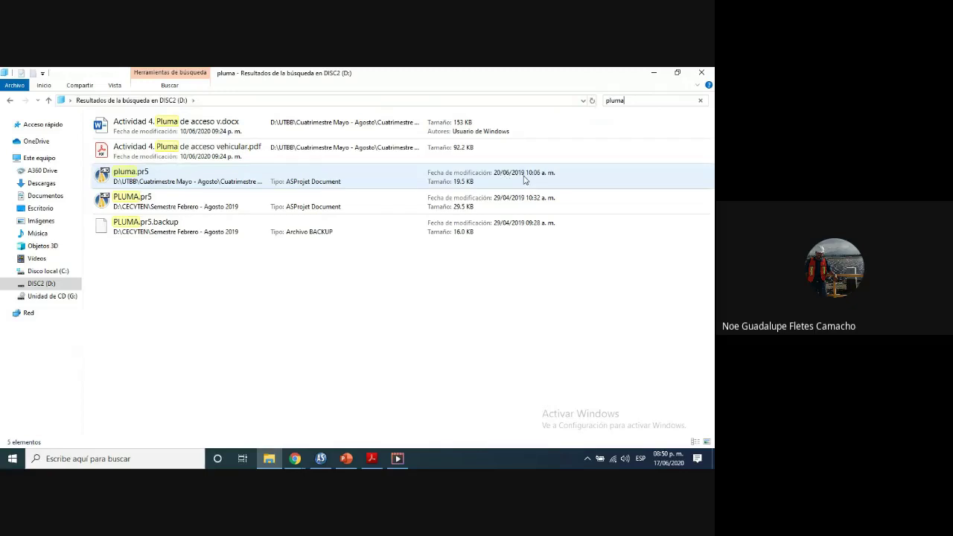
pyautogui.click(145, 184)
pyautogui.doubleClick(145, 184)
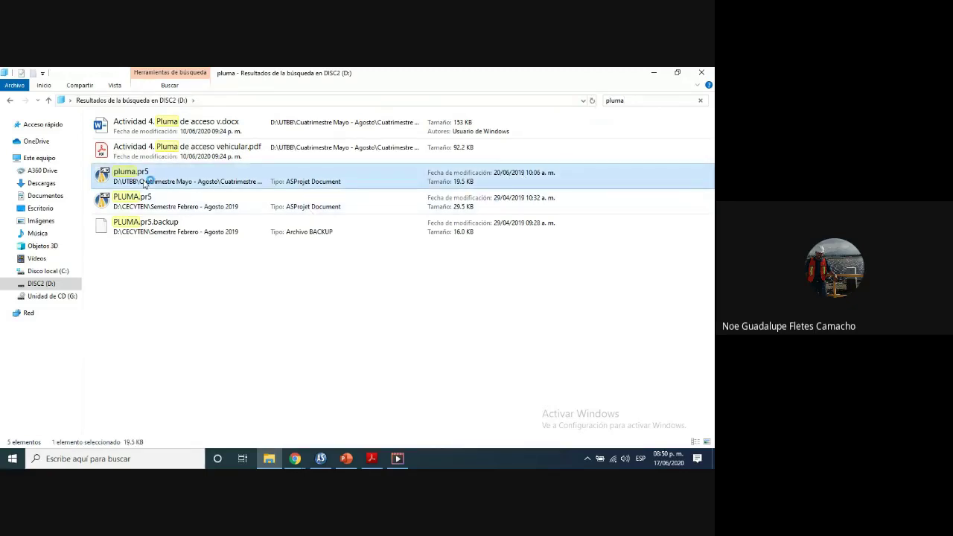
pyautogui.press('Escape')
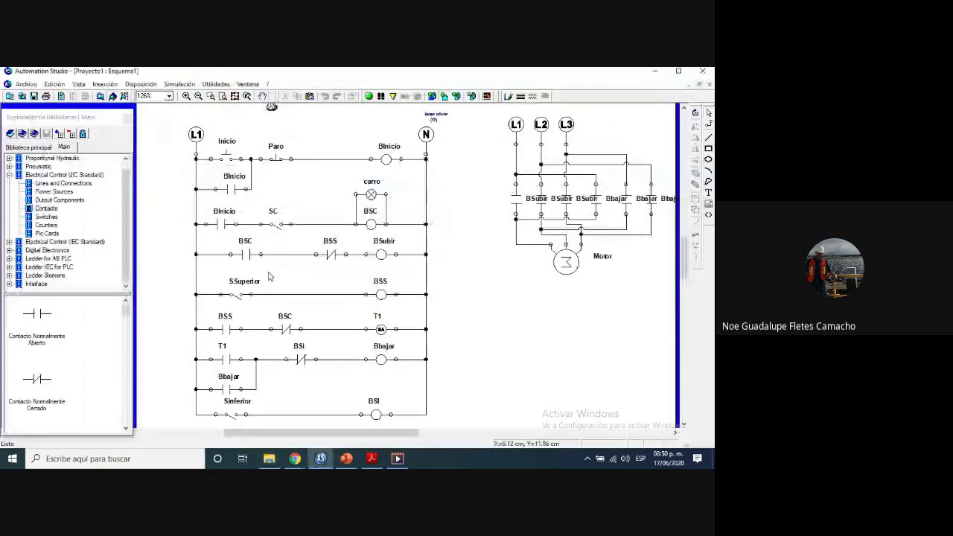
# Start saving the barrier project to a file and enter pluma2020 as its name
pyautogui.click(33, 96)
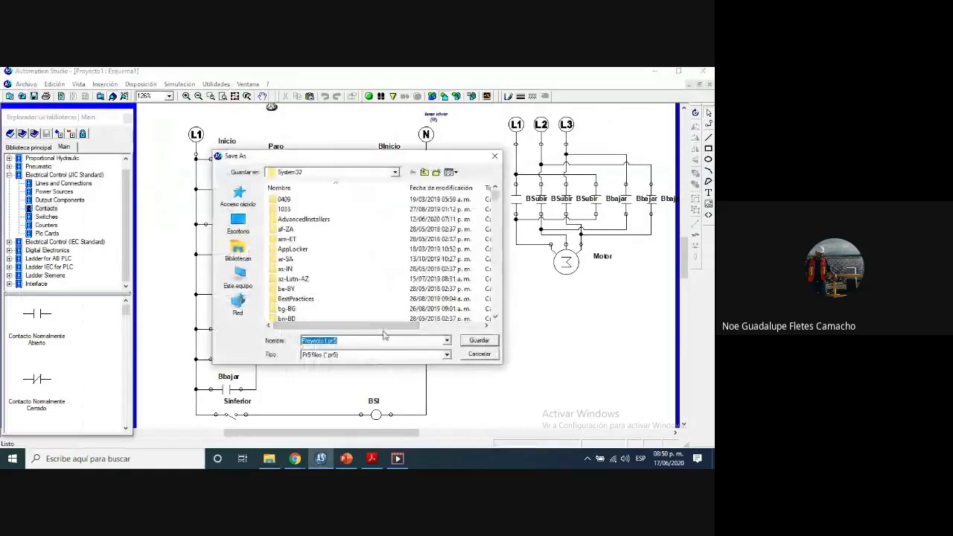
pyautogui.write('pluma')
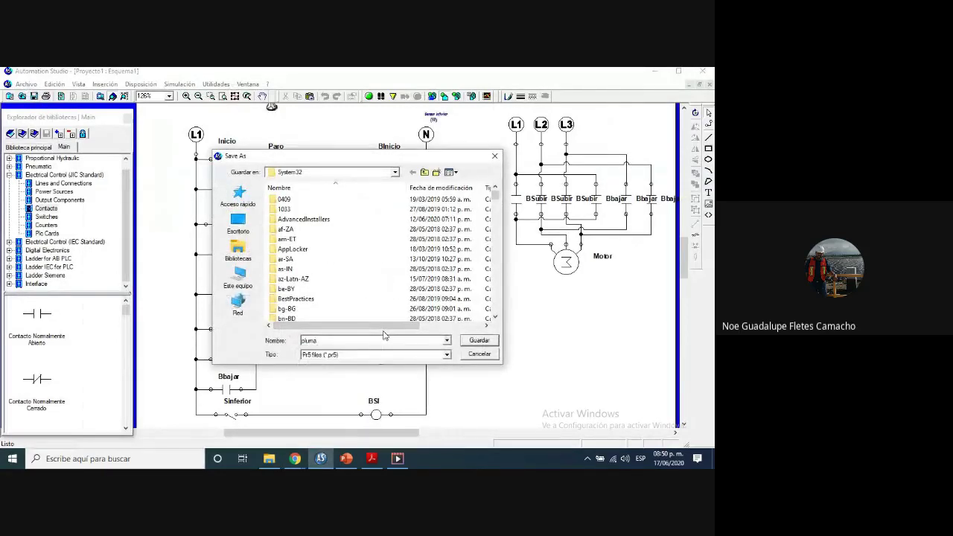
pyautogui.write('2020')
# Save the project in the Sist. Aut y Redes Ind folder under Clases en linea May-agt20 in D:\UTBB's Cuatrimestre Mayo-Agosto 2020
pyautogui.click(237, 277)
pyautogui.scroll(-2, 320, 289)
pyautogui.doubleClick(319, 288)
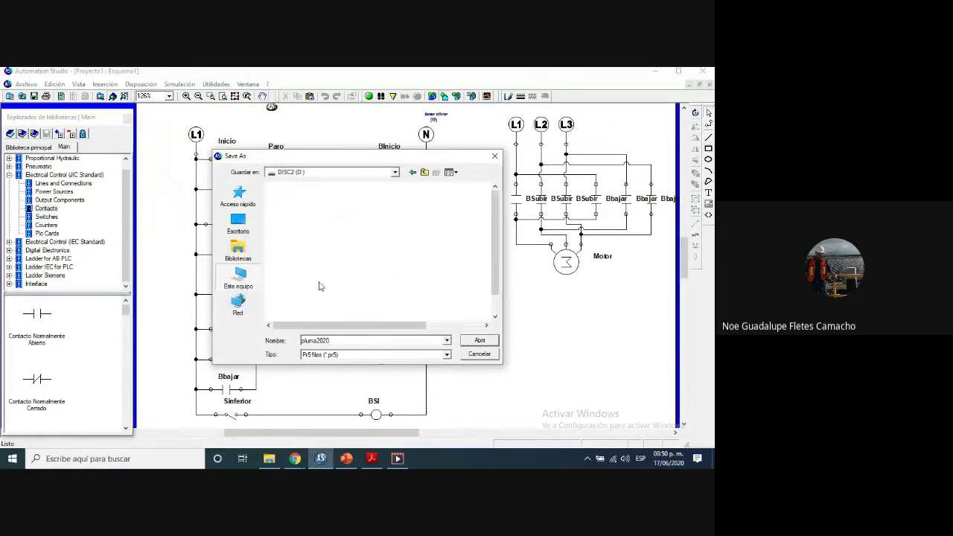
pyautogui.doubleClick(321, 287)
pyautogui.scroll(-1, 326, 276)
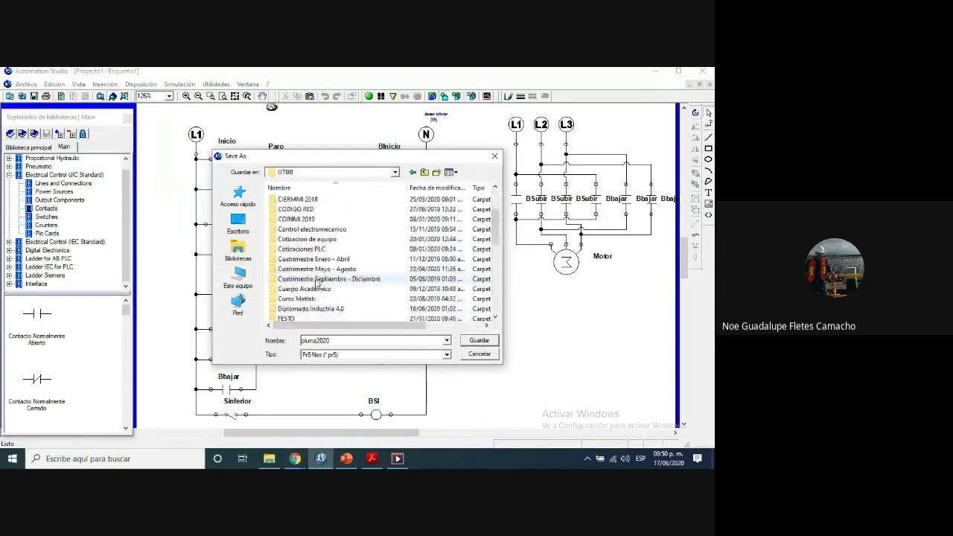
pyautogui.doubleClick(325, 269)
pyautogui.doubleClick(325, 269)
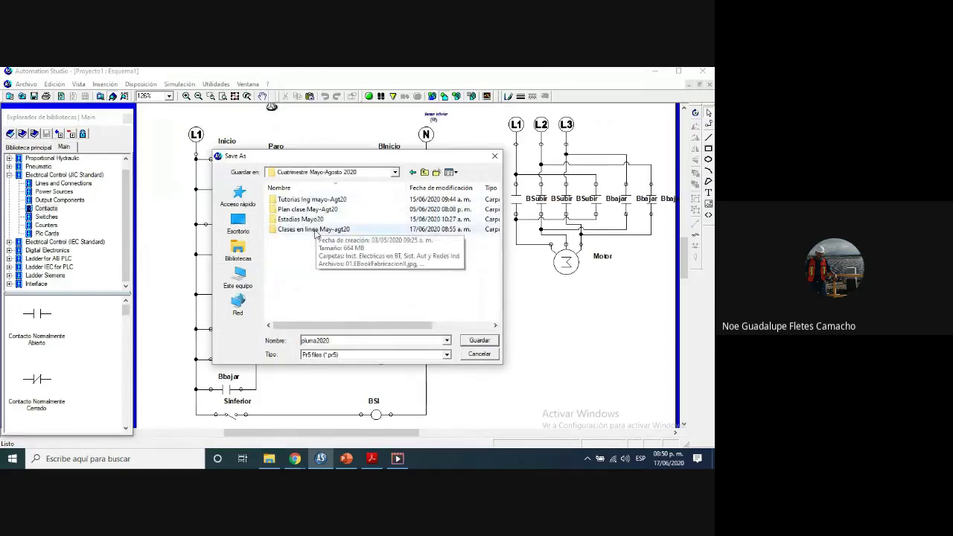
pyautogui.doubleClick(310, 229)
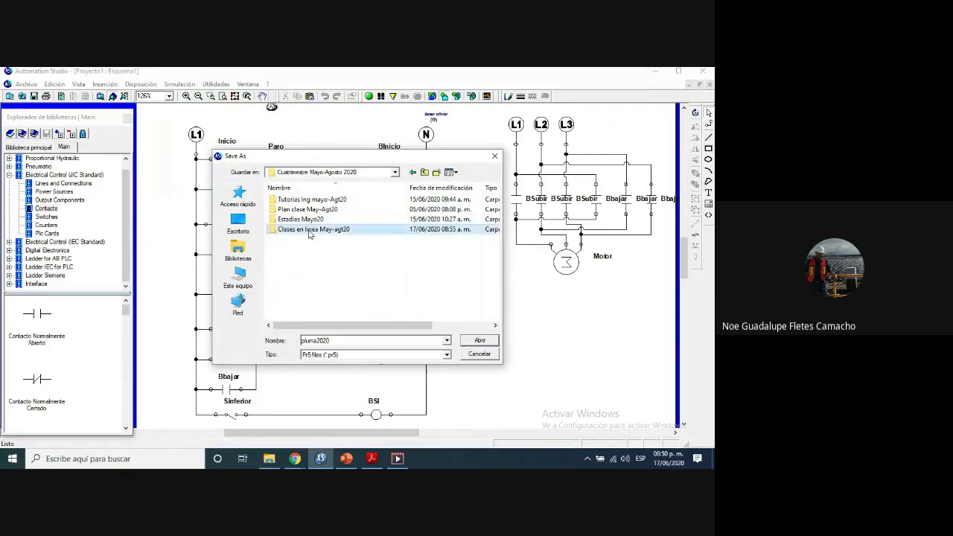
pyautogui.doubleClick(346, 220)
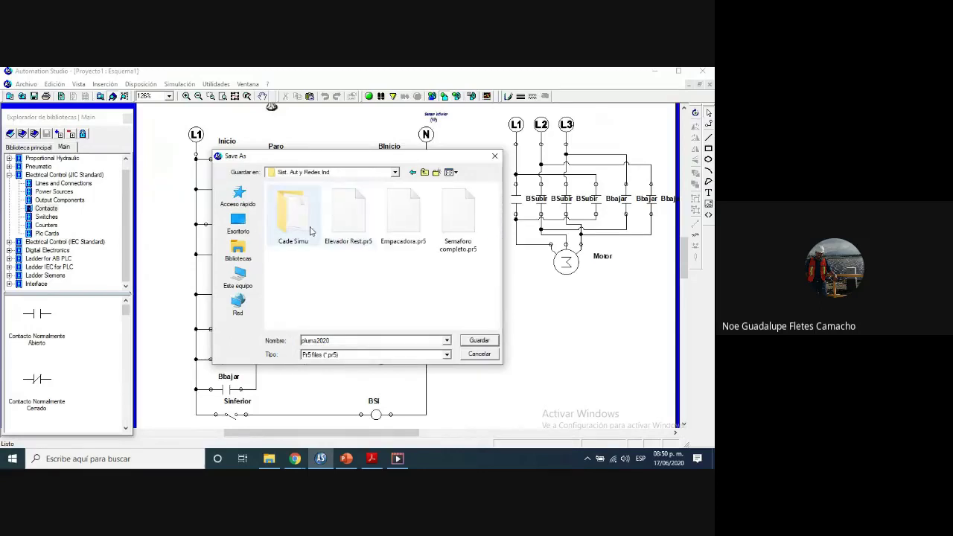
pyautogui.click(478, 341)
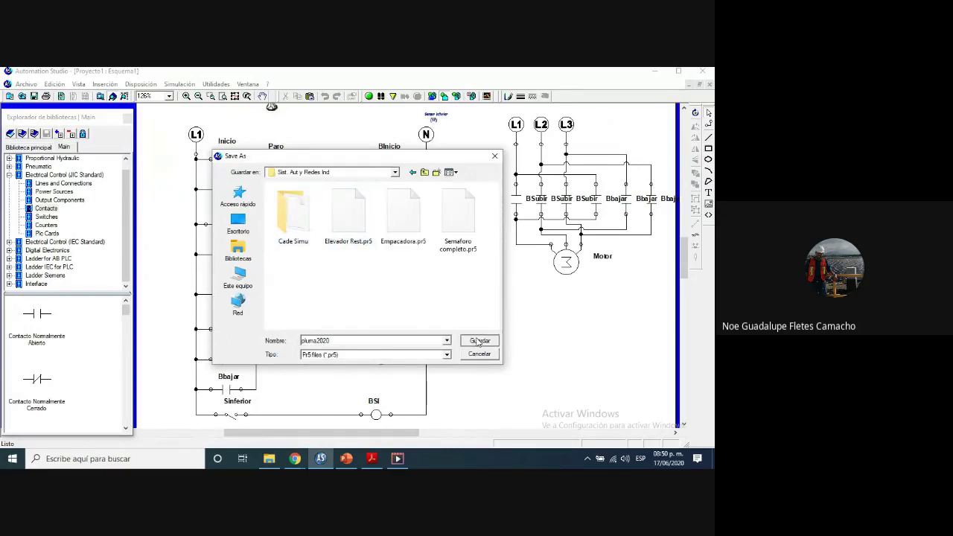
# Switch to File Explorer and open the Sist. Aut y Redes Ind folder under Clases en linea May-agt20 in D:\UTBB's Cuatrimestre Mayo-Agosto 2020
pyautogui.hotkey('alt', 'Tab')
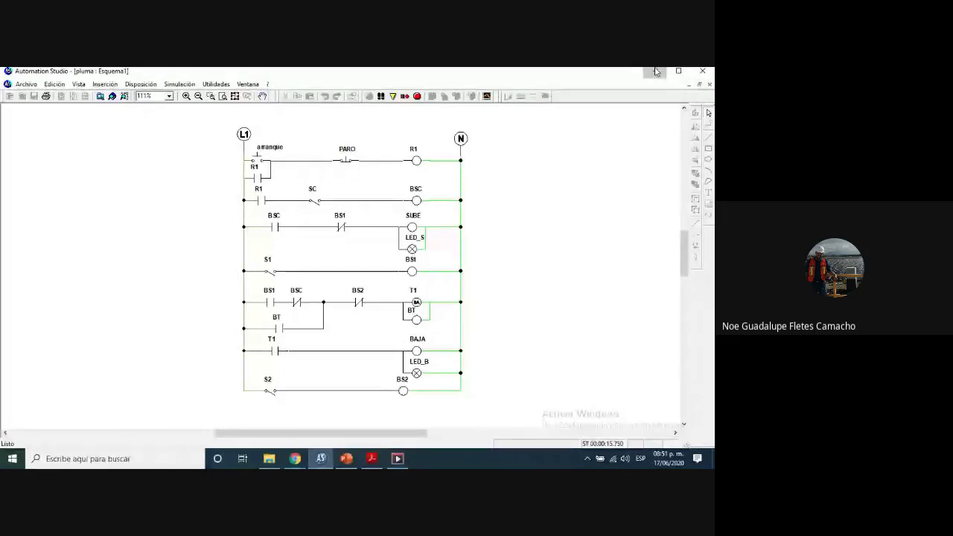
pyautogui.click(315, 462)
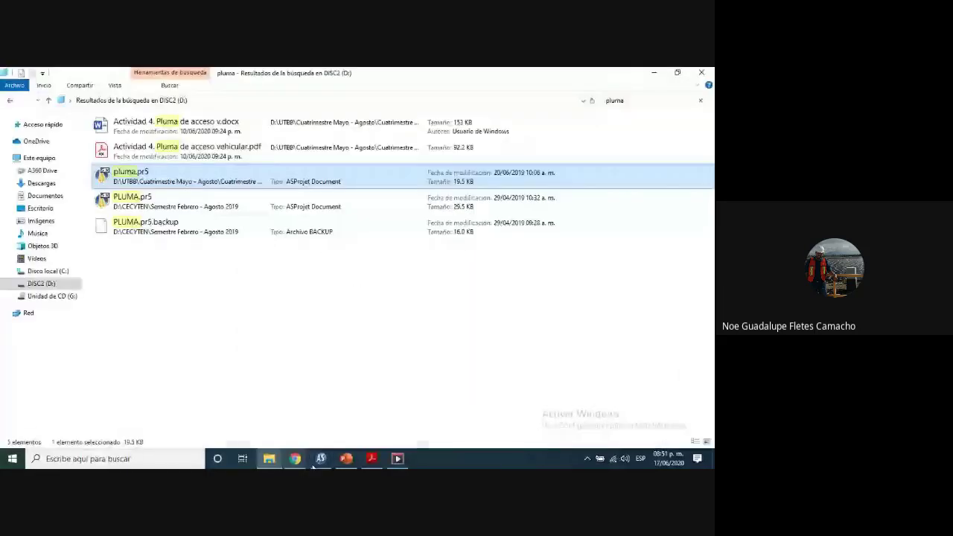
pyautogui.click(62, 285)
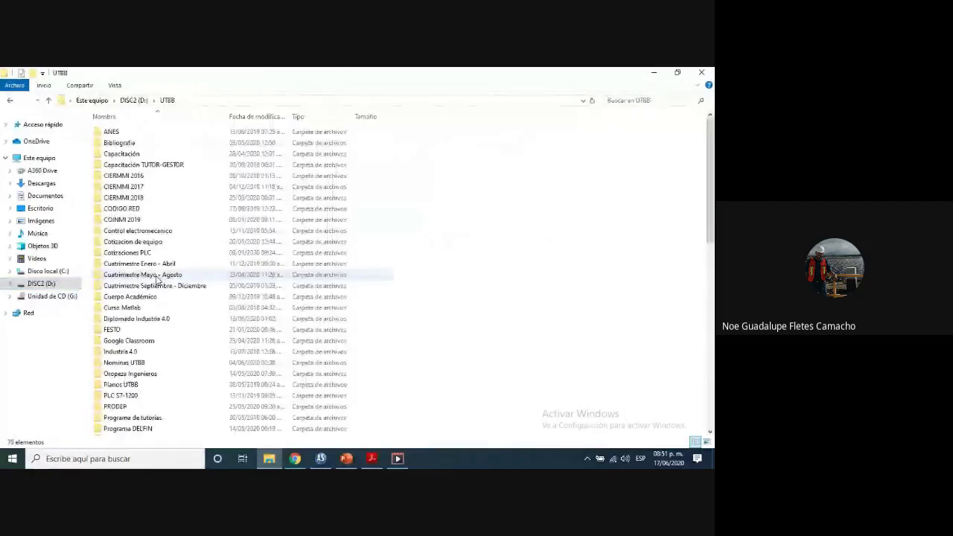
pyautogui.doubleClick(149, 276)
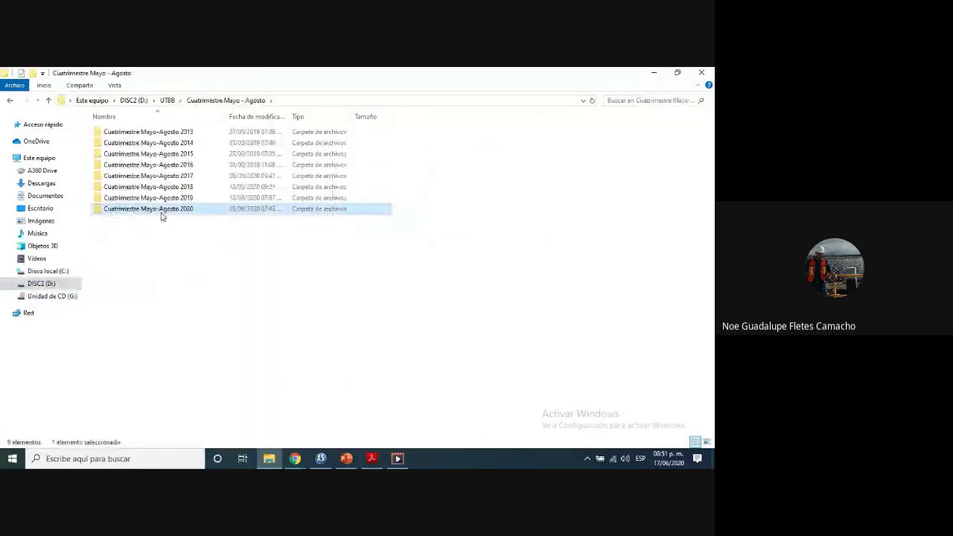
pyautogui.doubleClick(161, 212)
pyautogui.doubleClick(149, 132)
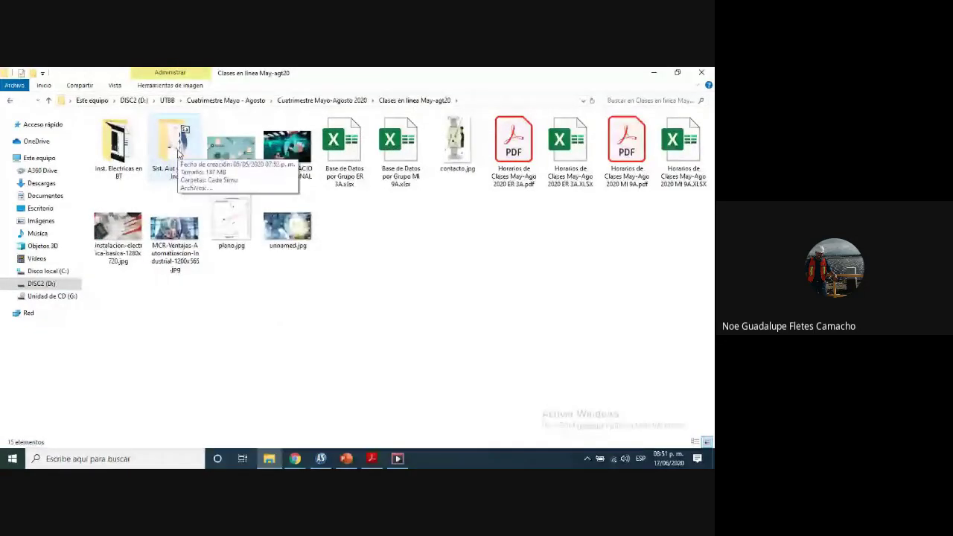
pyautogui.doubleClick(179, 153)
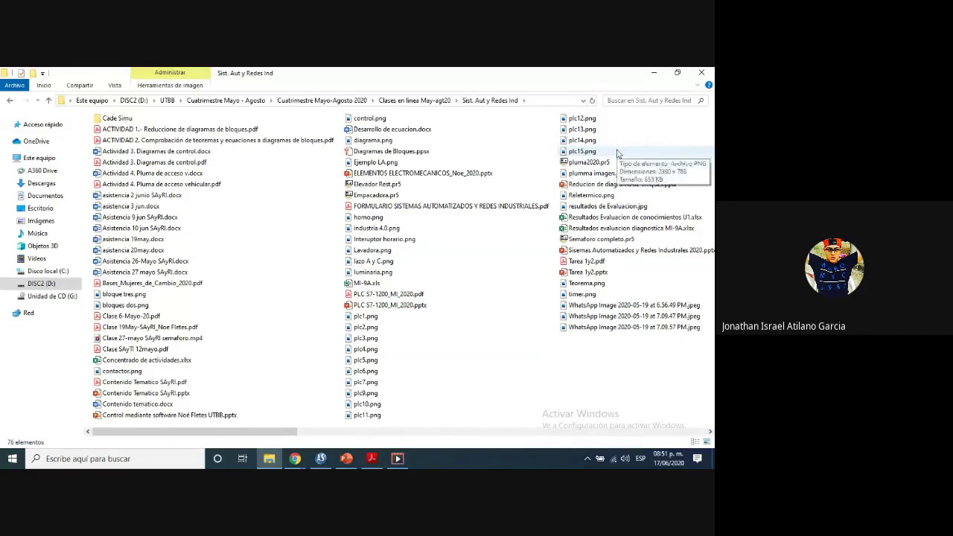
# Find the saved pluma2020.pr5 project among the files of the Sist. Aut y Redes Ind folder
pyautogui.click(453, 372)
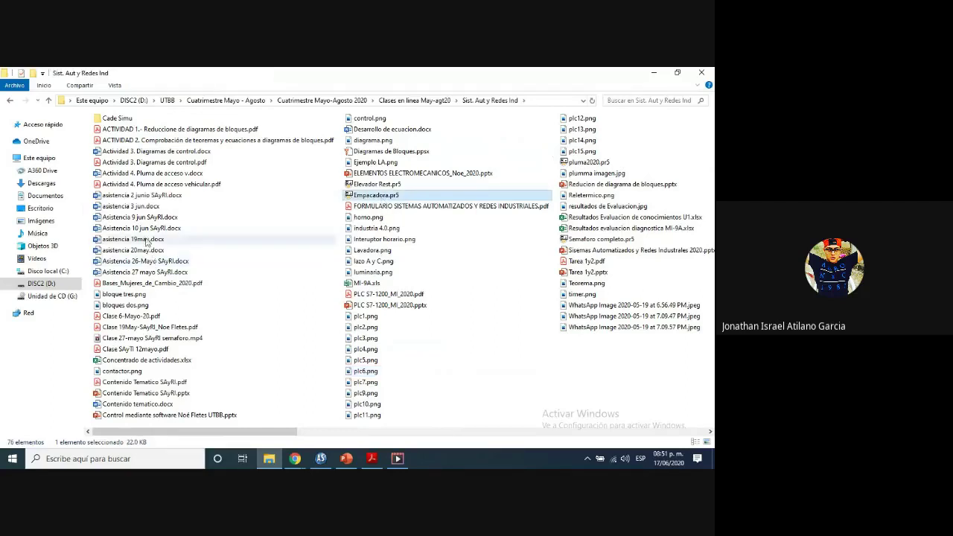
pyautogui.click(152, 229)
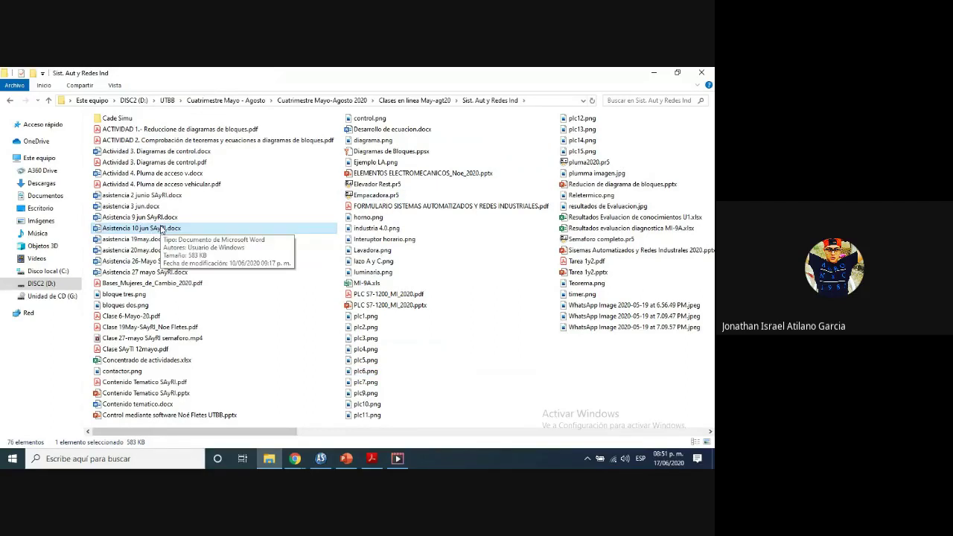
pyautogui.press('p')
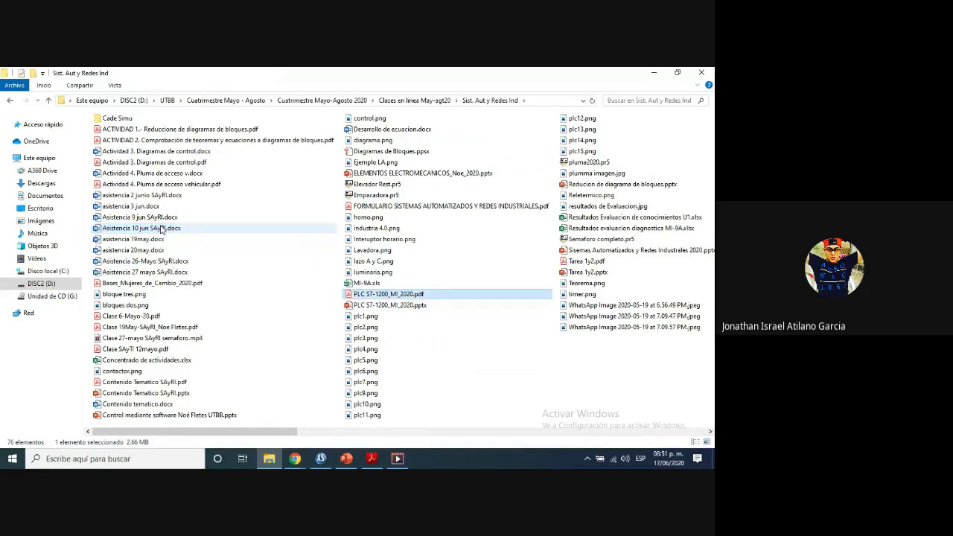
pyautogui.press('Down')
pyautogui.press('Down')
pyautogui.press('Down')
pyautogui.press('Down')
pyautogui.press('Down')
pyautogui.press('Down')
pyautogui.press('Down')
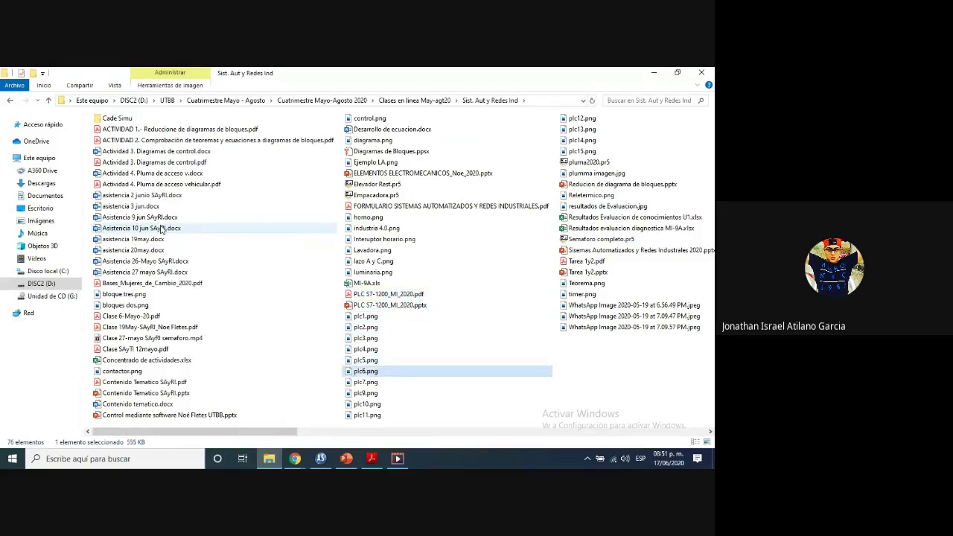
pyautogui.press('Down')
pyautogui.press('Down')
pyautogui.press('Down')
pyautogui.press('Down')
pyautogui.press('Down')
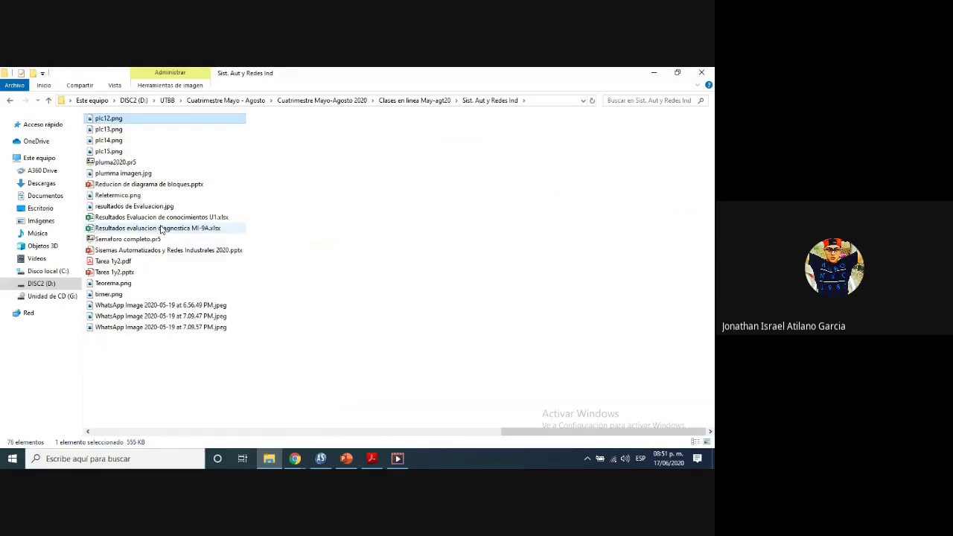
pyautogui.press('Down')
pyautogui.doubleClick(115, 162)
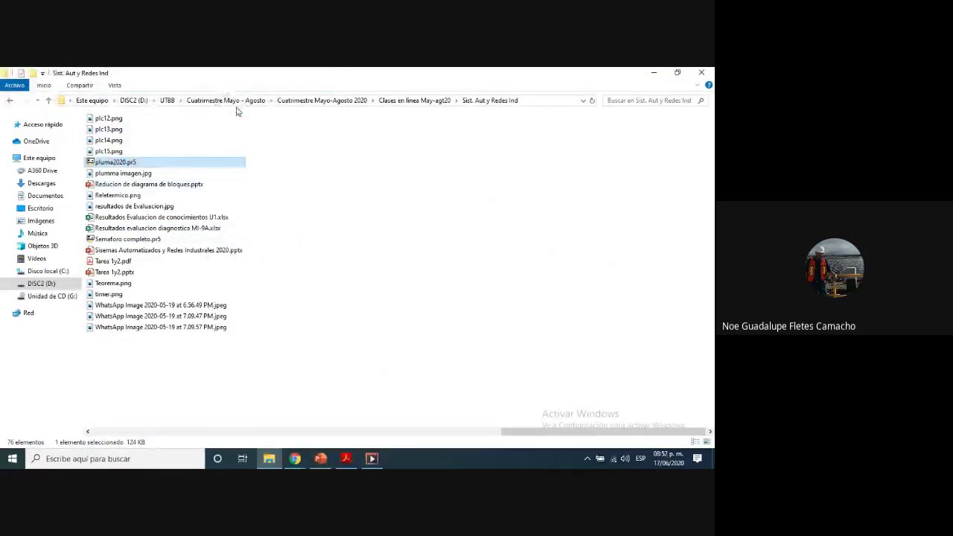
# Return to the Sist. Aut y Redes Ind folder and open pluma2020.pr5 in Automation Studio
pyautogui.click(651, 71)
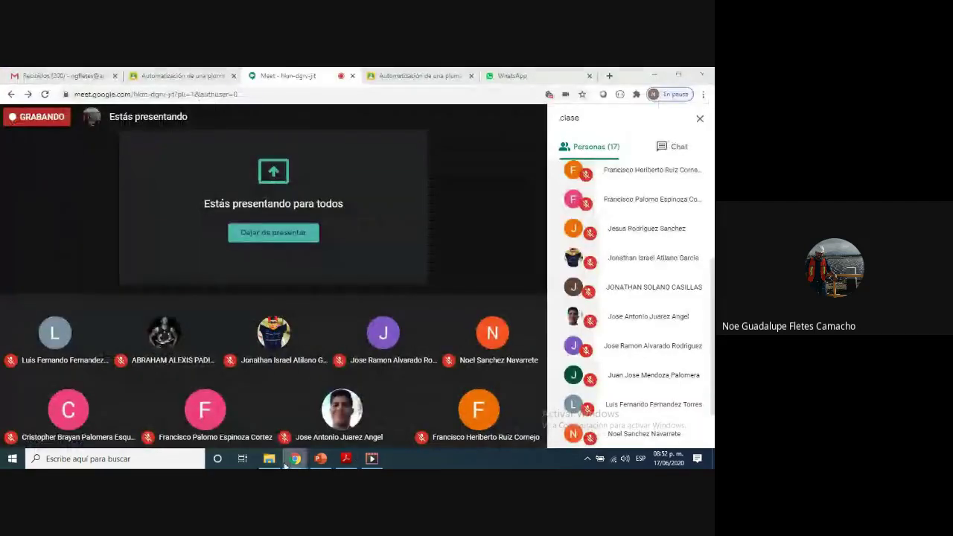
pyautogui.click(276, 463)
pyautogui.click(149, 161)
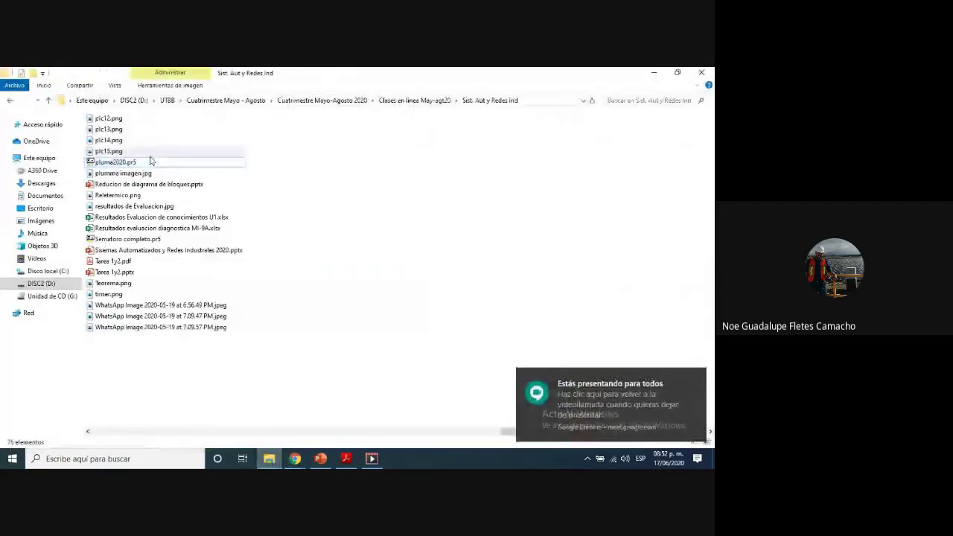
pyautogui.doubleClick(146, 163)
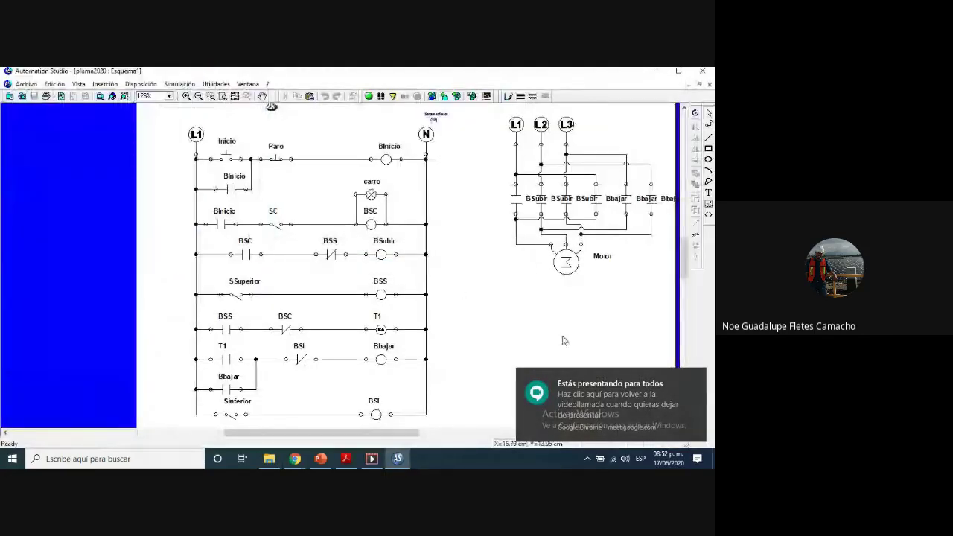
# Look over the reopened project's relay control ladder and the three-phase motor circuit beside it
pyautogui.scroll(1, 402, 238)
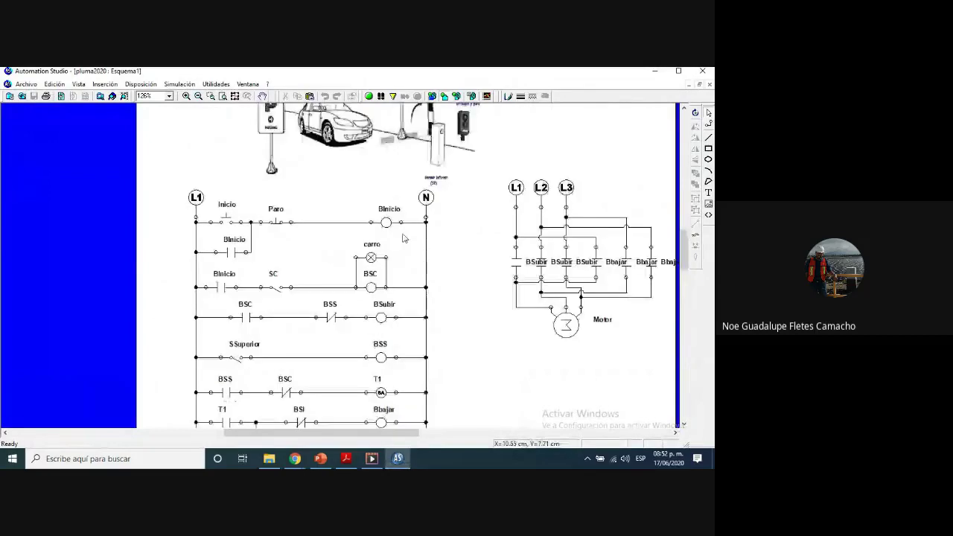
pyautogui.scroll(-1, 419, 235)
pyautogui.scroll(-1, 419, 235)
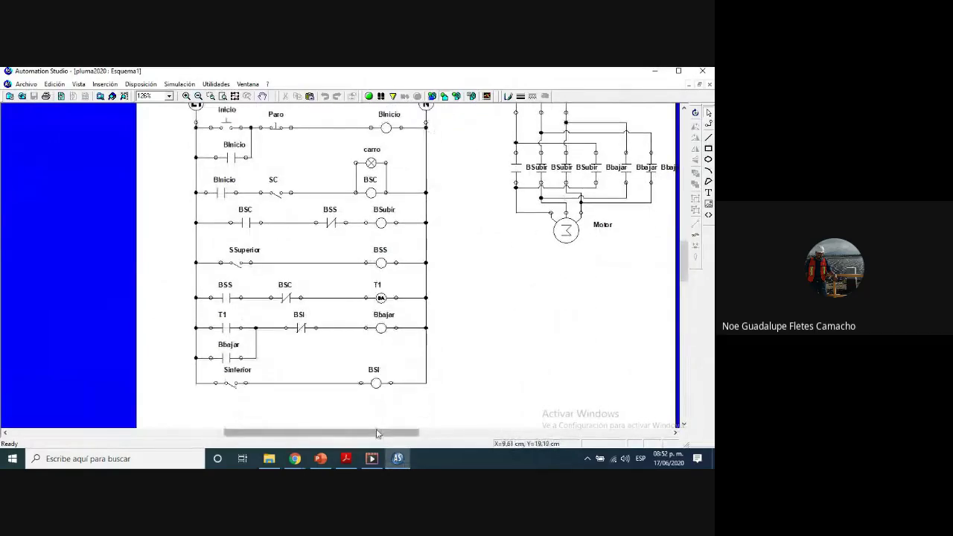
pyautogui.moveTo(379, 432); pyautogui.dragTo(397, 434)
pyautogui.scroll(1, 434, 335)
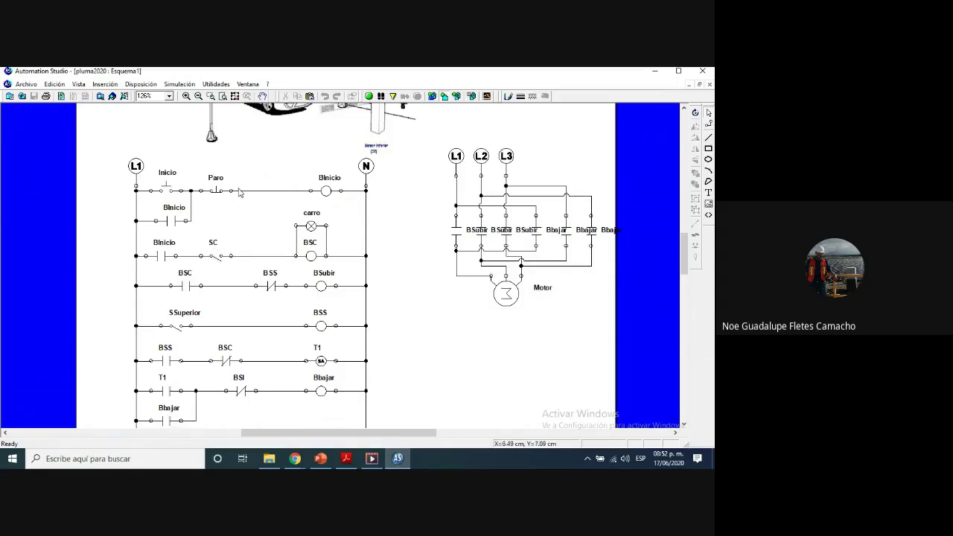
# Examine the parking barrier illustration and its sensors against the control ladder rungs, from Inicio down to Sinferior
pyautogui.scroll(3, 240, 192)
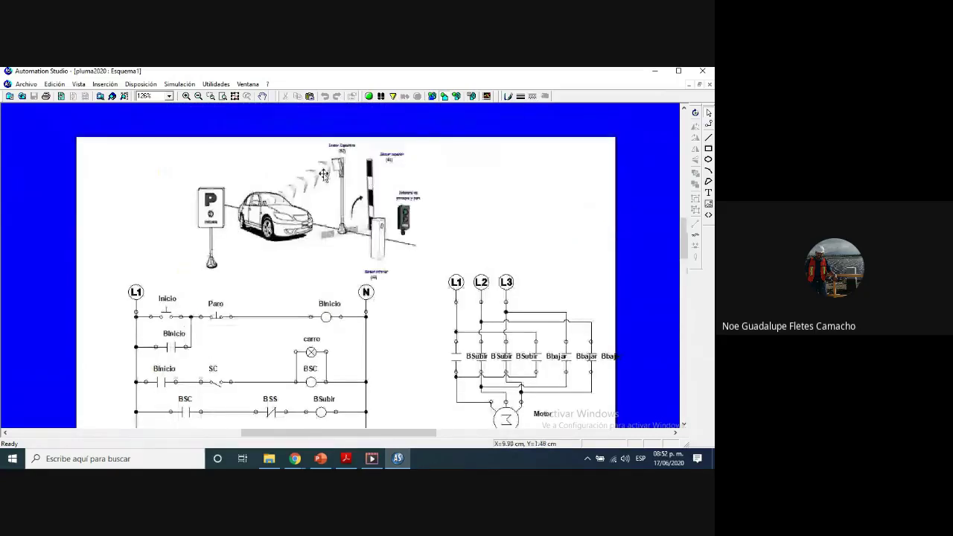
pyautogui.scroll(-1, 324, 175)
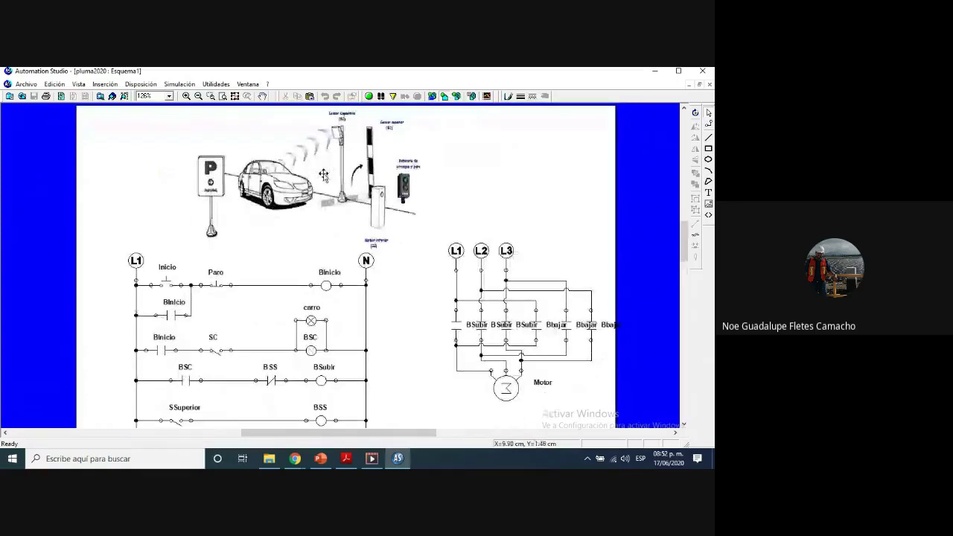
pyautogui.scroll(-2, 324, 174)
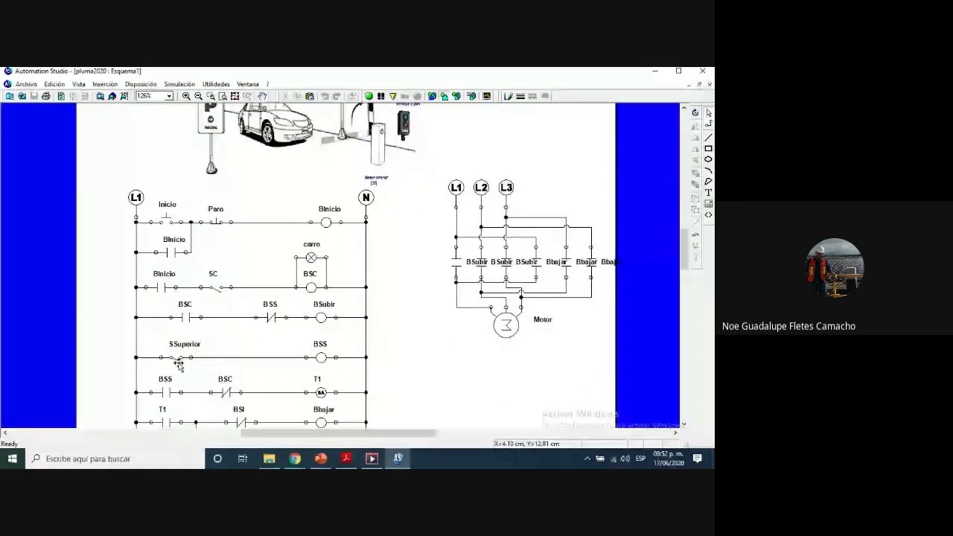
pyautogui.scroll(2, 395, 131)
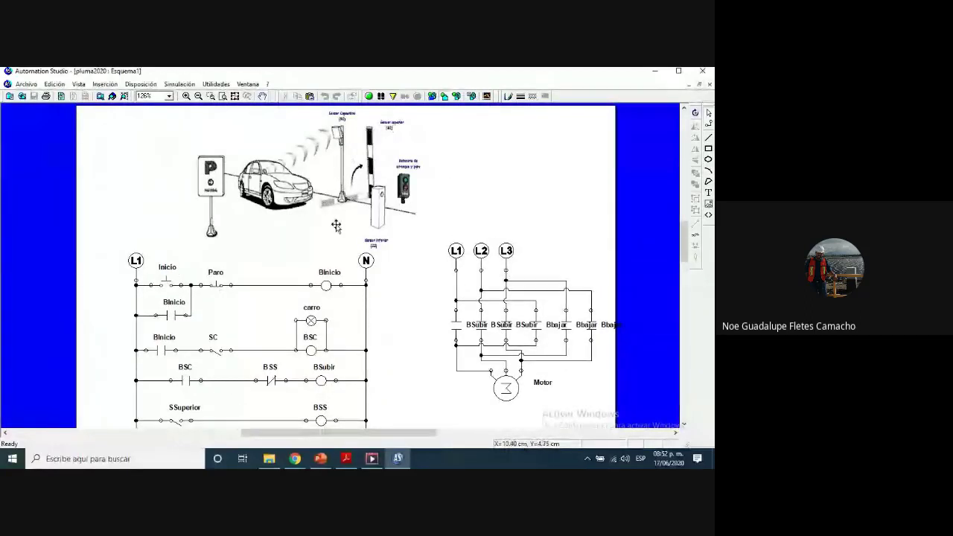
pyautogui.scroll(-1, 336, 226)
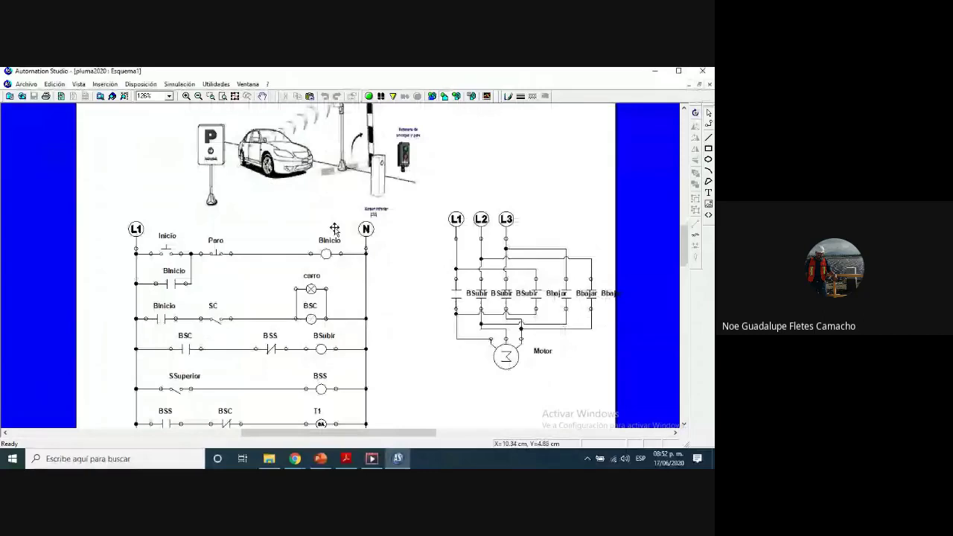
pyautogui.scroll(-1, 335, 229)
pyautogui.scroll(-3, 295, 245)
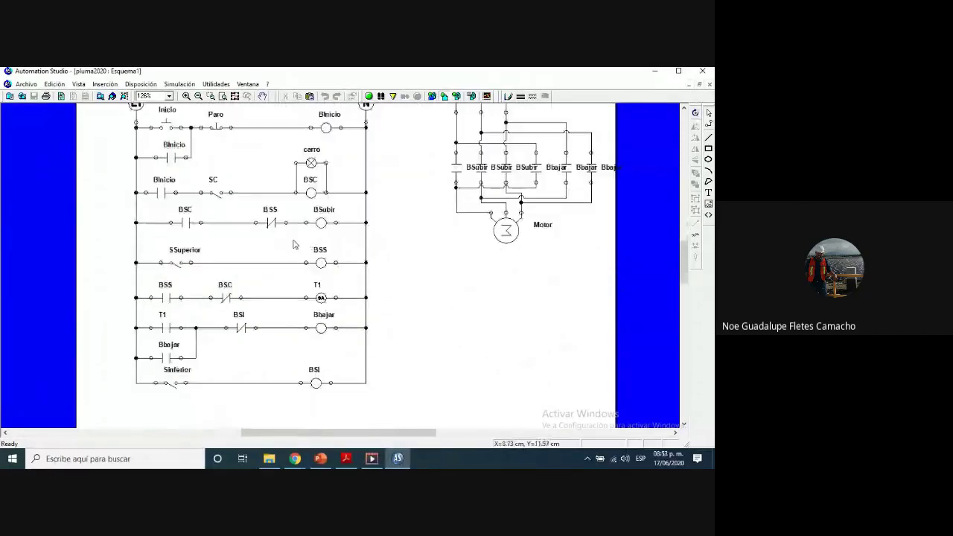
pyautogui.scroll(2, 295, 244)
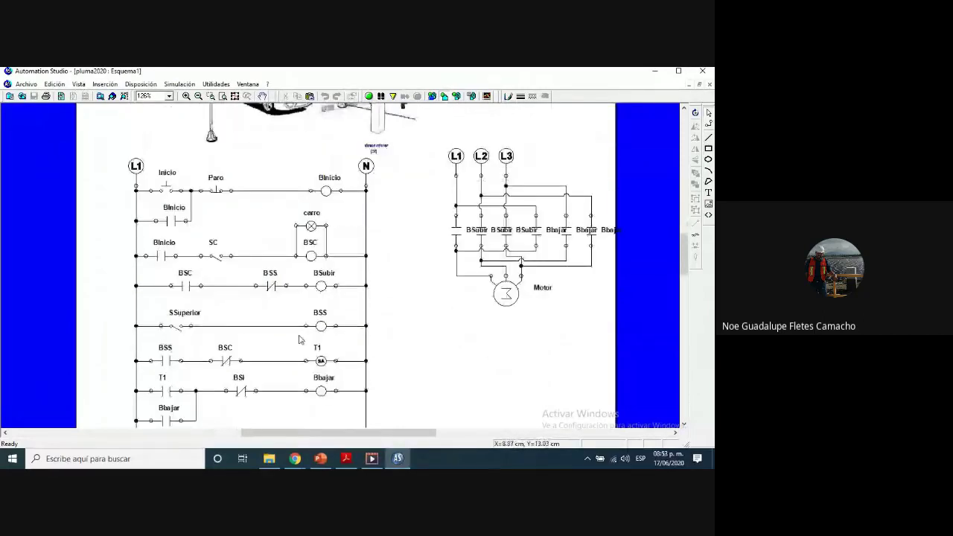
pyautogui.scroll(-1, 303, 298)
pyautogui.scroll(-1, 311, 181)
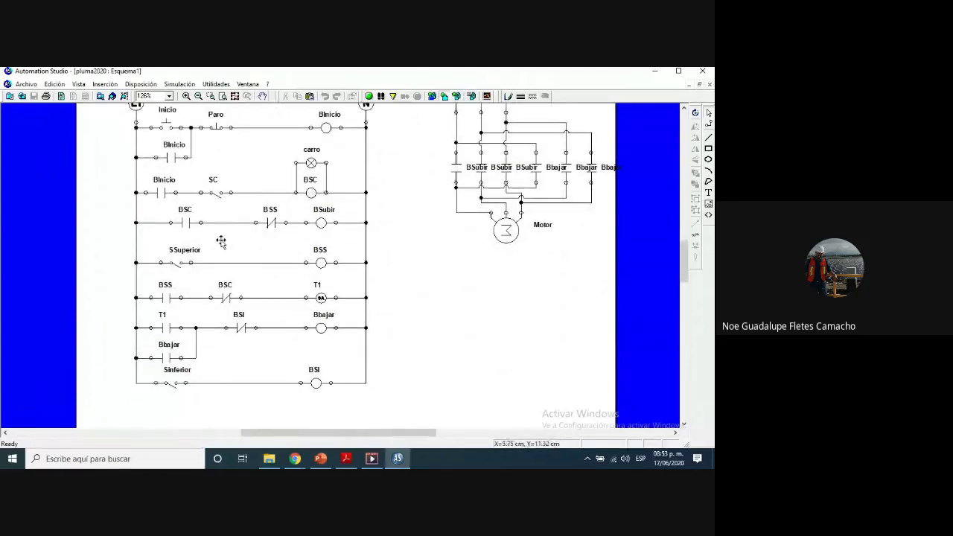
pyautogui.scroll(1, 324, 300)
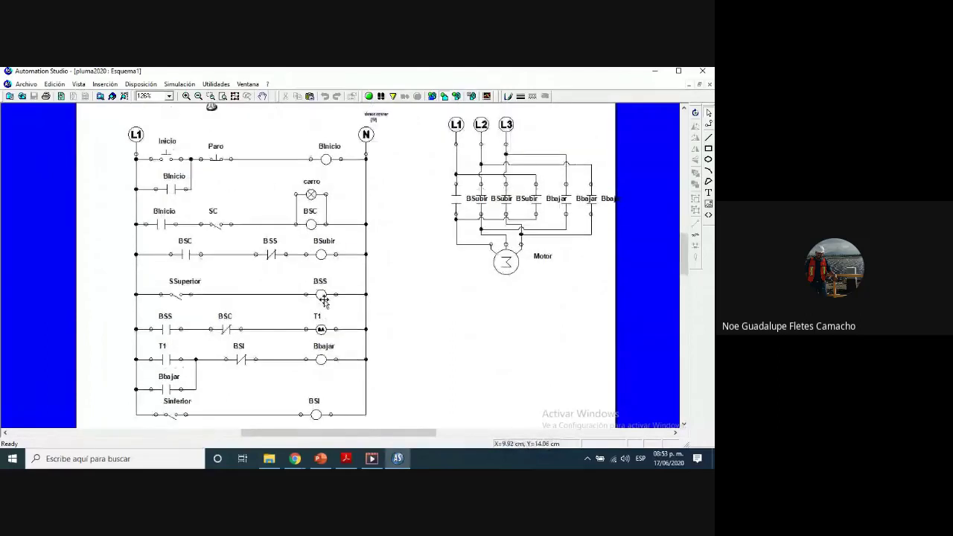
pyautogui.scroll(6, 324, 299)
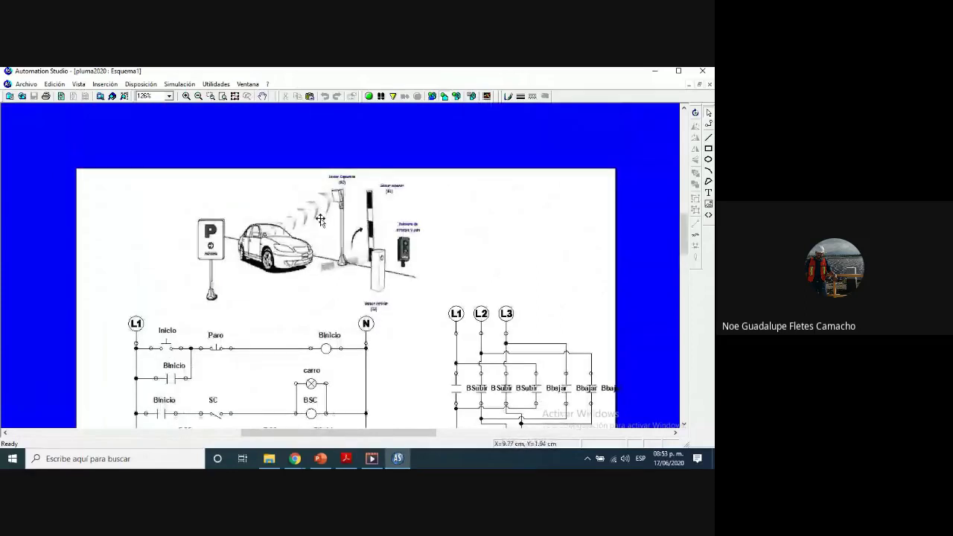
pyautogui.scroll(-1, 320, 220)
pyautogui.scroll(-6, 283, 258)
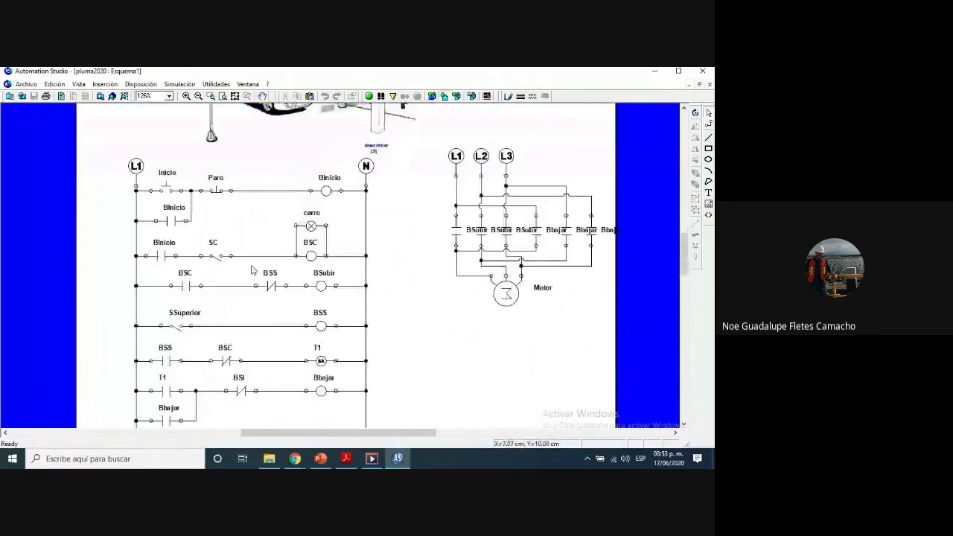
pyautogui.scroll(1, 223, 134)
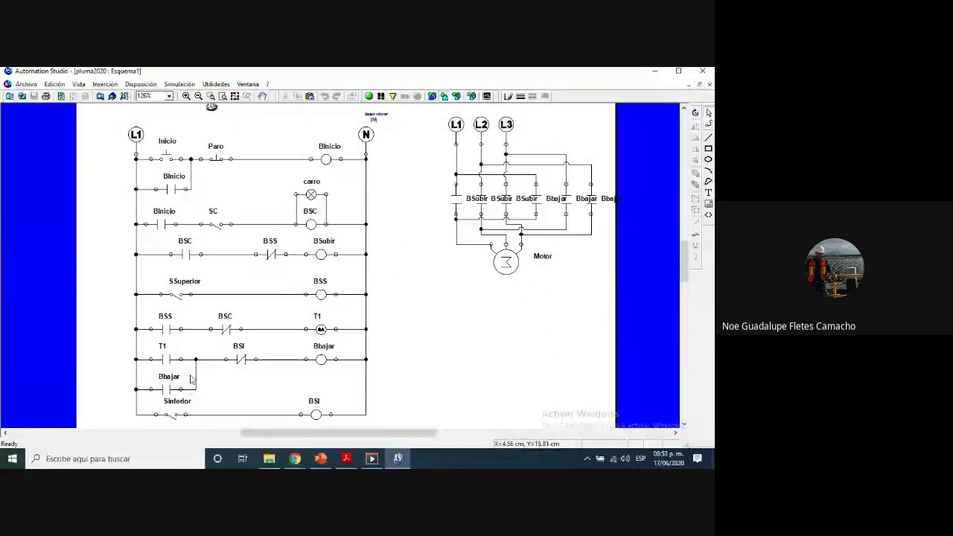
pyautogui.scroll(-1, 261, 384)
pyautogui.scroll(2, 304, 323)
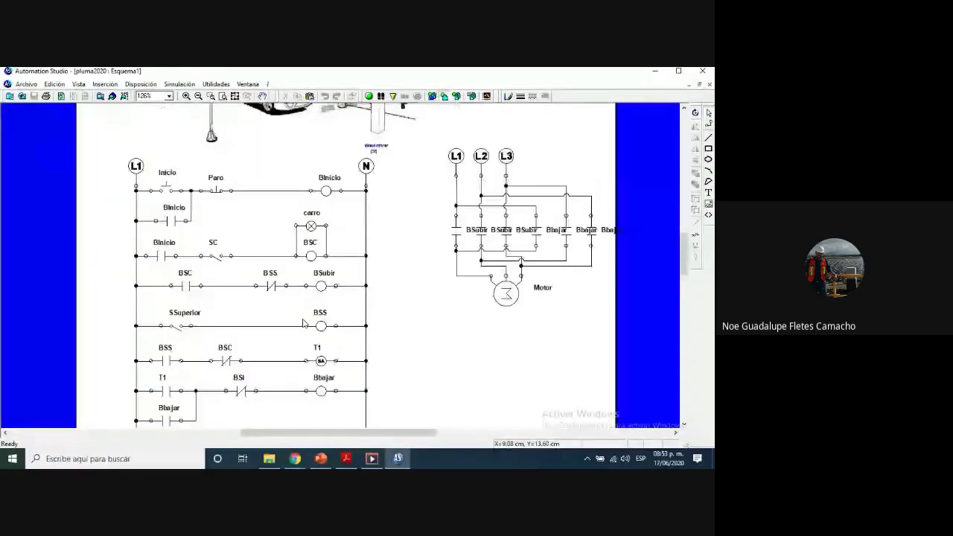
pyautogui.scroll(3, 304, 323)
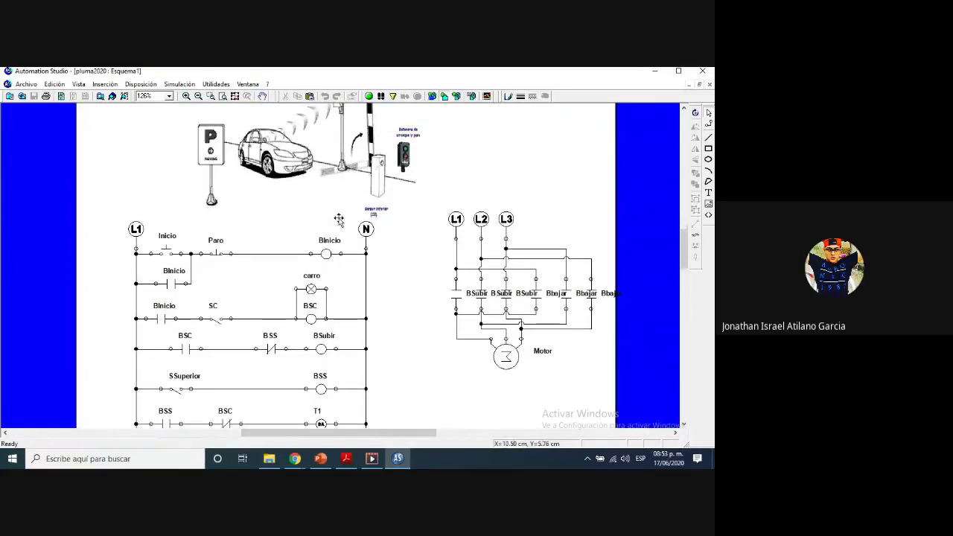
pyautogui.scroll(-1, 339, 220)
pyautogui.scroll(-3, 339, 217)
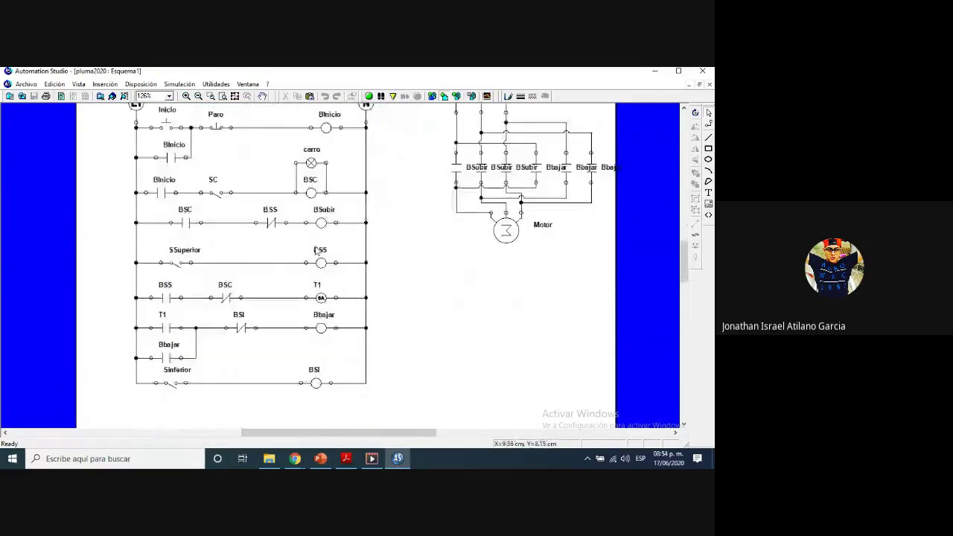
pyautogui.scroll(4, 314, 243)
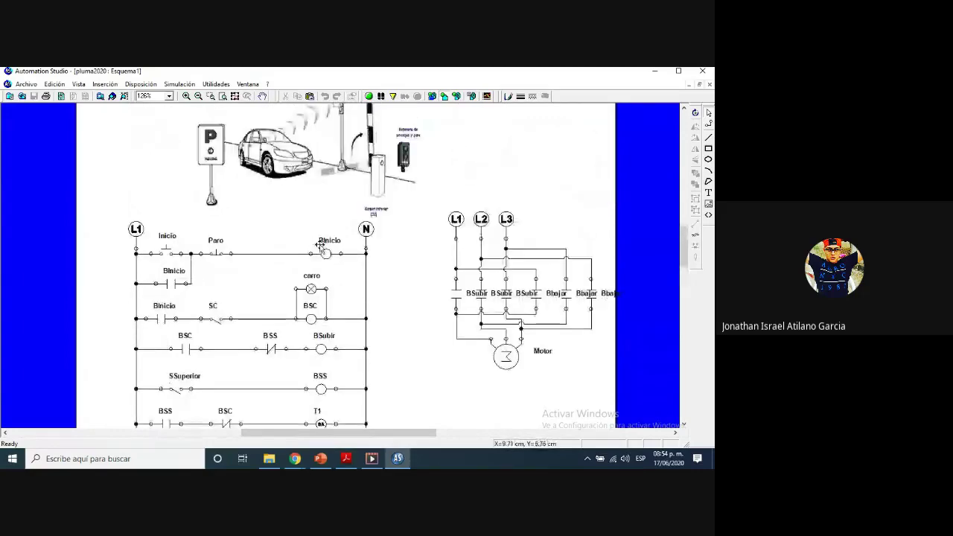
pyautogui.scroll(-3, 321, 246)
pyautogui.scroll(2, 387, 246)
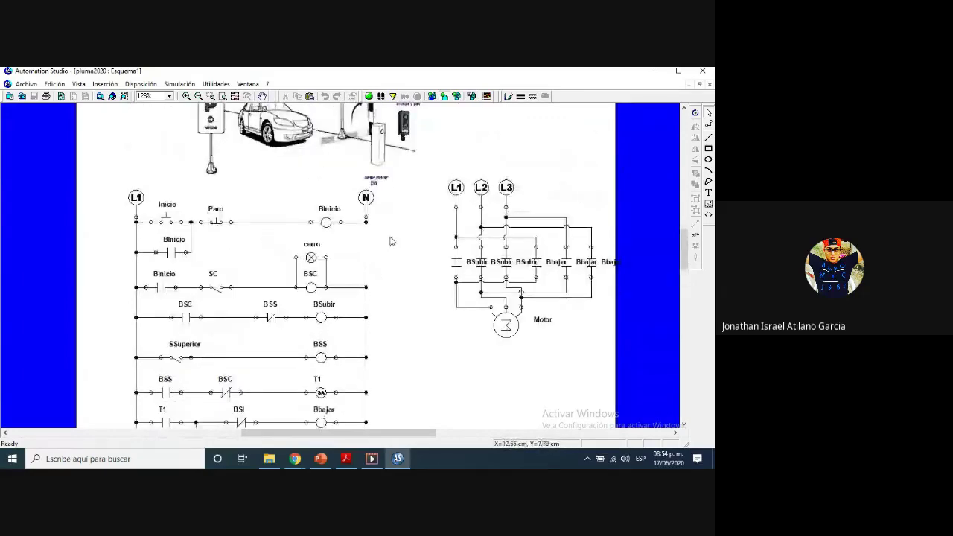
# Review the full control ladder down to the BSI rung, the three-phase motor circuit and the parking barrier illustration once more
pyautogui.scroll(-1, 390, 238)
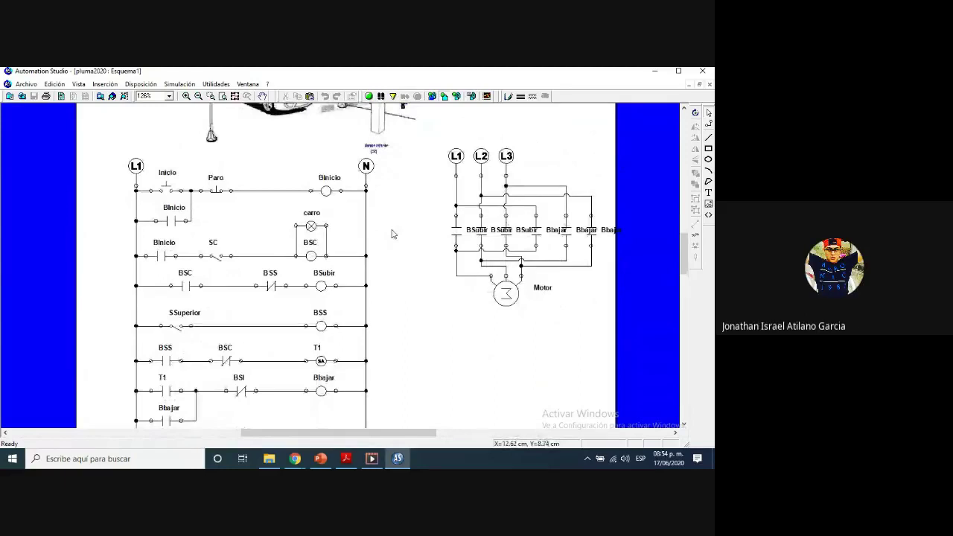
pyautogui.scroll(-3, 393, 237)
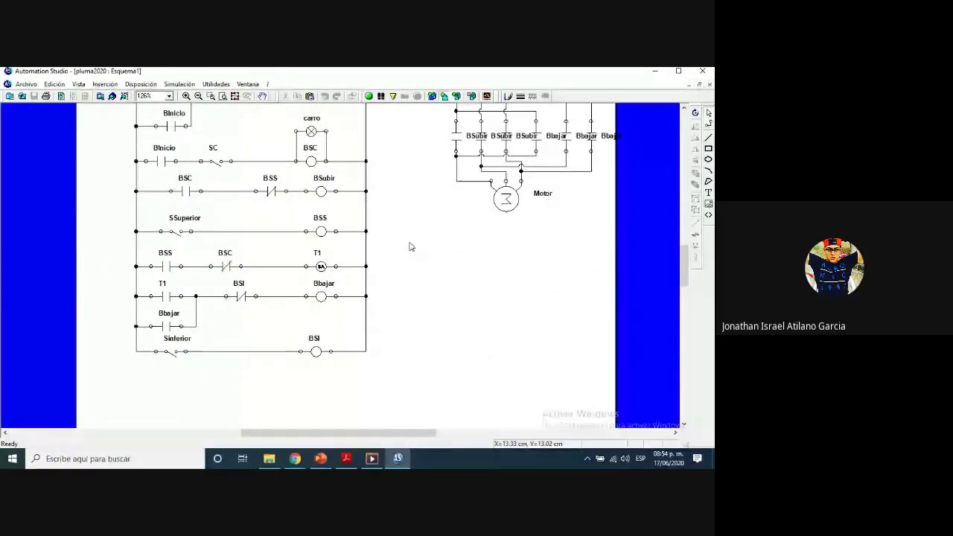
pyautogui.scroll(1, 414, 284)
pyautogui.scroll(2, 415, 277)
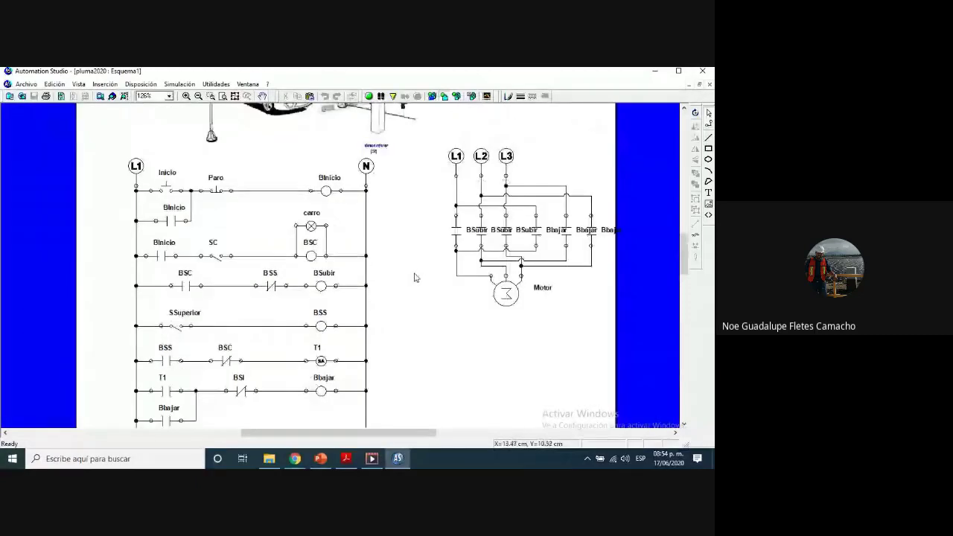
pyautogui.scroll(-1, 411, 251)
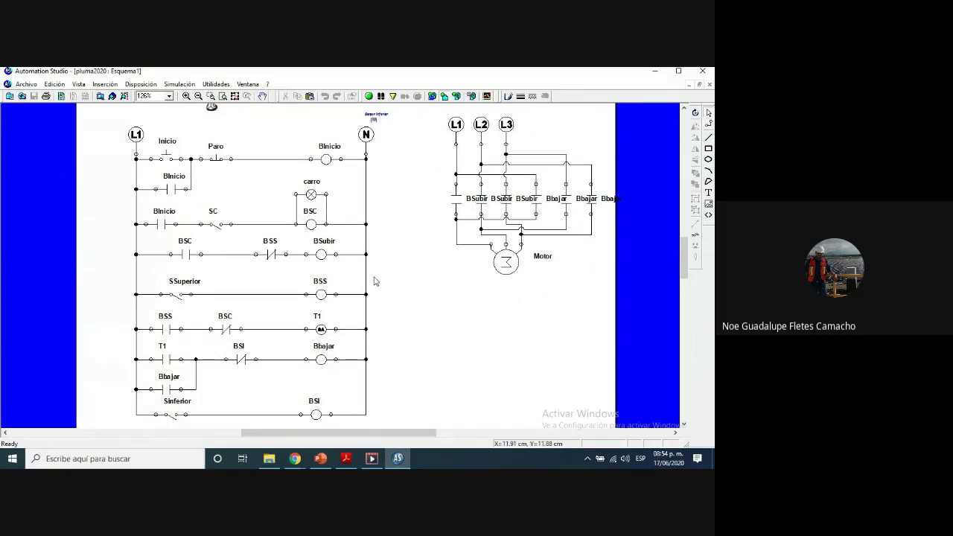
pyautogui.scroll(-1, 237, 381)
pyautogui.scroll(5, 234, 252)
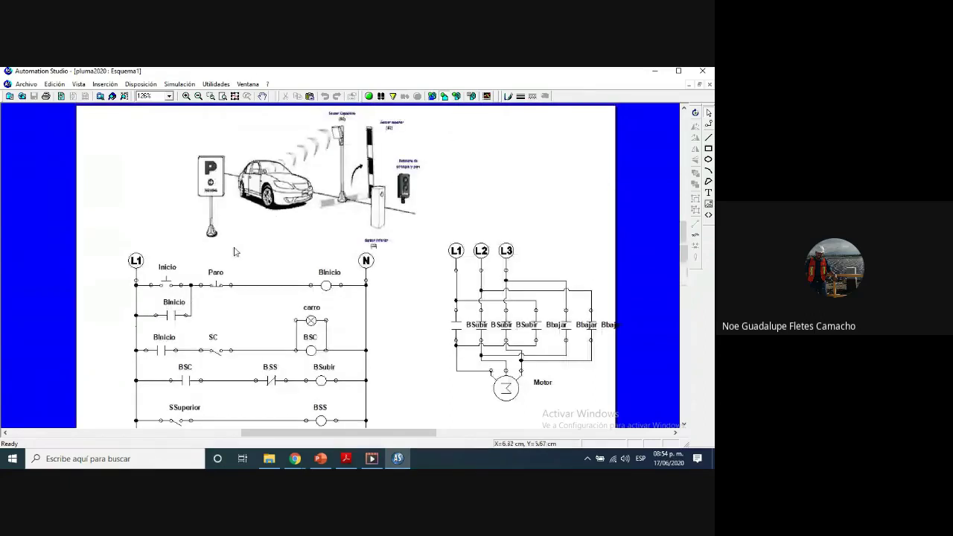
pyautogui.scroll(1, 235, 252)
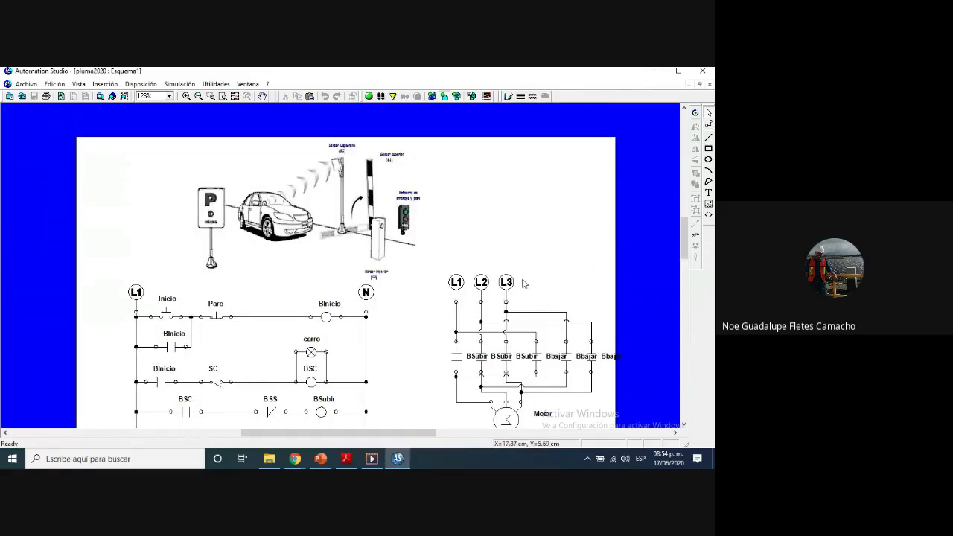
# Switch to the Google Meet call in Chrome and look through its participant list
pyautogui.click(294, 459)
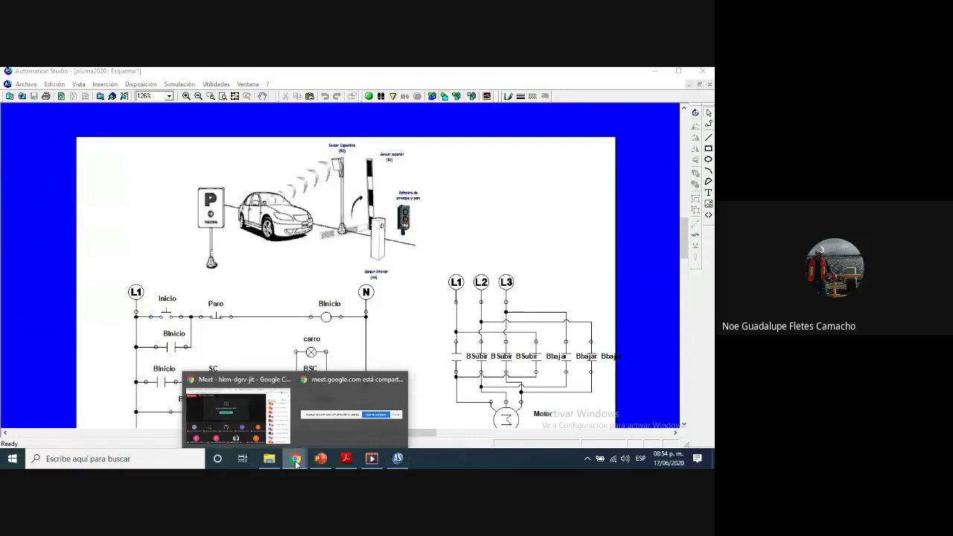
pyautogui.click(234, 398)
pyautogui.scroll(-1, 666, 350)
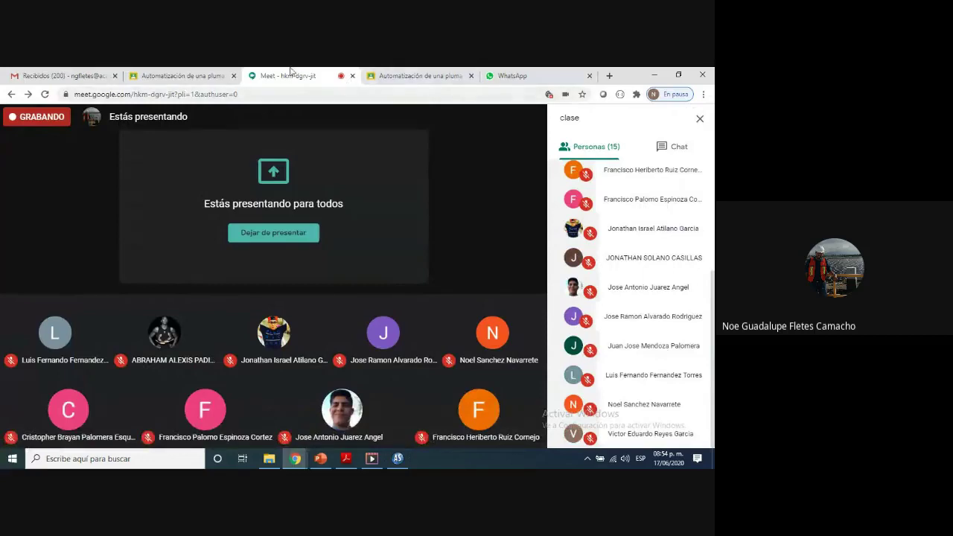
# In Google Classroom, look through the submitted work for Automatización de una pluma de acceso vehicular, and go back to the students still assigned
pyautogui.click(179, 76)
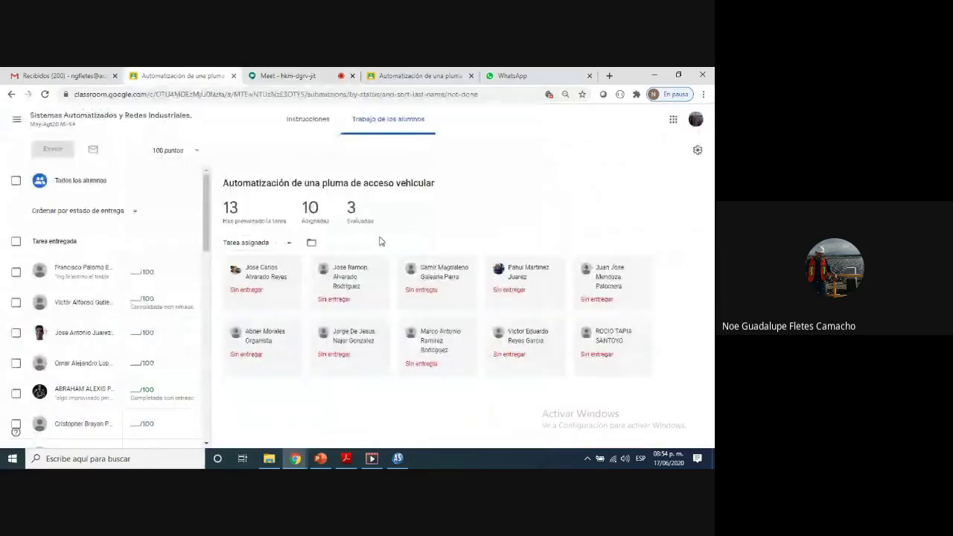
pyautogui.click(253, 219)
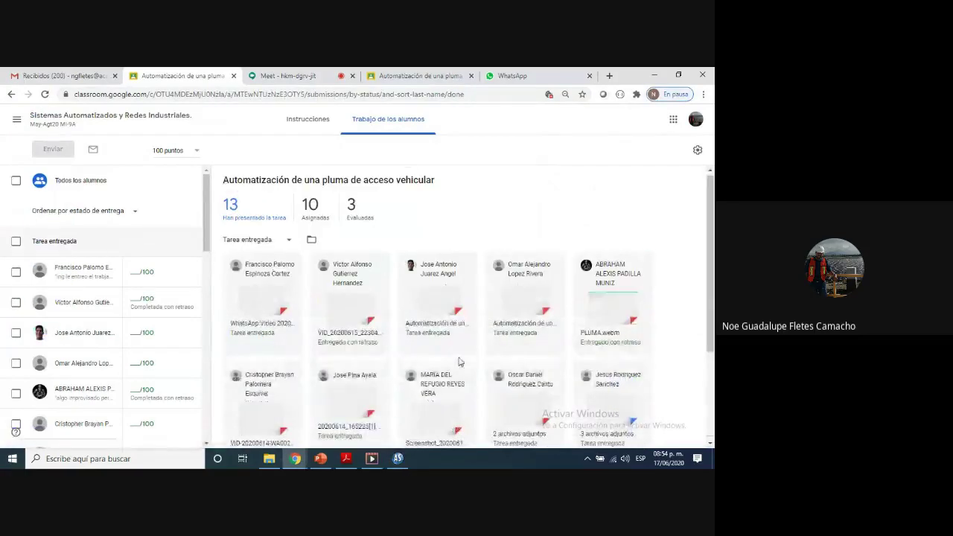
pyautogui.scroll(-2, 460, 362)
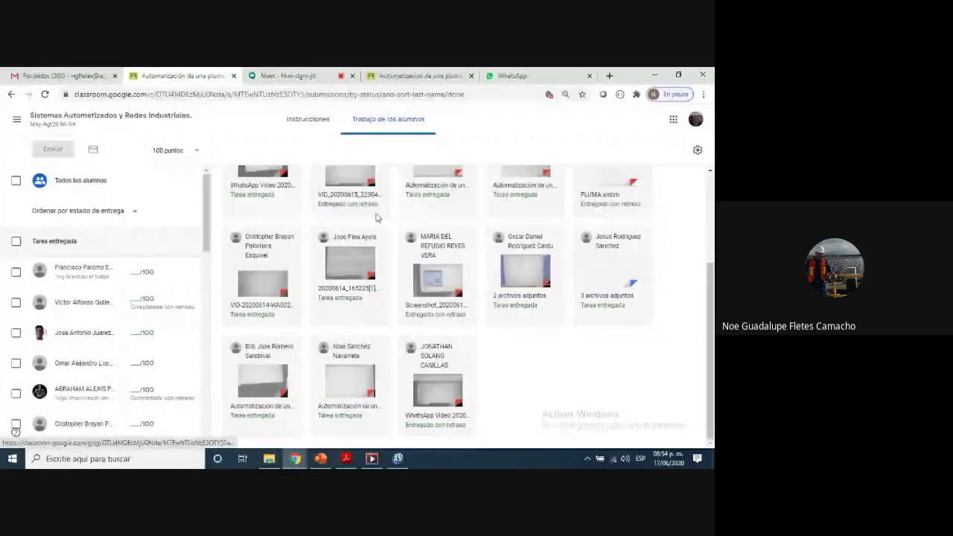
pyautogui.scroll(1, 396, 292)
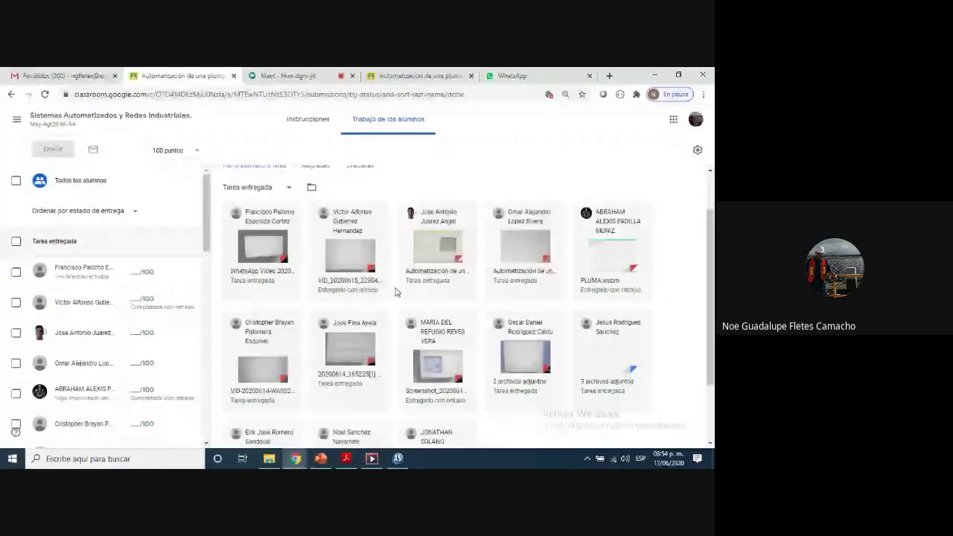
pyautogui.hotkey('alt', 'Left')
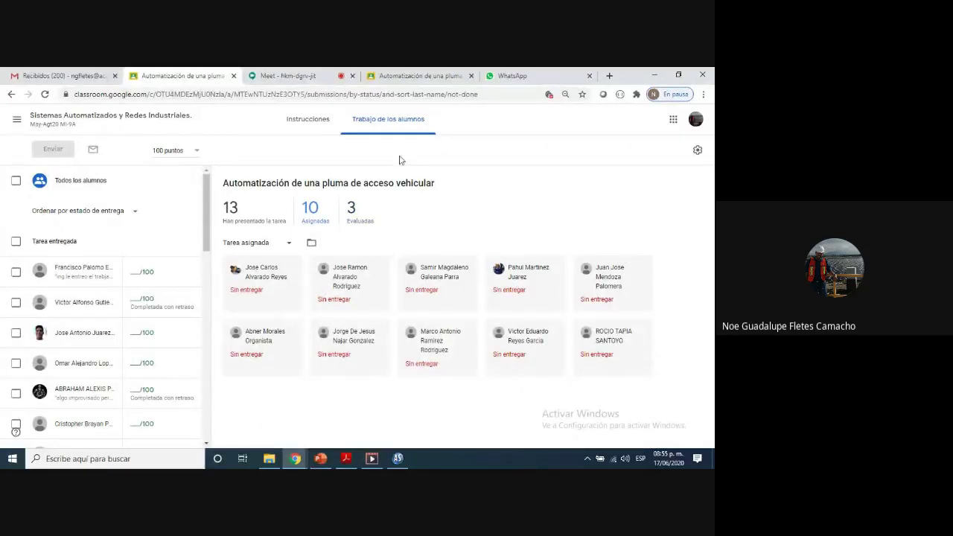
# Return to the Google Meet call and open the call options that include stopping the recording
pyautogui.click(289, 75)
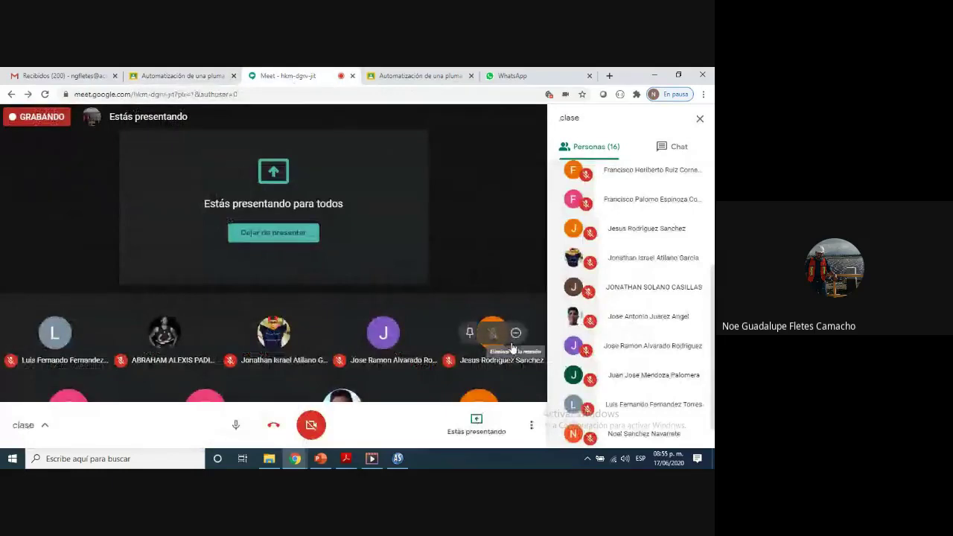
pyautogui.click(530, 429)
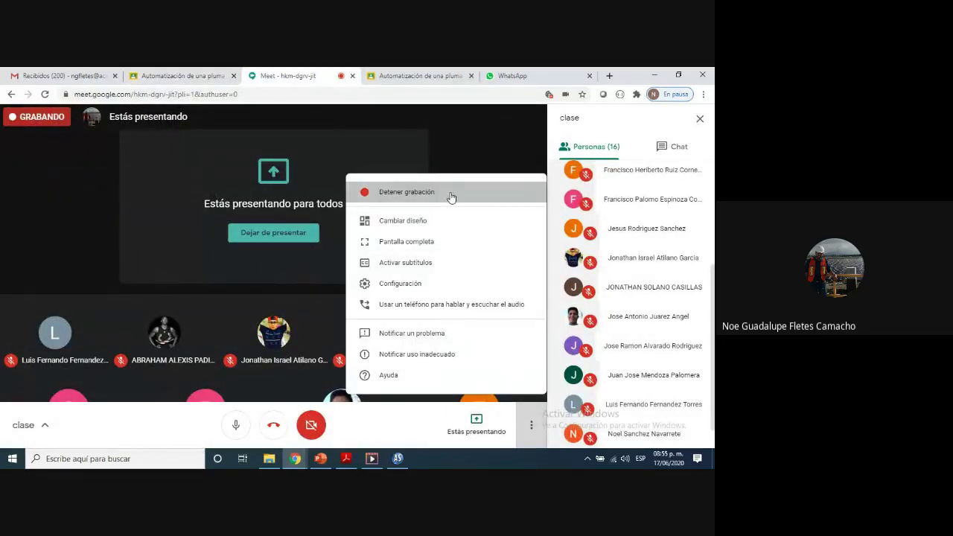